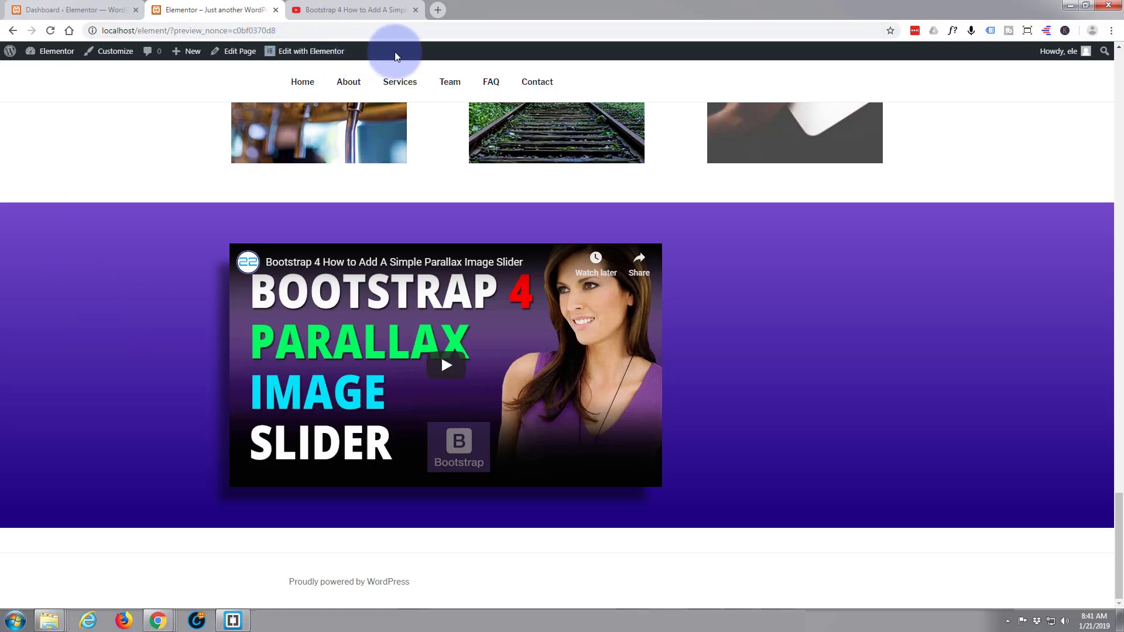
Open the page for editing in Elementor at the purple section with the Bootstrap parallax slider video.
click(309, 54)
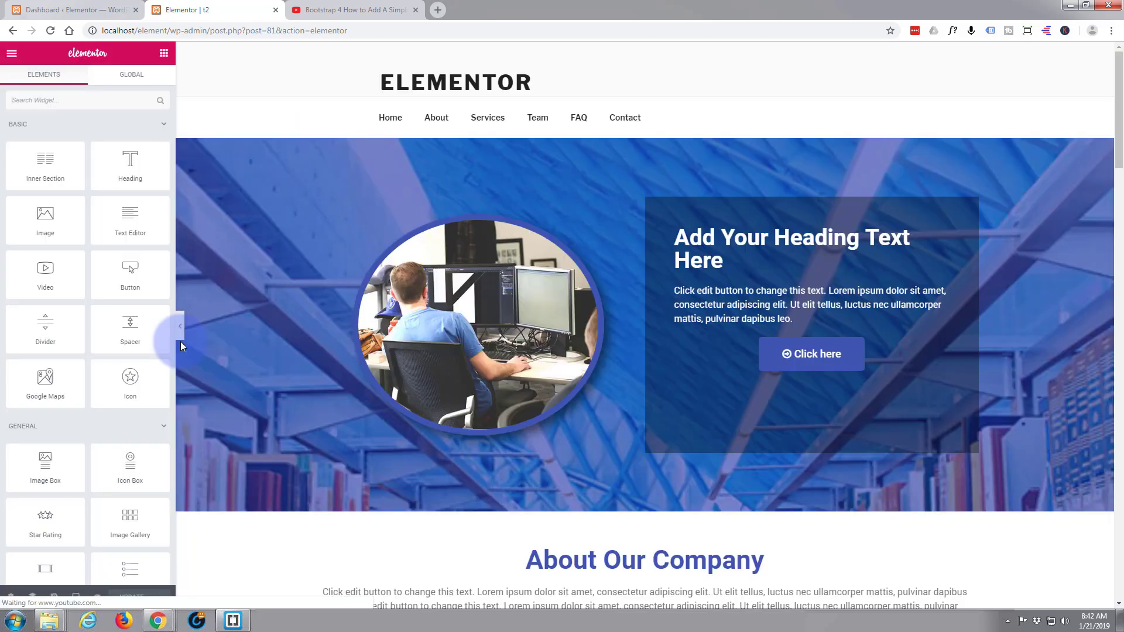
scroll(180, 342, down, 7)
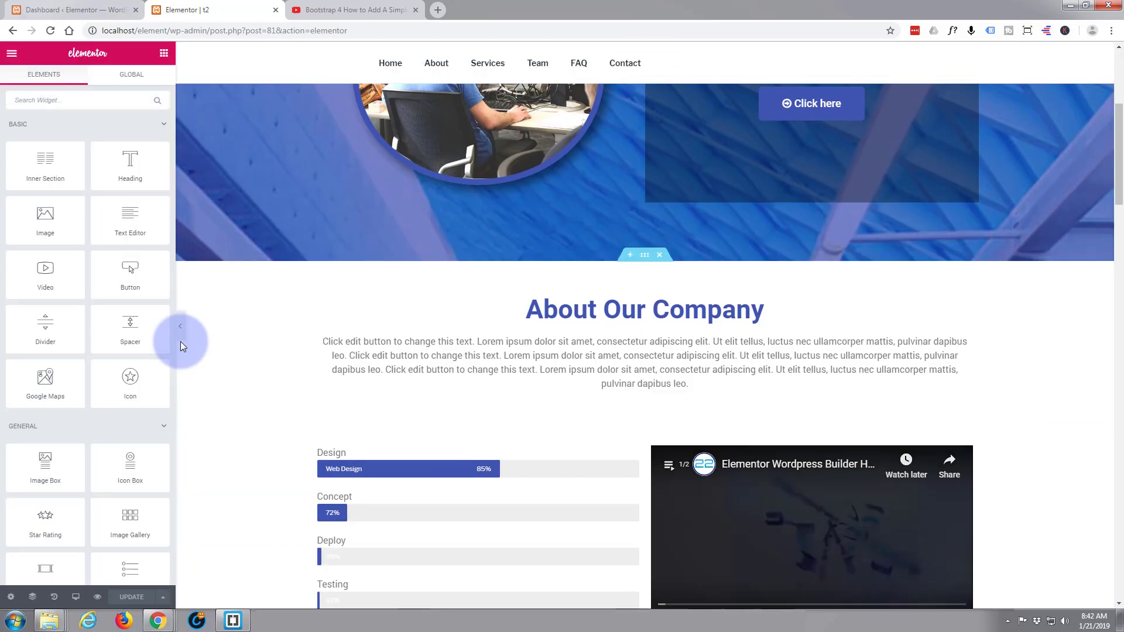
scroll(180, 342, down, 10)
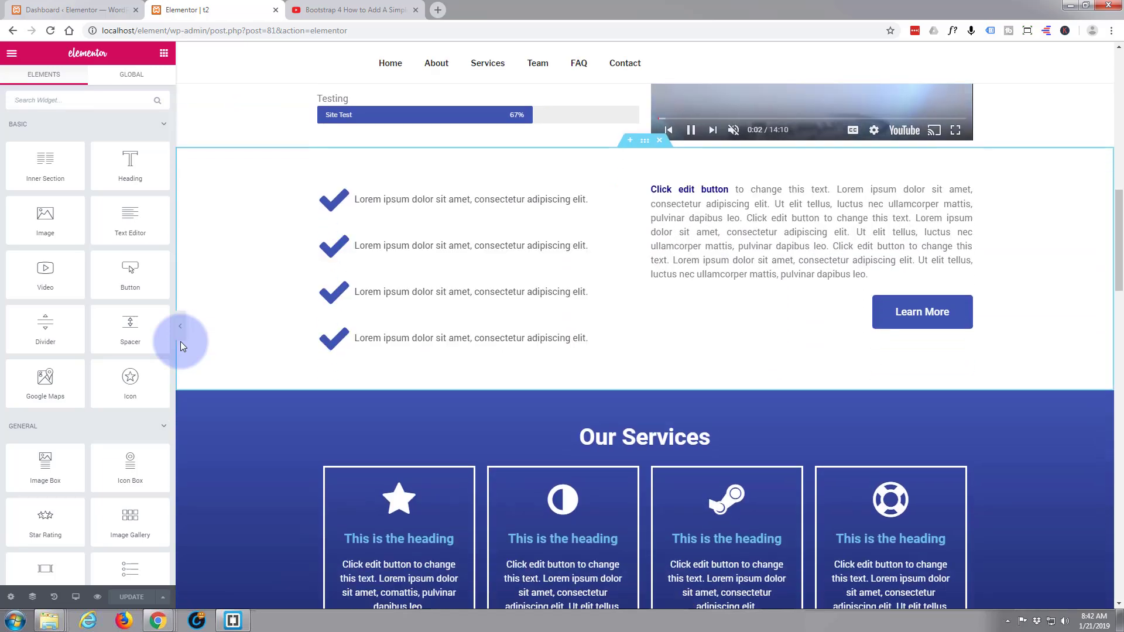
scroll(181, 342, down, 10)
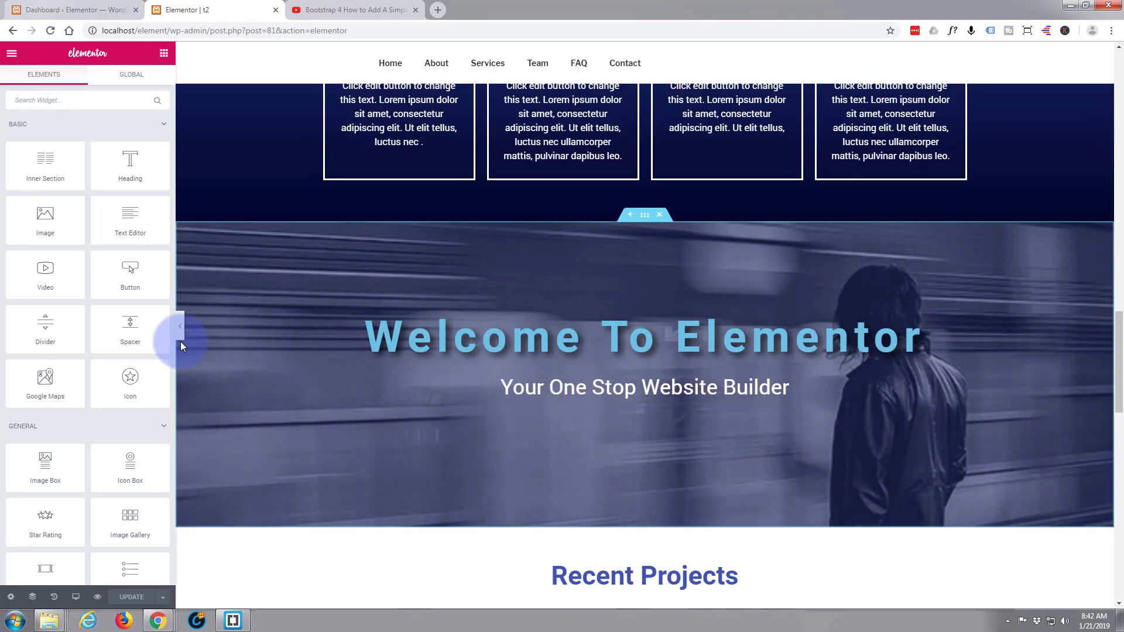
scroll(180, 345, down, 10)
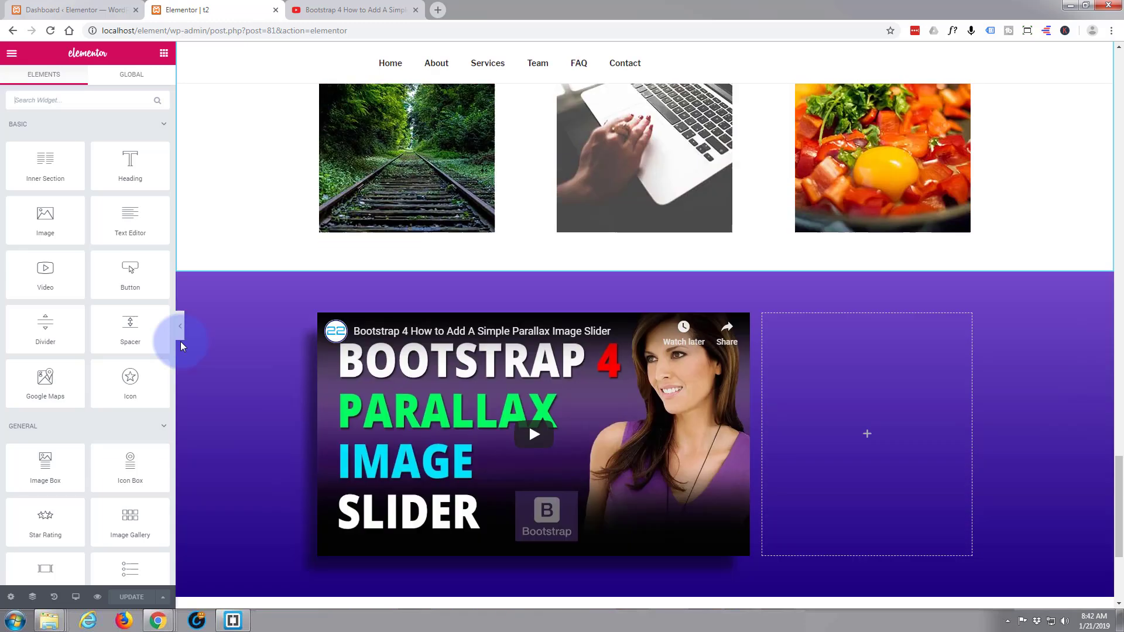
scroll(180, 346, up, 2)
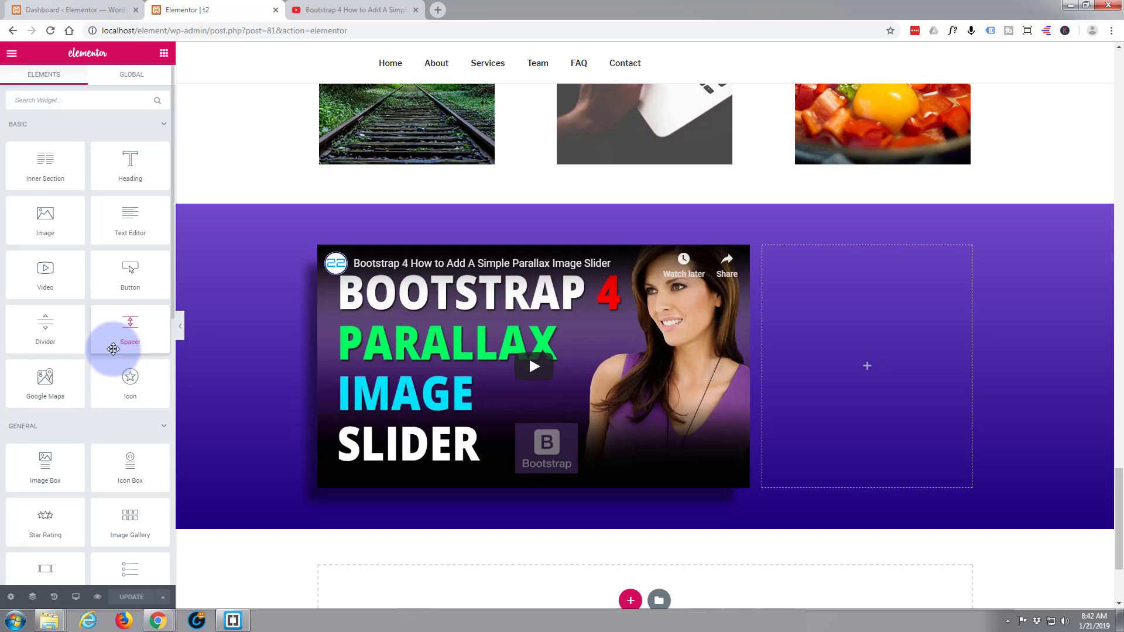
Add an Icon List widget to the empty column beside the video.
scroll(112, 348, down, 2)
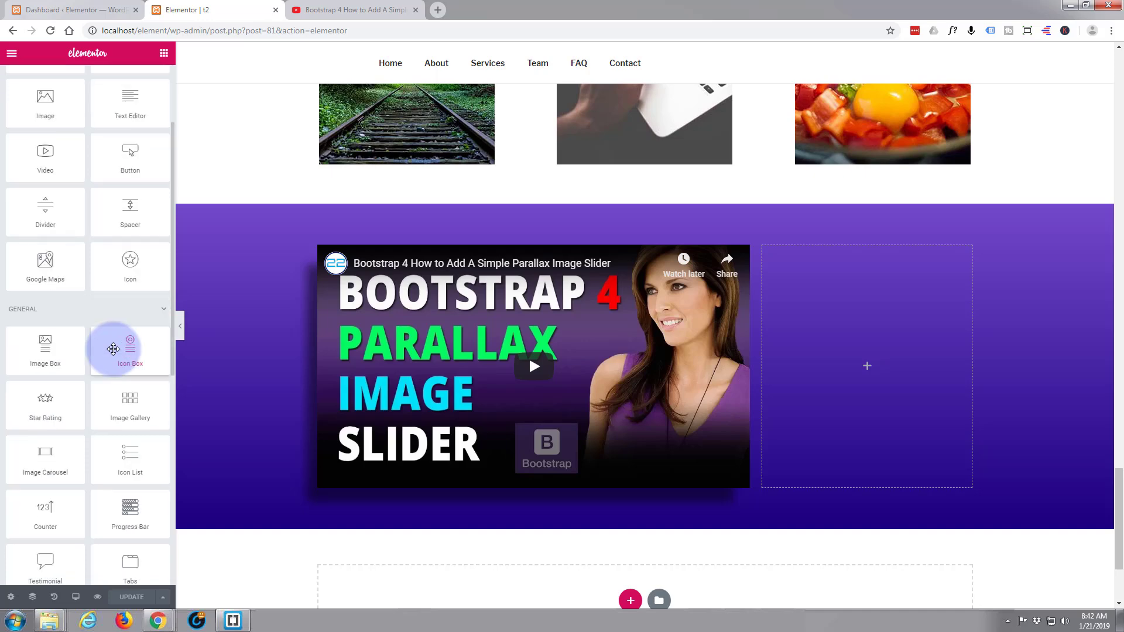
scroll(113, 349, down, 1)
scroll(113, 349, down, 1)
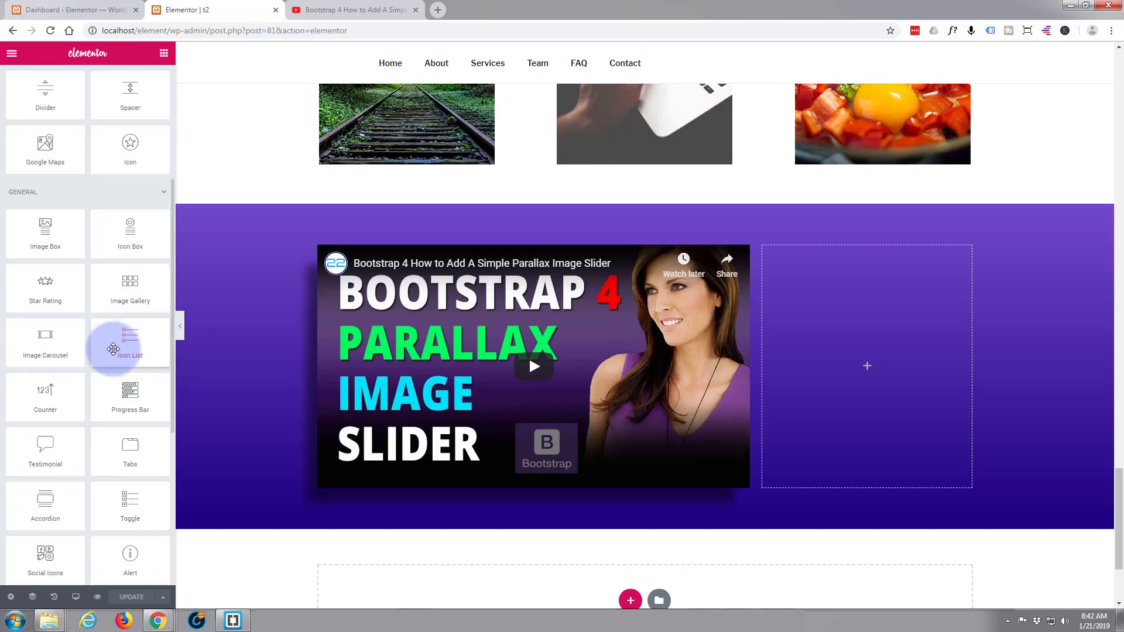
scroll(113, 349, down, 1)
scroll(113, 349, down, 2)
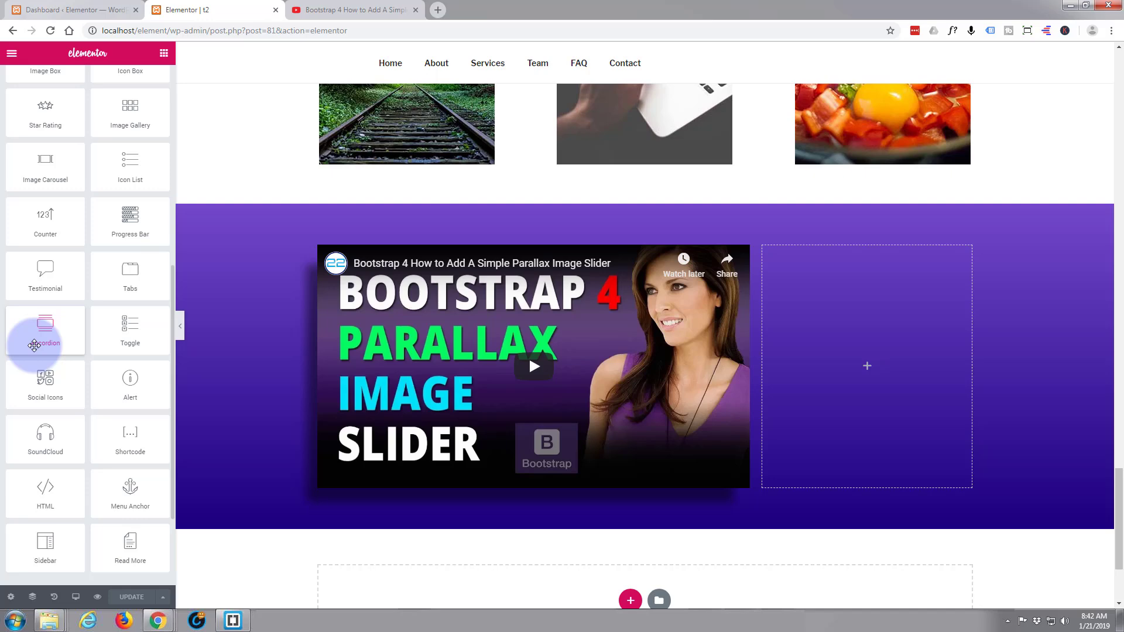
scroll(33, 345, down, 1)
scroll(34, 346, down, 1)
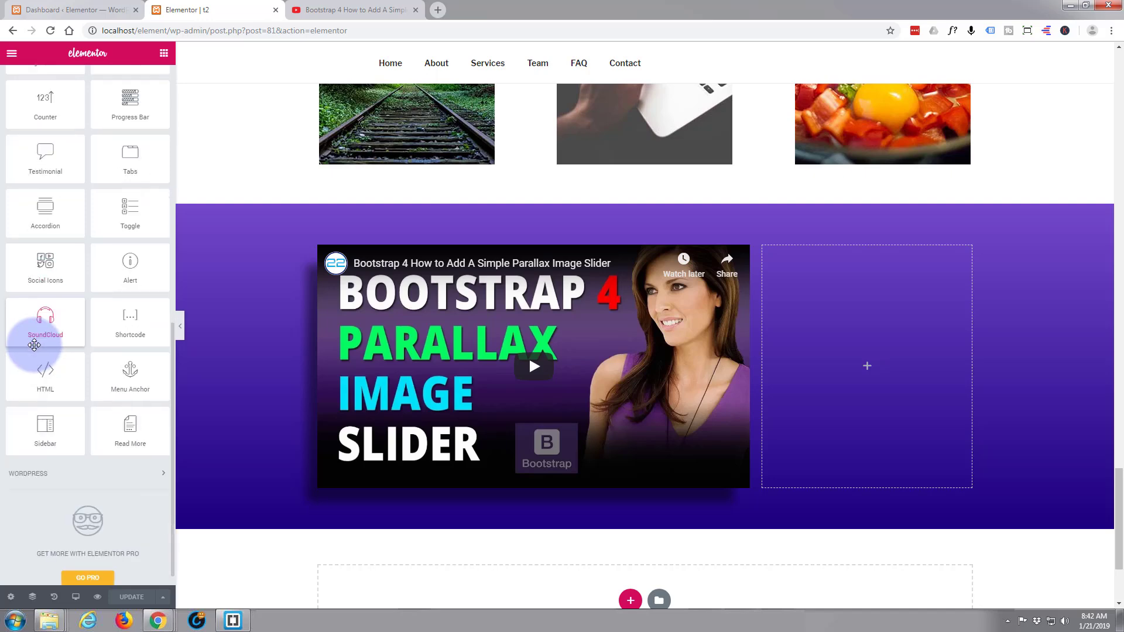
scroll(34, 345, up, 2)
scroll(33, 345, up, 1)
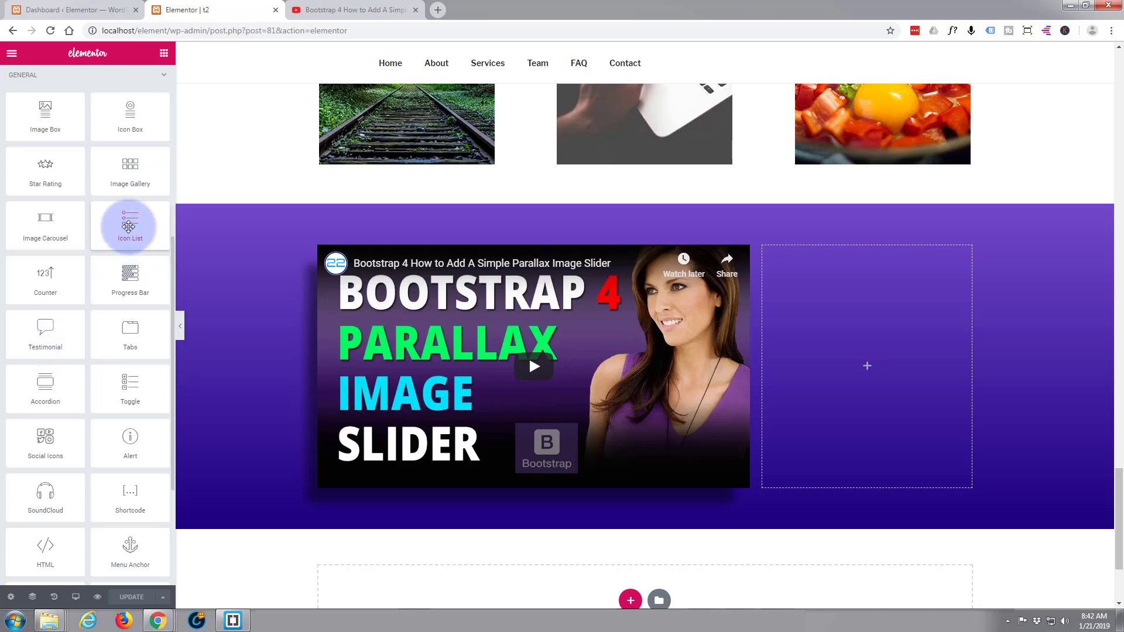
drag(128, 227, 882, 357)
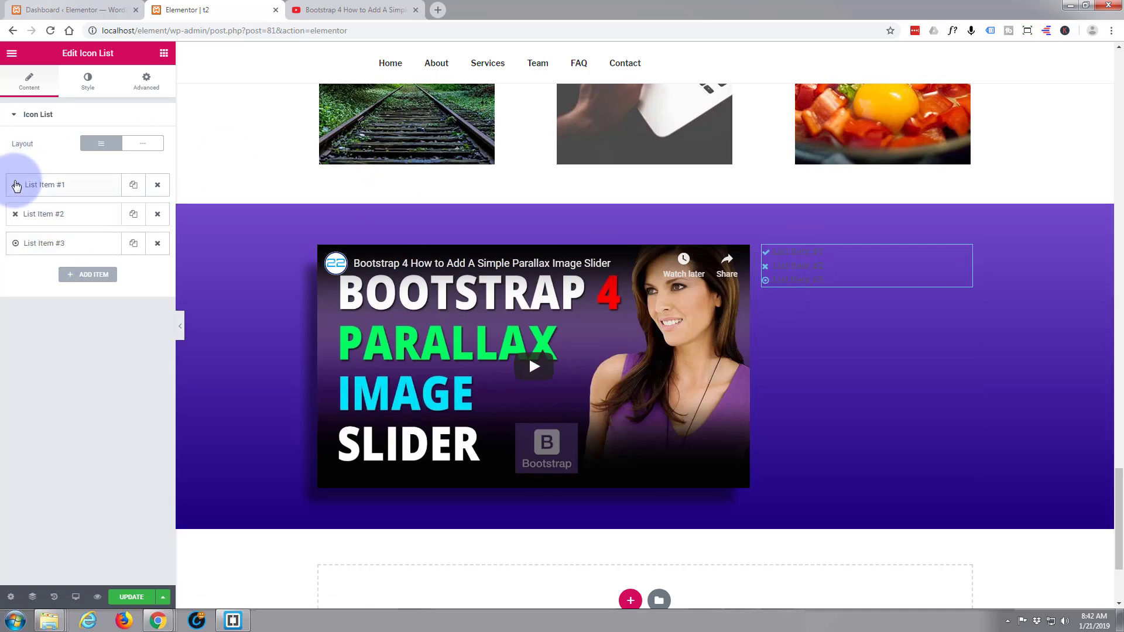
Set the text of the first icon list item to "Elementor Video Tutorial".
click(84, 188)
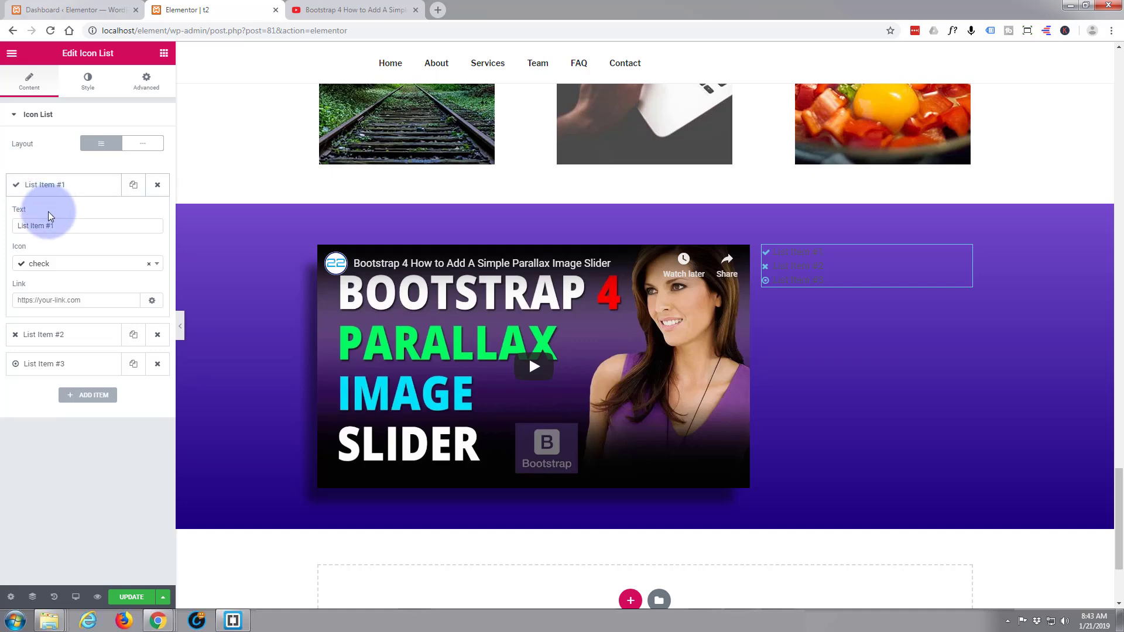
drag(53, 226, 13, 230)
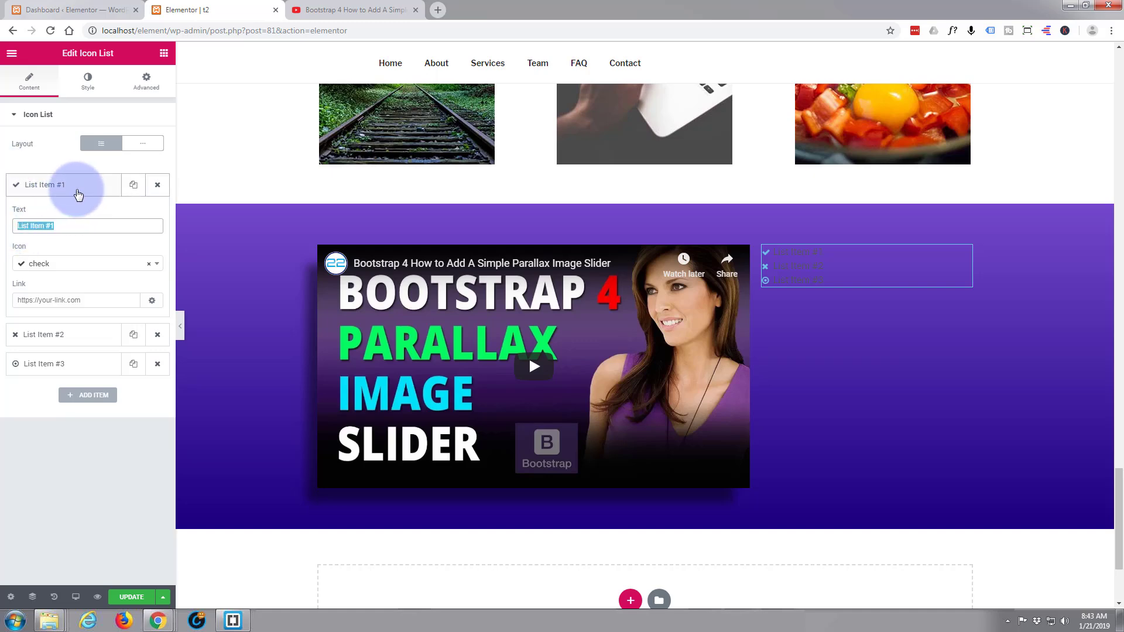
text(Elementor Video Tutorial)
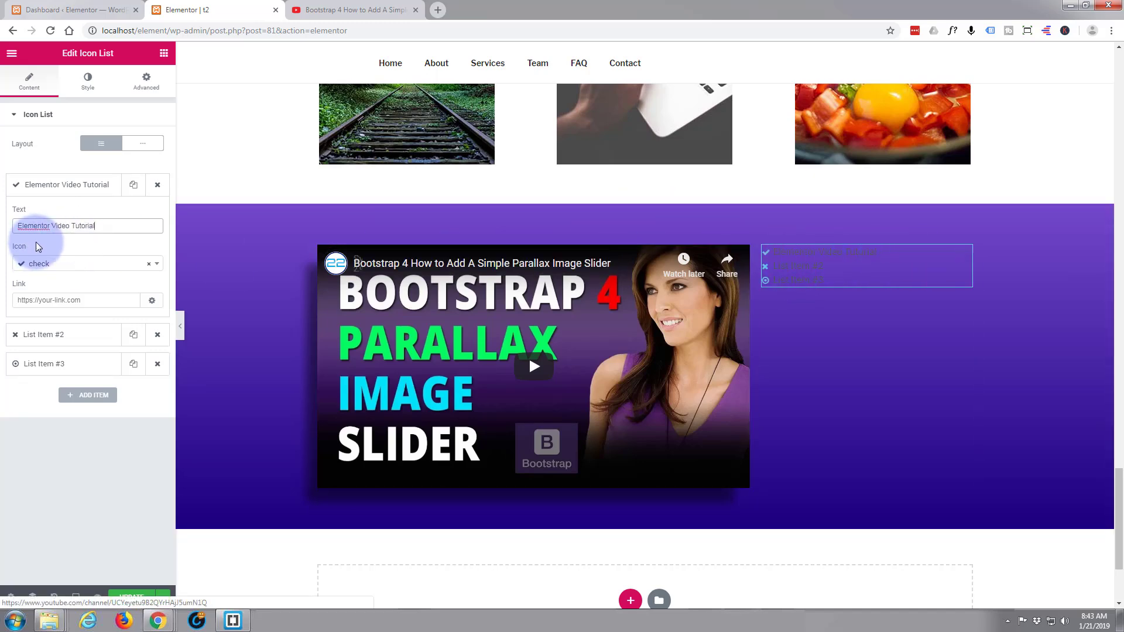
Set the icon list's text color to white (#ffffff).
click(87, 82)
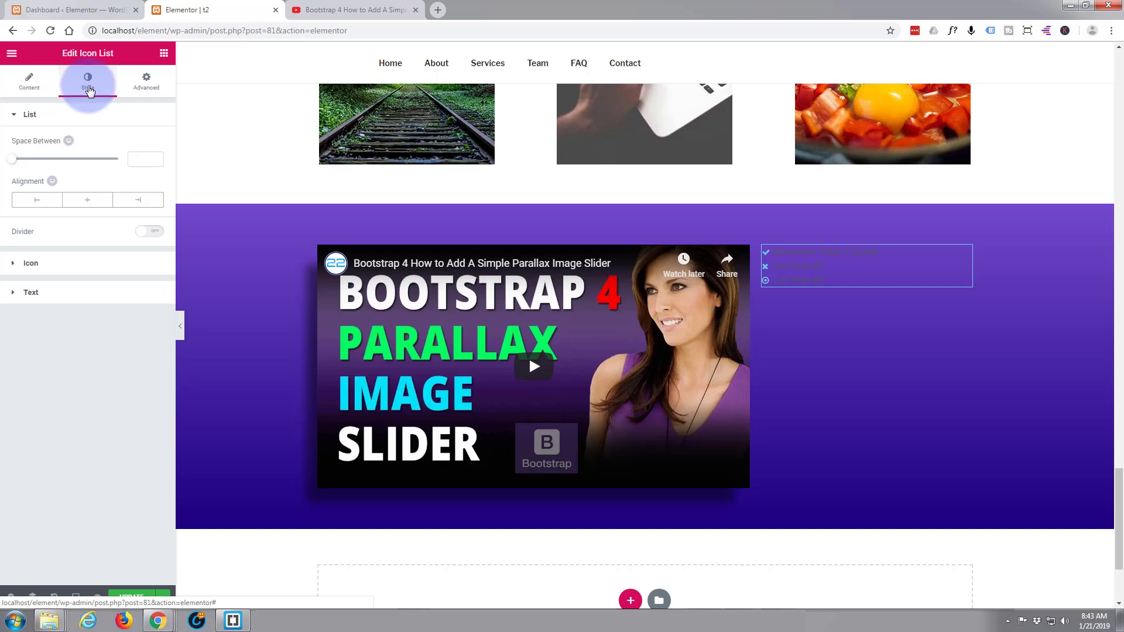
click(79, 300)
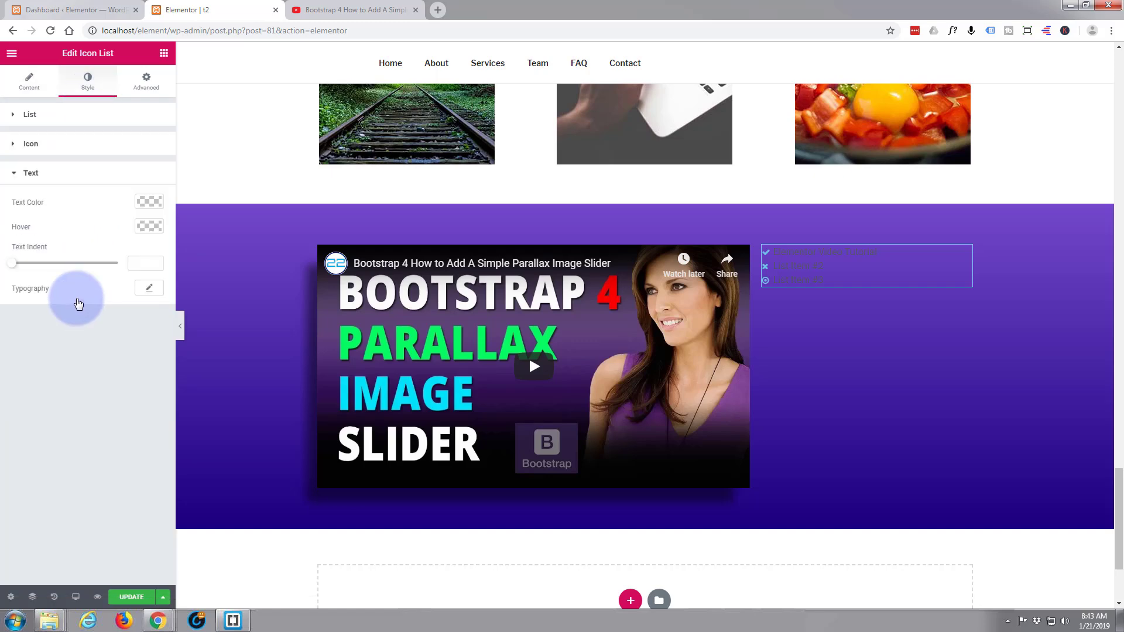
click(148, 200)
click(121, 340)
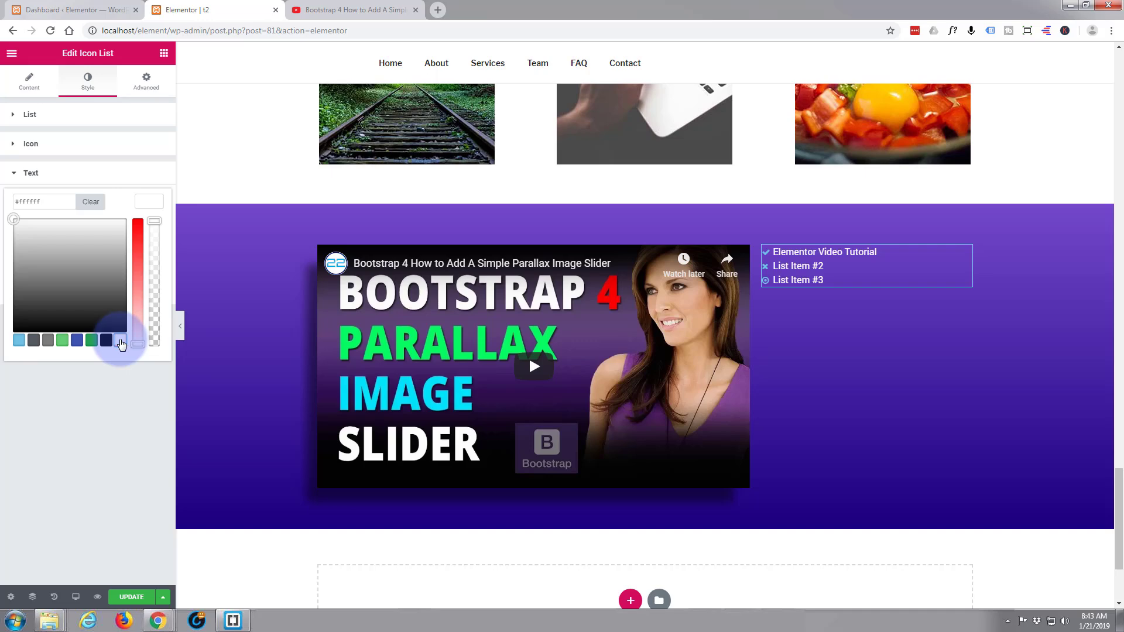
click(149, 201)
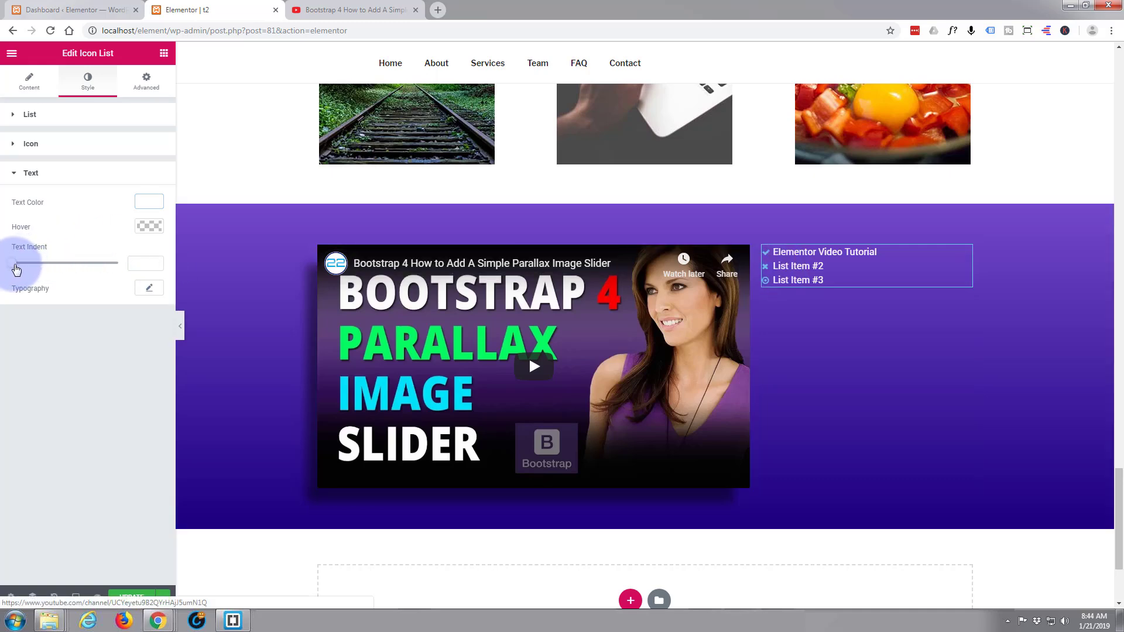
Set the icon list's text indent to 30 and its font size to 23 px.
drag(16, 269, 57, 264)
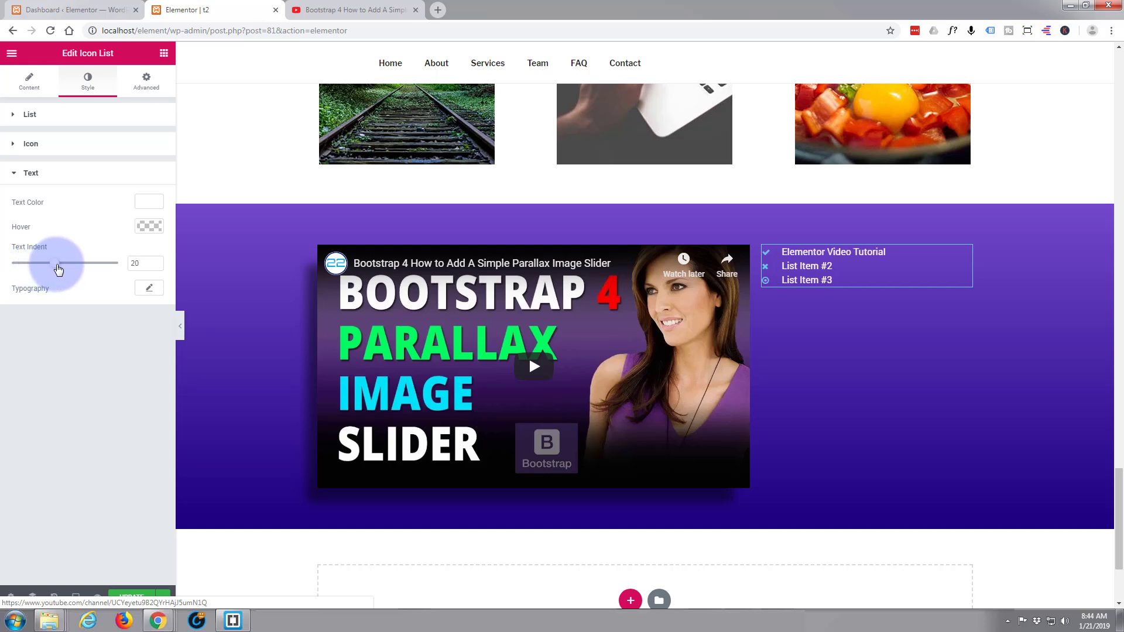
double_click(145, 262)
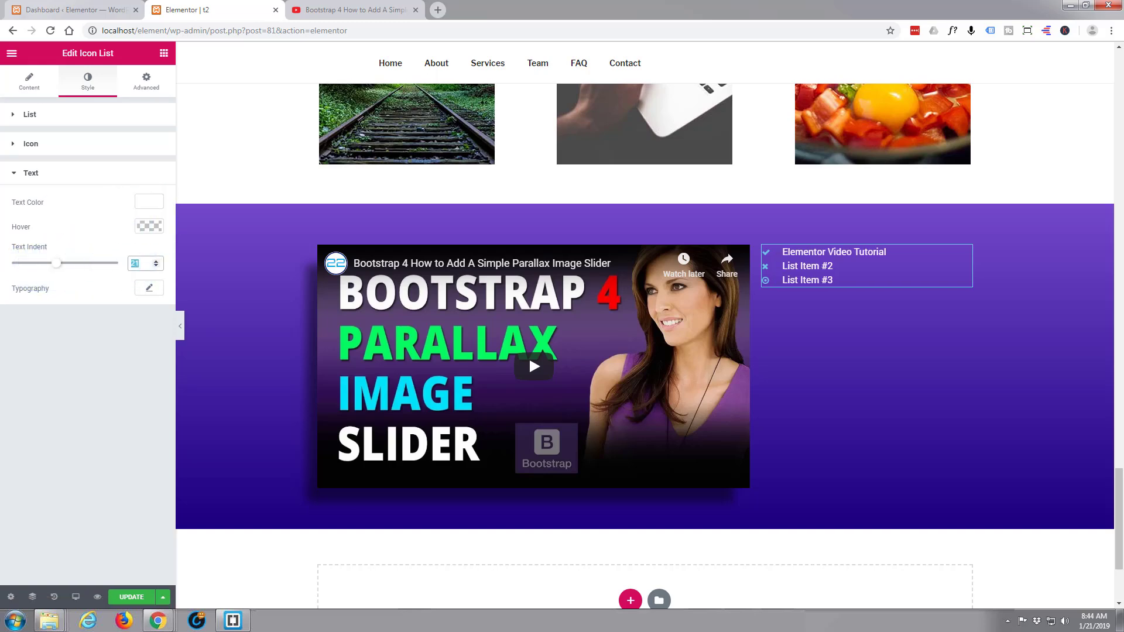
text(30)
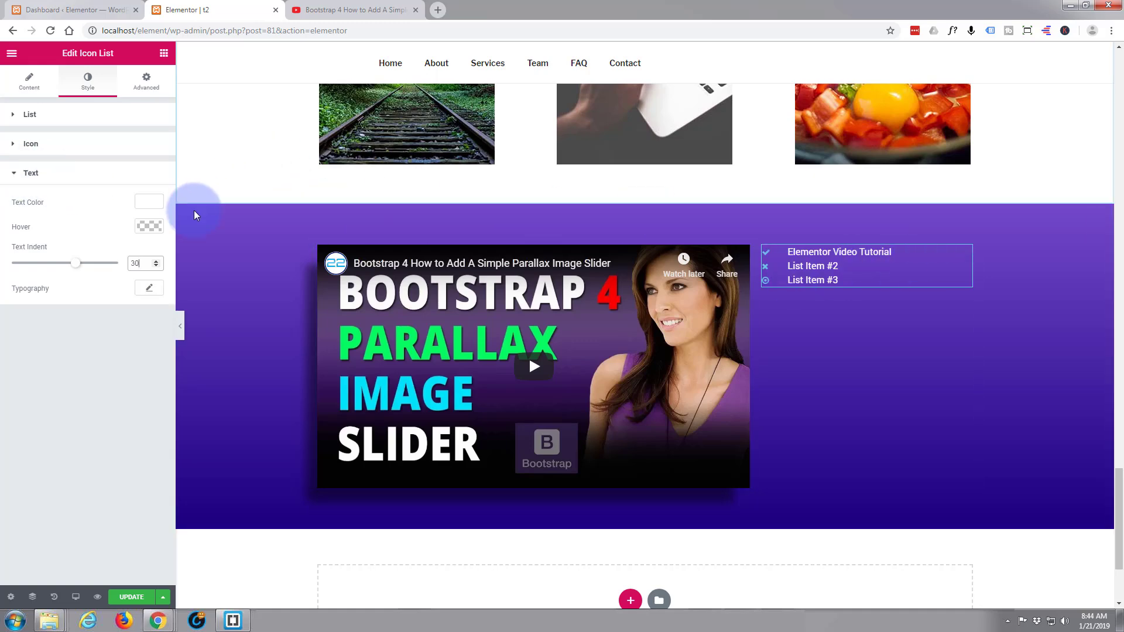
click(149, 290)
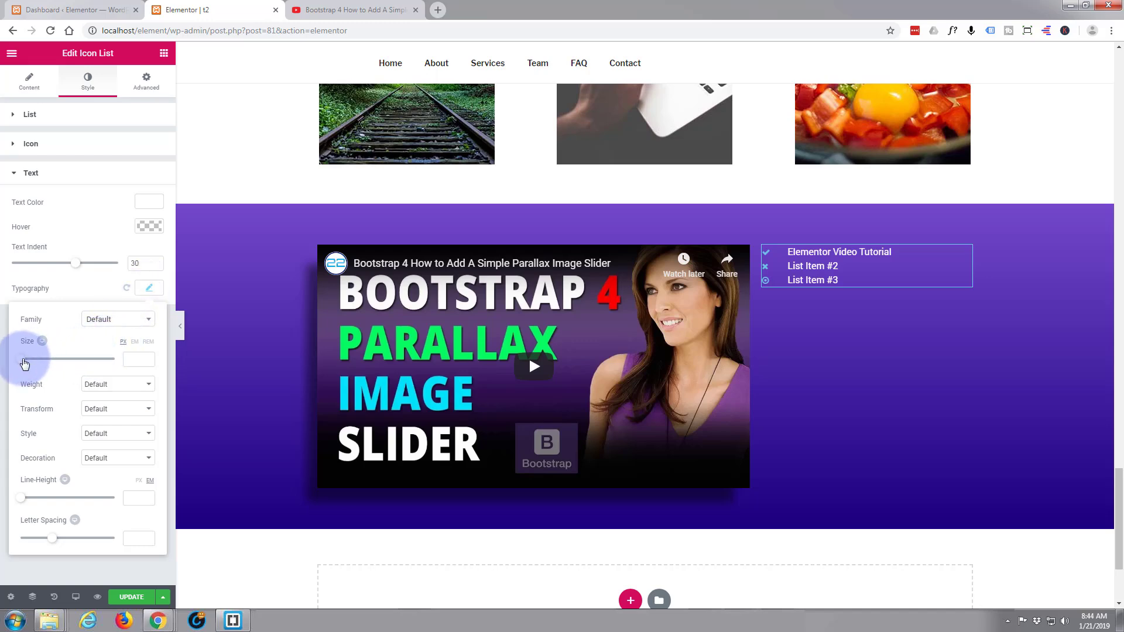
drag(24, 364, 35, 365)
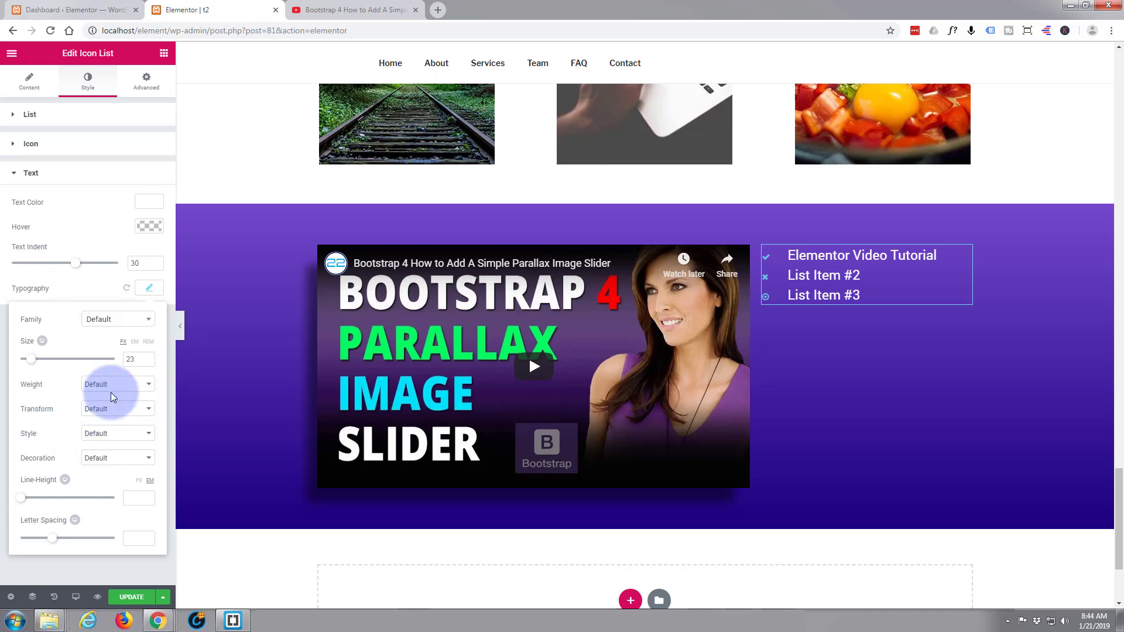
Try font weights 900 and 100 on the icon list text and return the weight to Default.
click(148, 387)
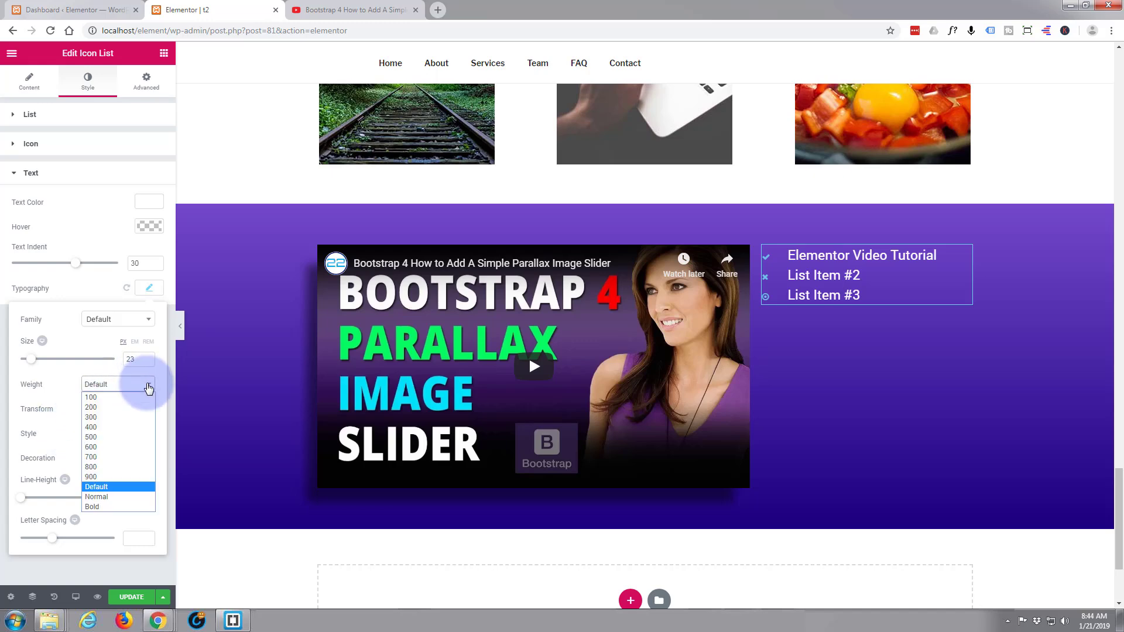
click(110, 477)
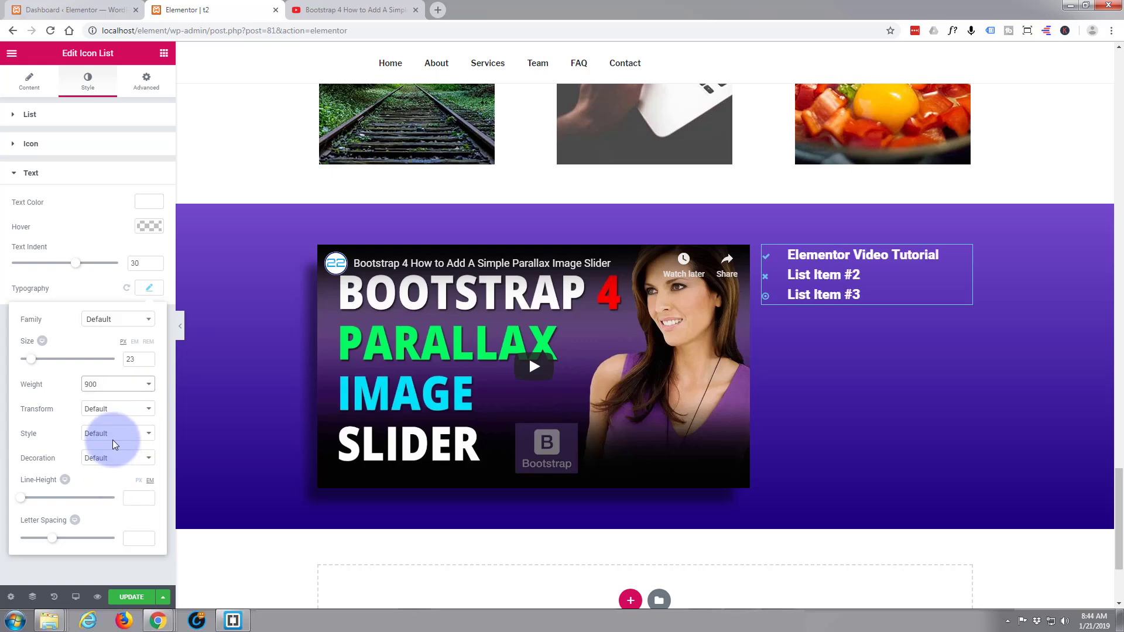
click(150, 386)
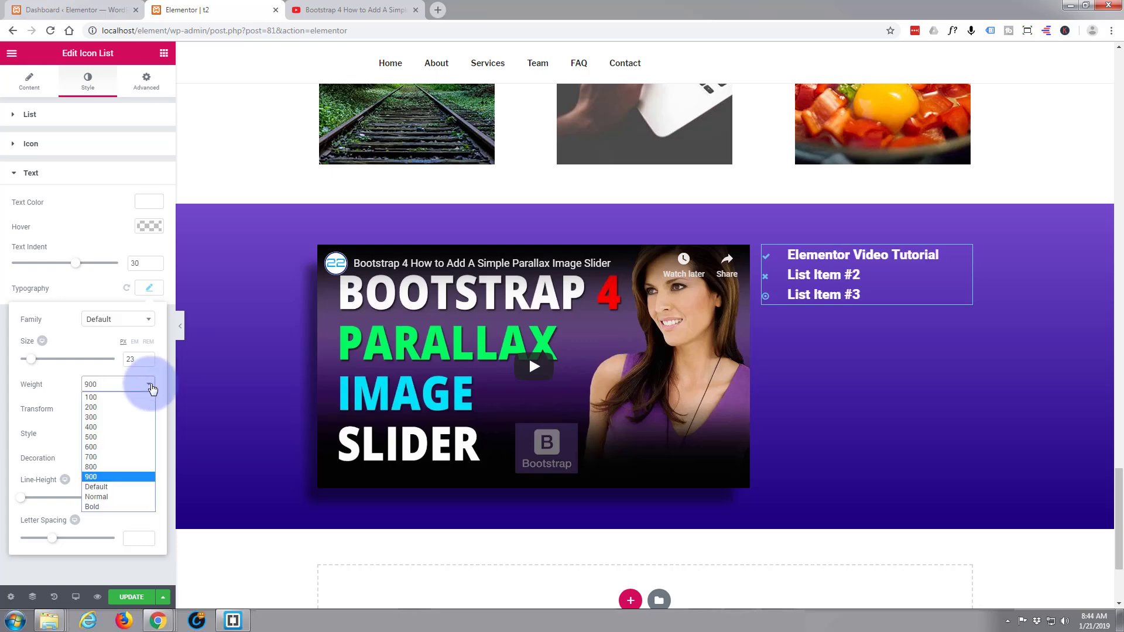
click(121, 398)
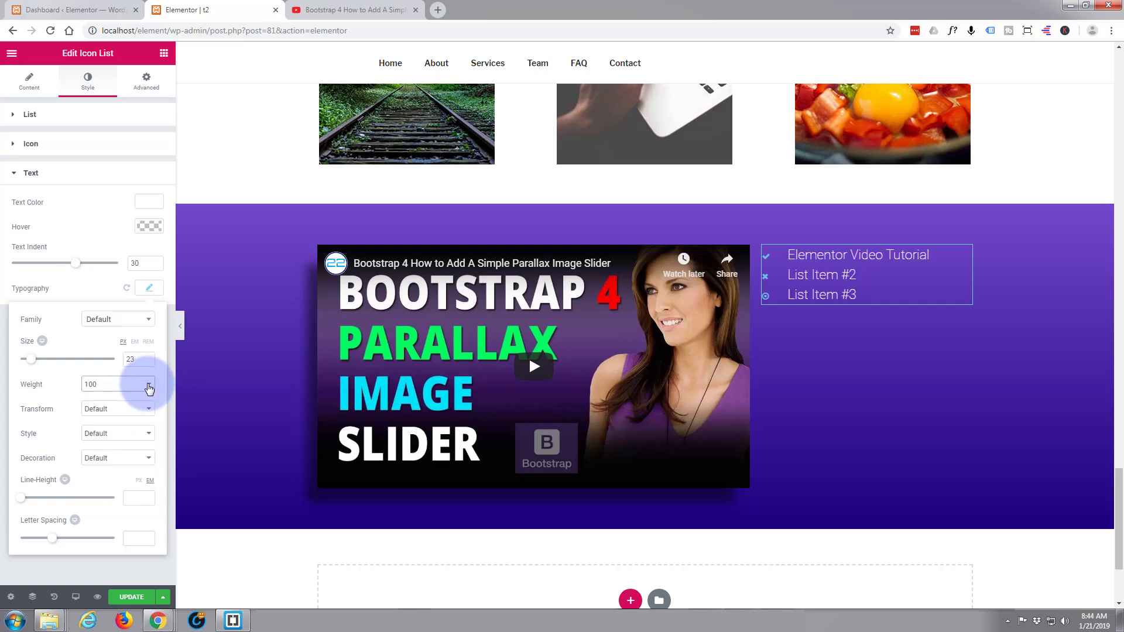
click(149, 387)
click(148, 386)
click(147, 387)
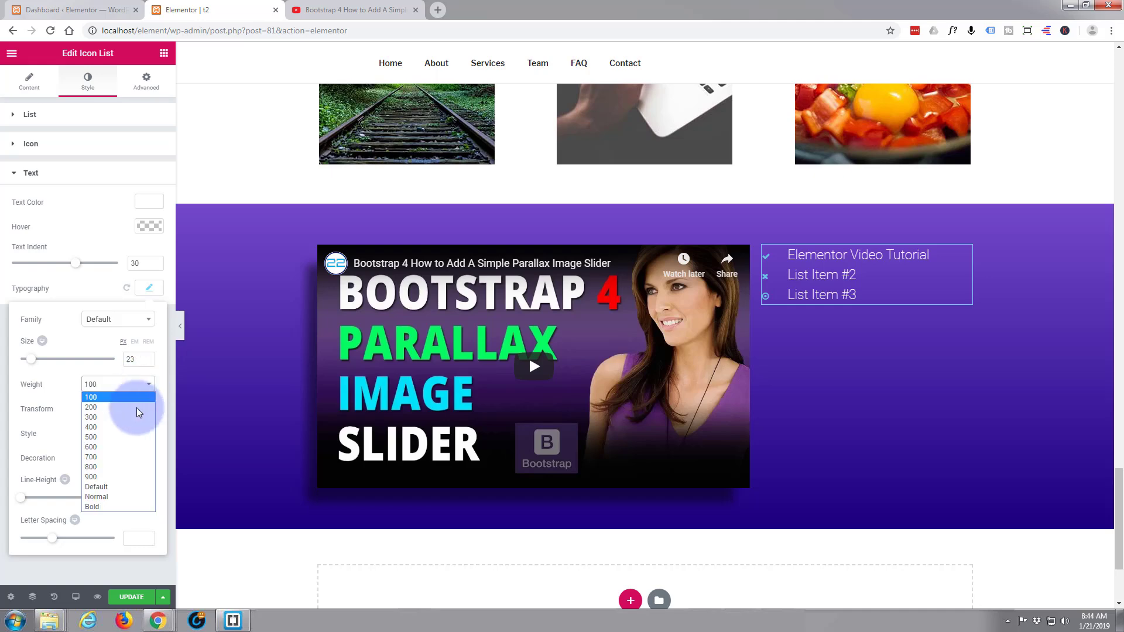
click(123, 487)
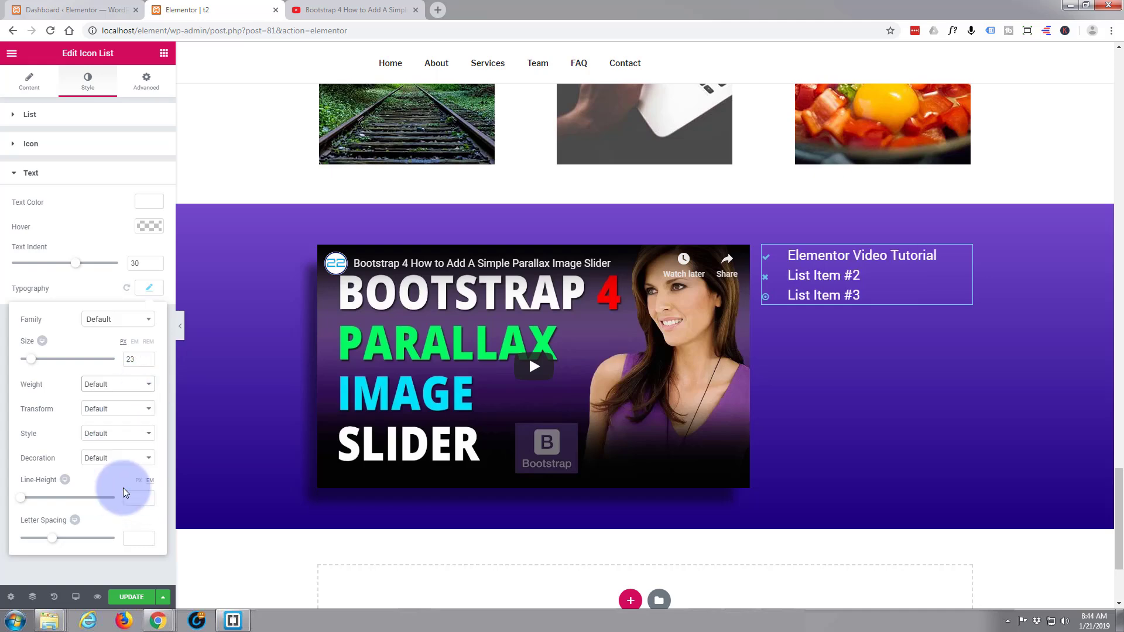
Try the Uppercase and Lowercase transforms on the icon list text and settle on Capitalize.
click(151, 411)
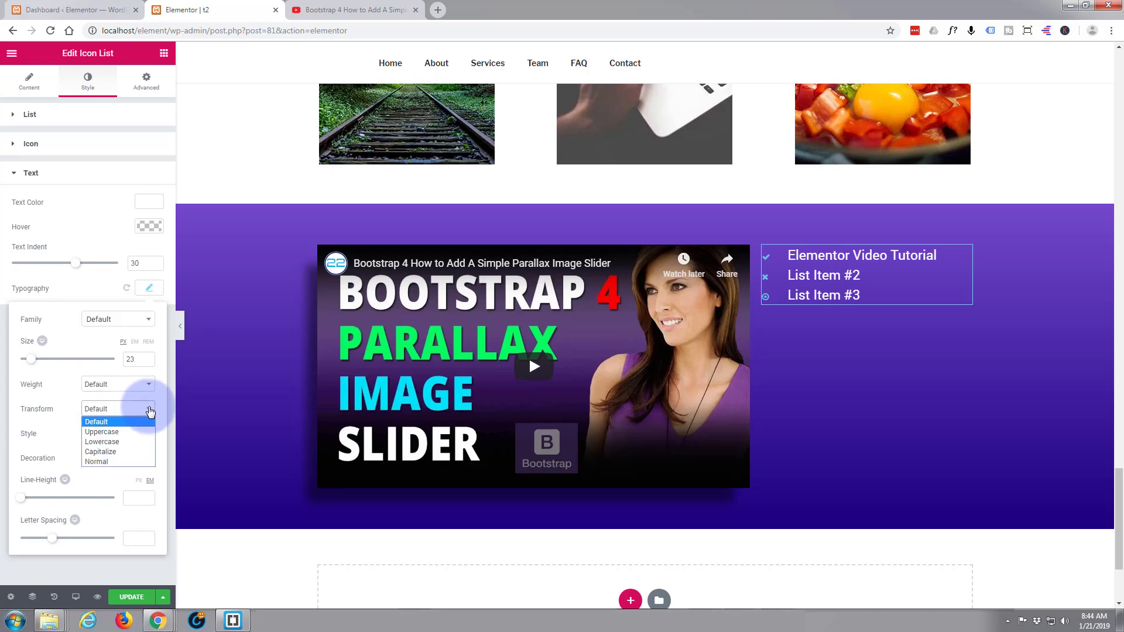
click(123, 431)
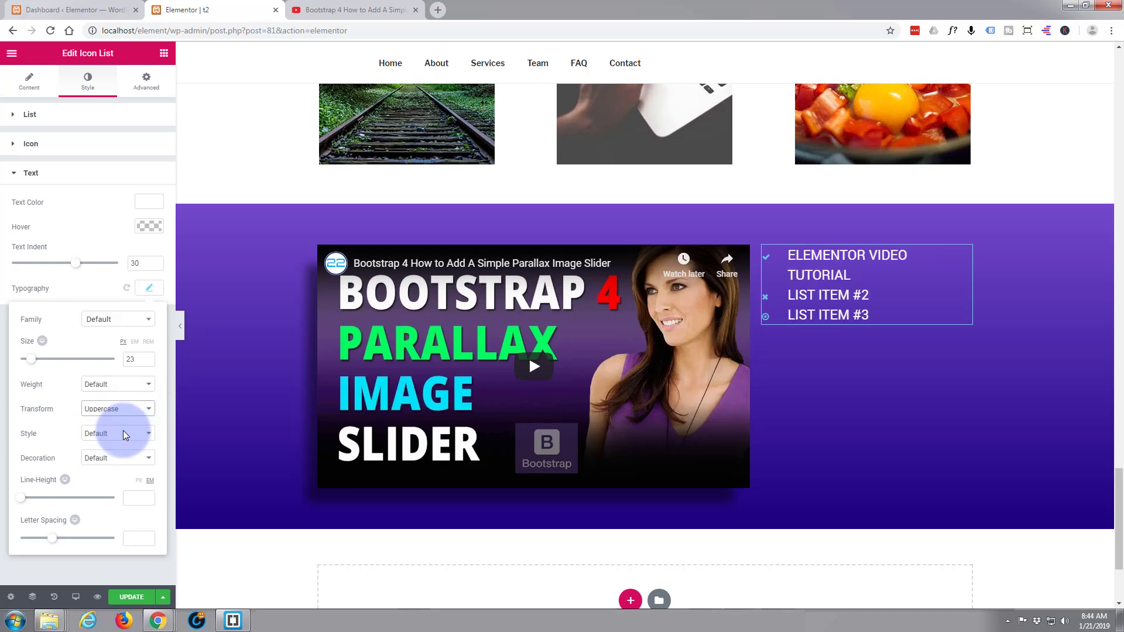
click(150, 412)
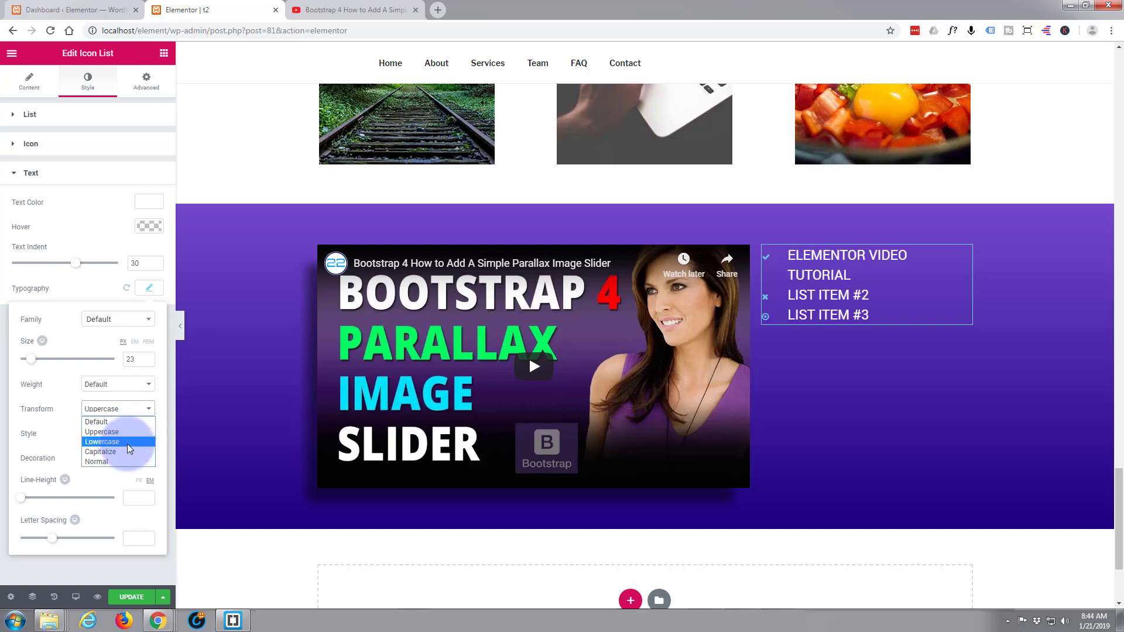
click(128, 444)
click(151, 411)
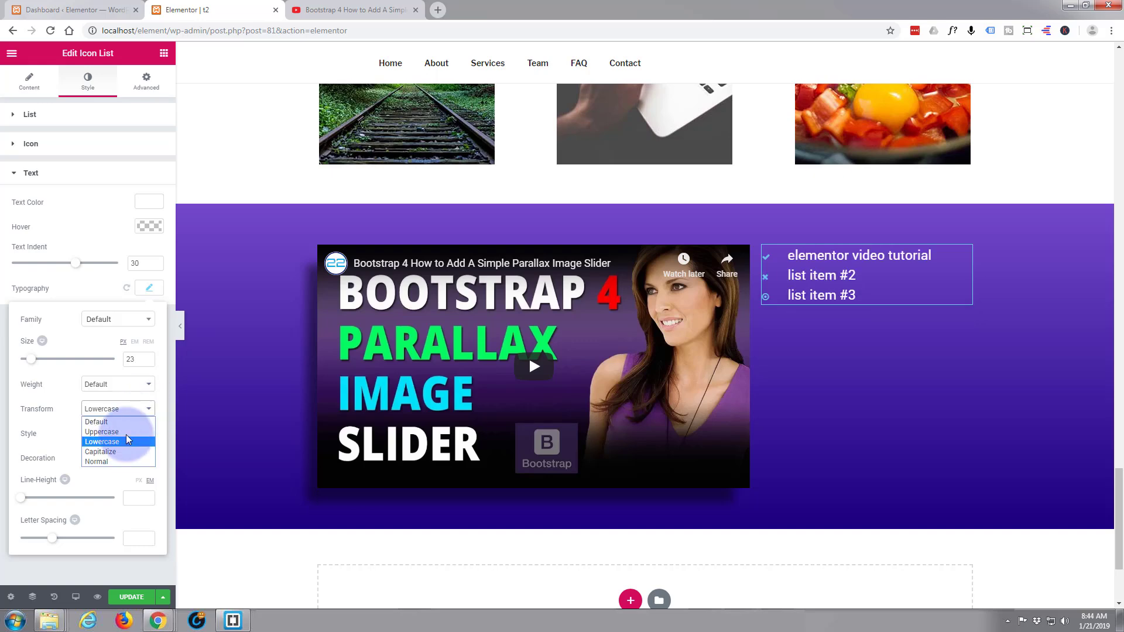
click(122, 454)
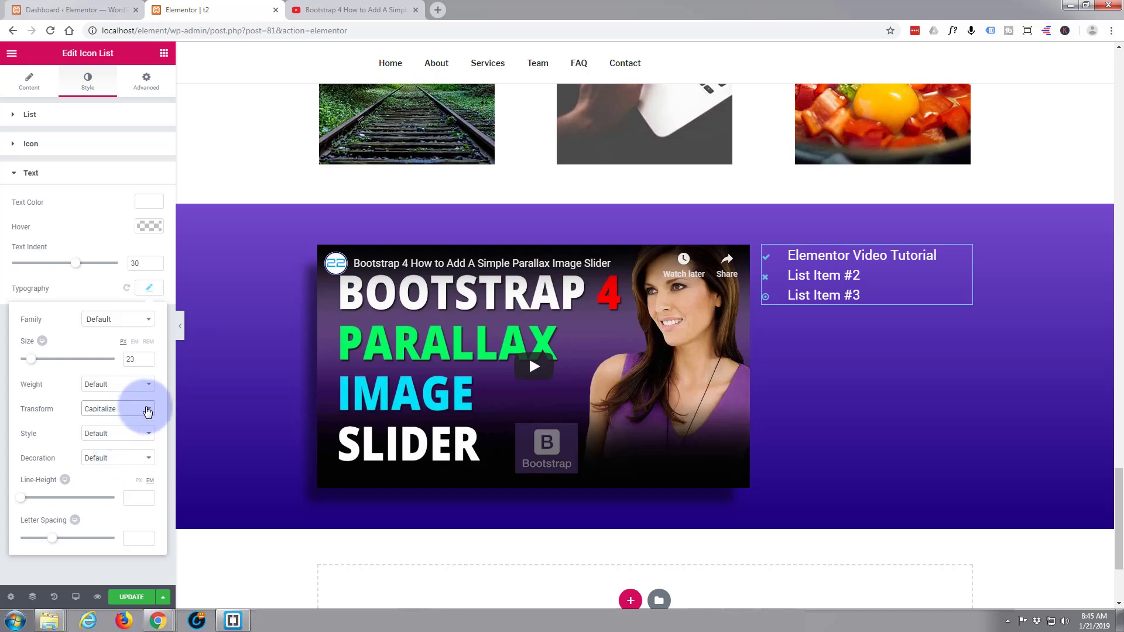
Set the icon list text's transform to Normal, and try the Oblique style before returning the style to Default.
click(147, 411)
click(121, 461)
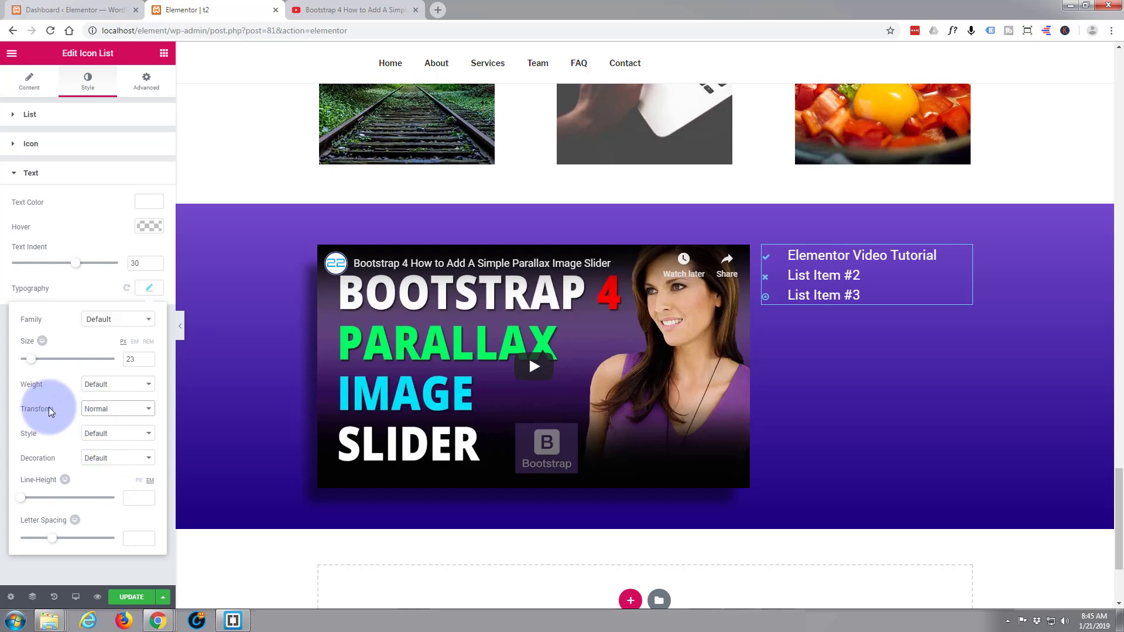
click(146, 433)
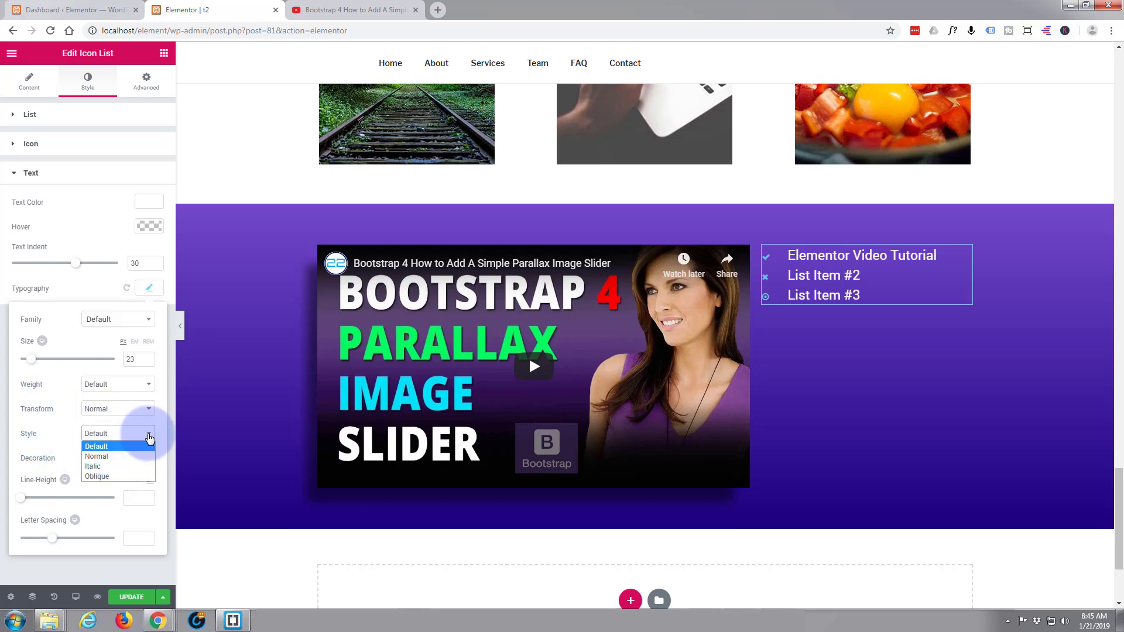
click(110, 476)
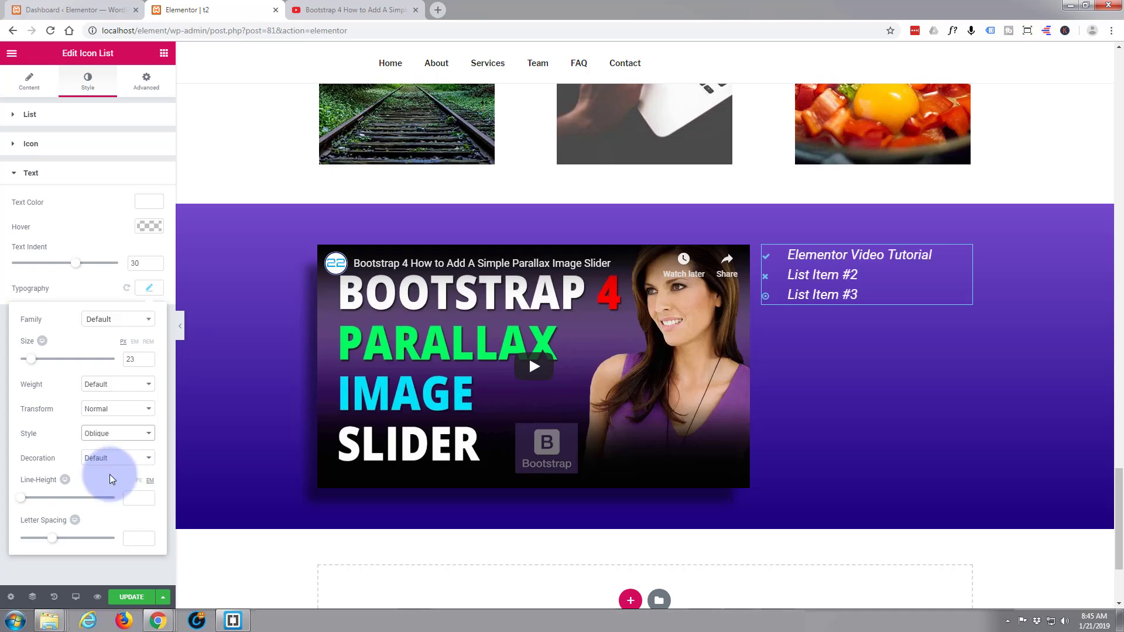
click(149, 434)
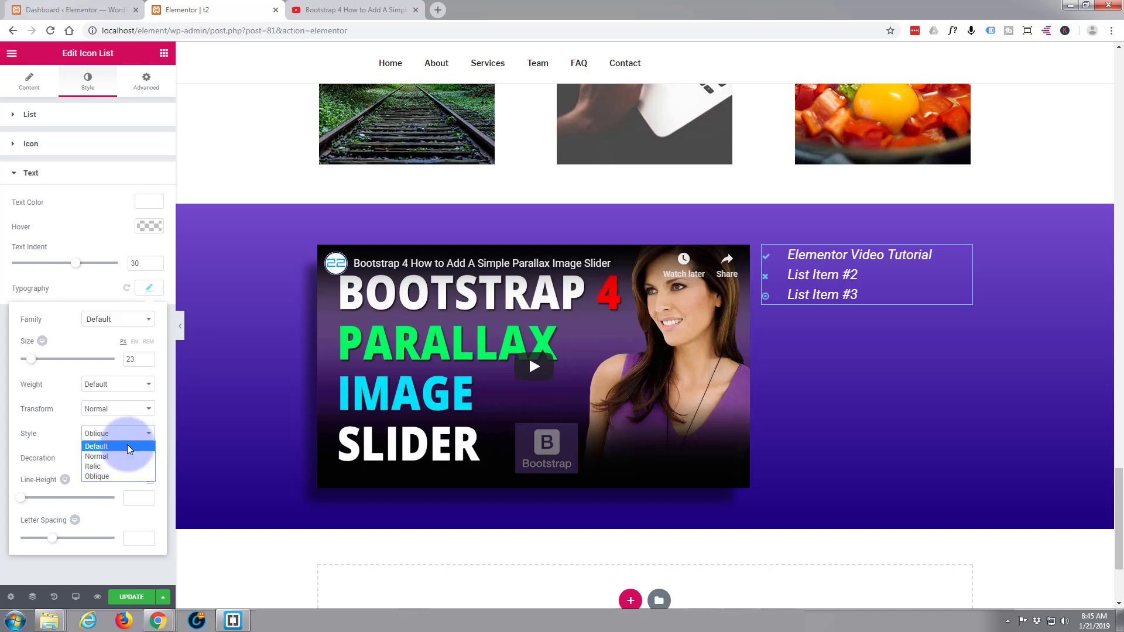
click(127, 446)
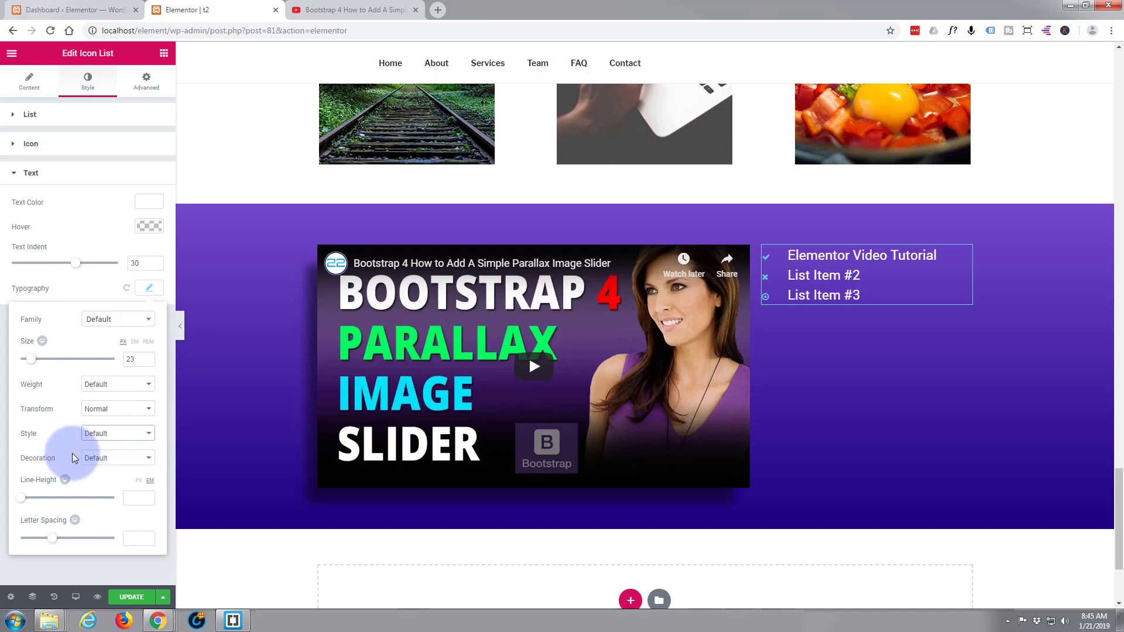
Try the Underline, Overline and Line Through decorations on the icon list text and settle on None.
click(146, 458)
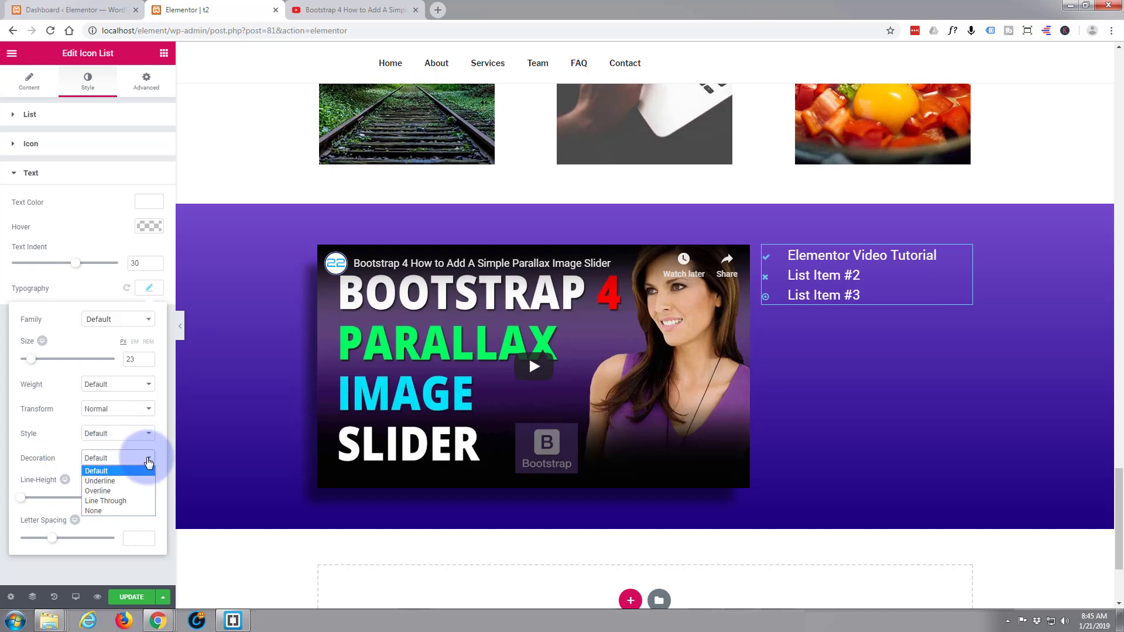
click(122, 480)
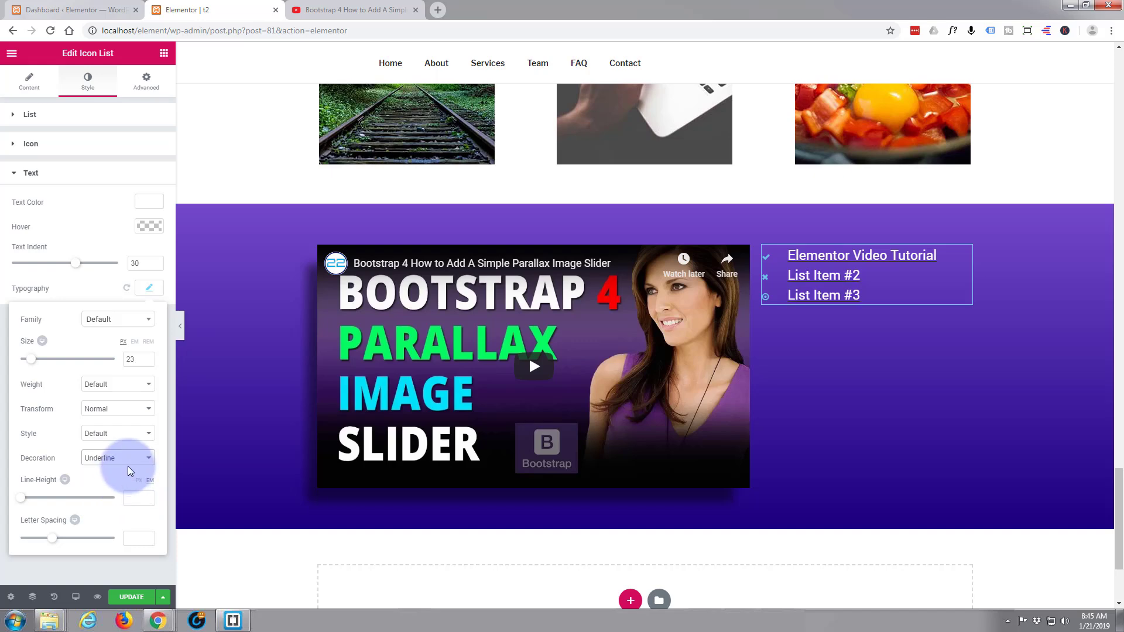
click(148, 459)
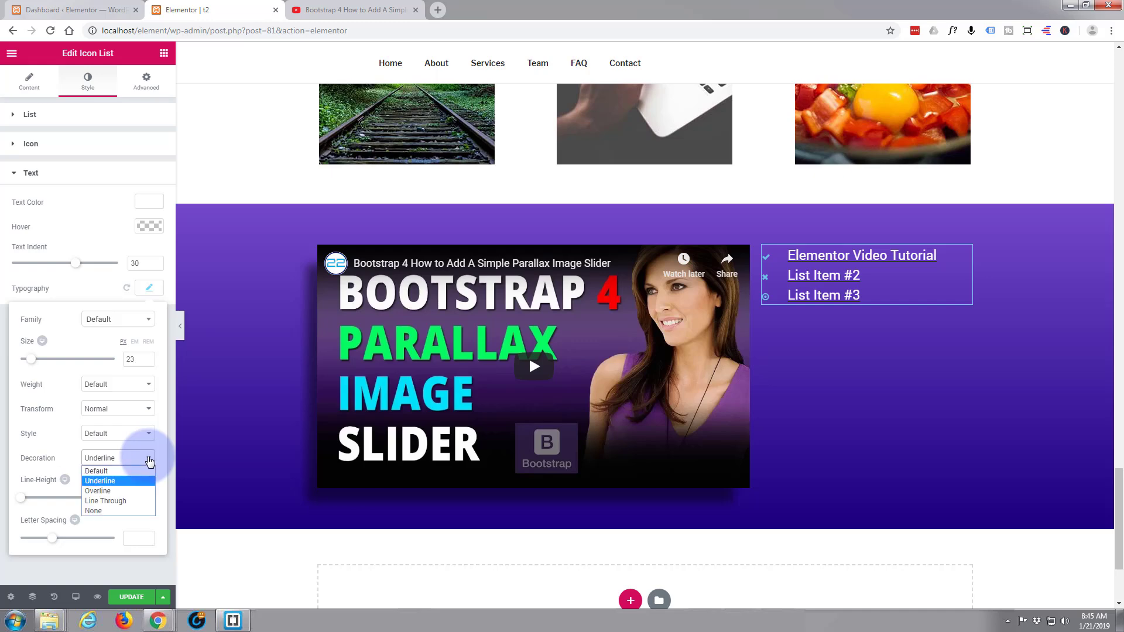
click(125, 490)
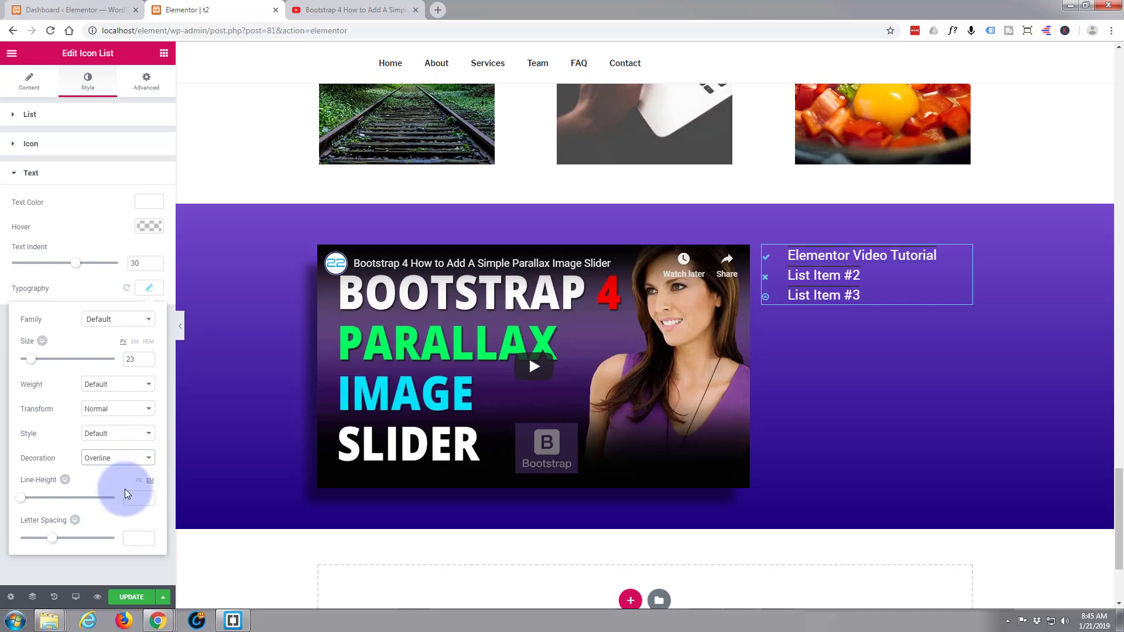
click(149, 458)
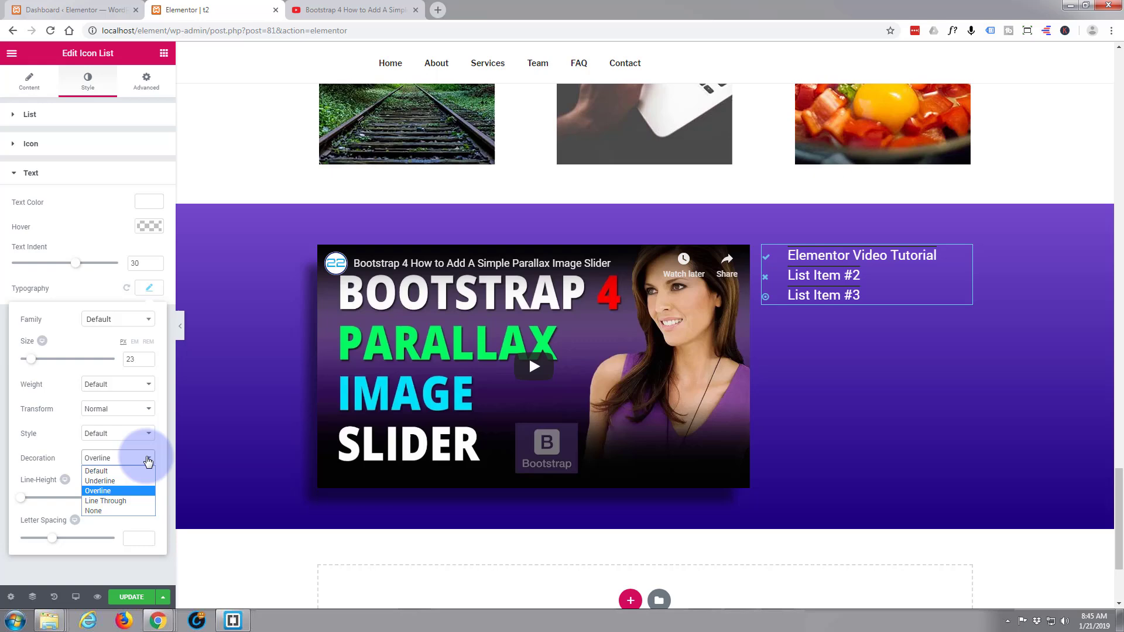
click(118, 501)
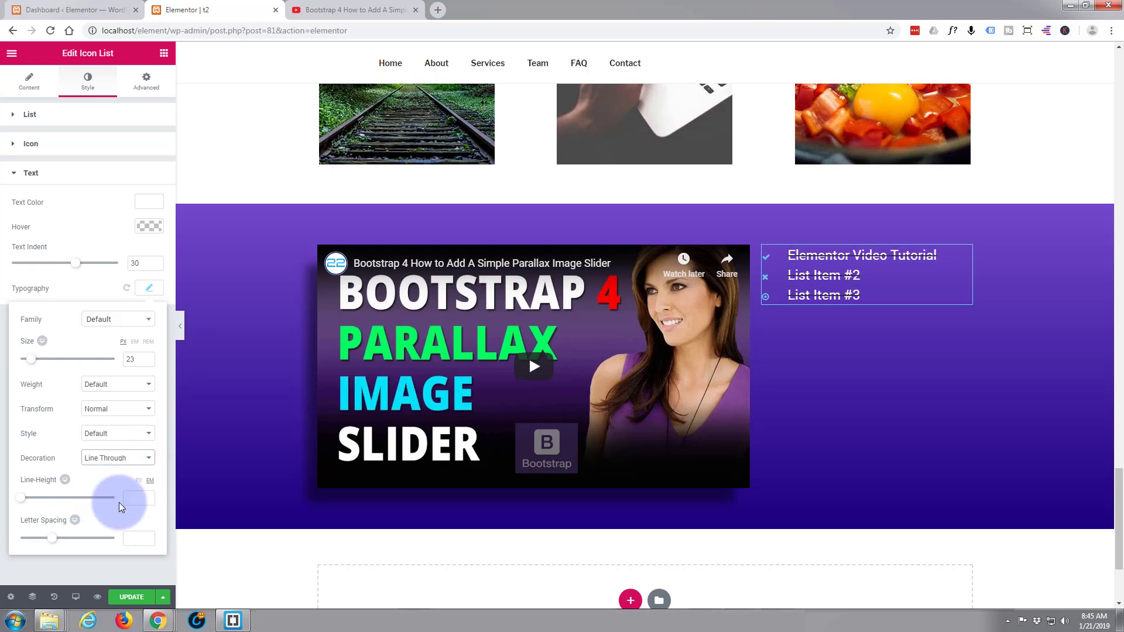
click(149, 457)
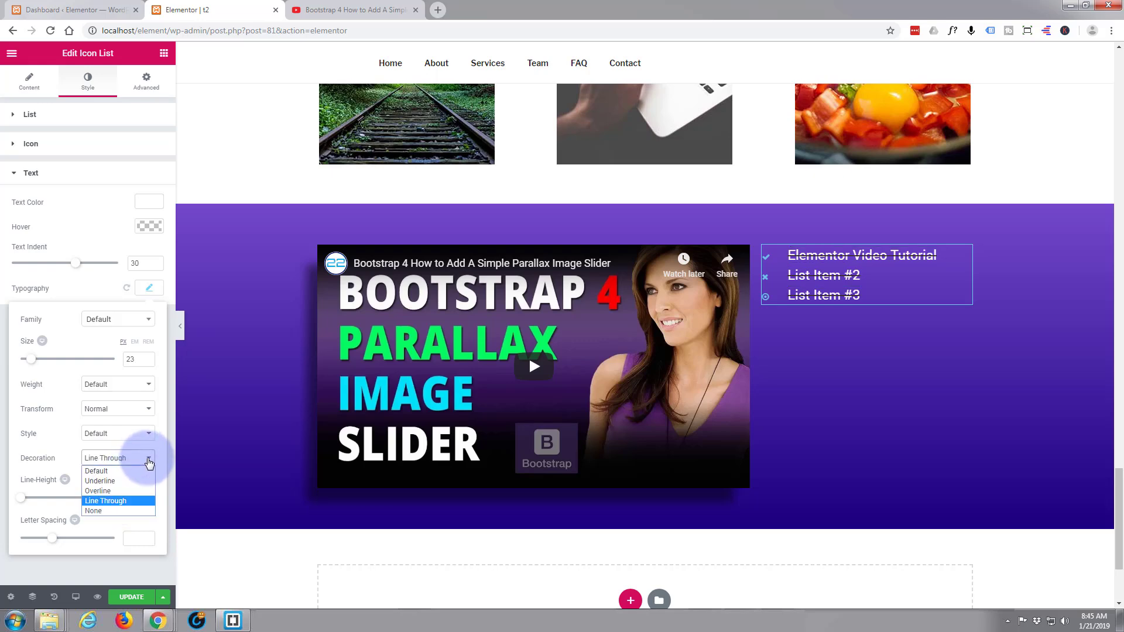
click(110, 510)
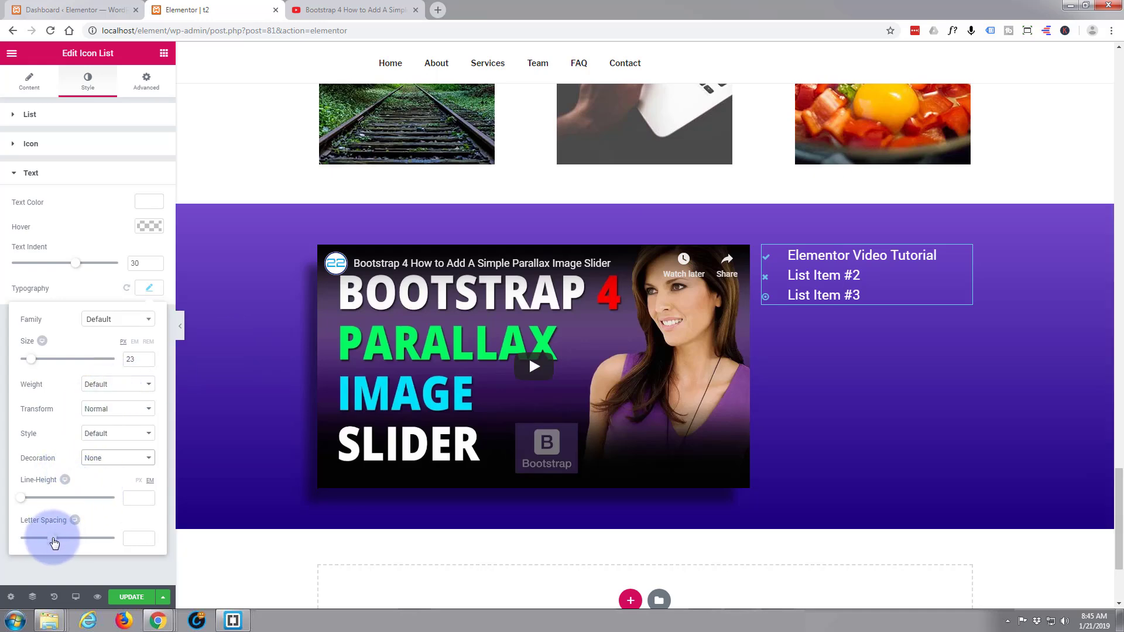
Try a letter spacing of about -1.5 on the icon list text, and set it to 0.
drag(53, 542, 43, 540)
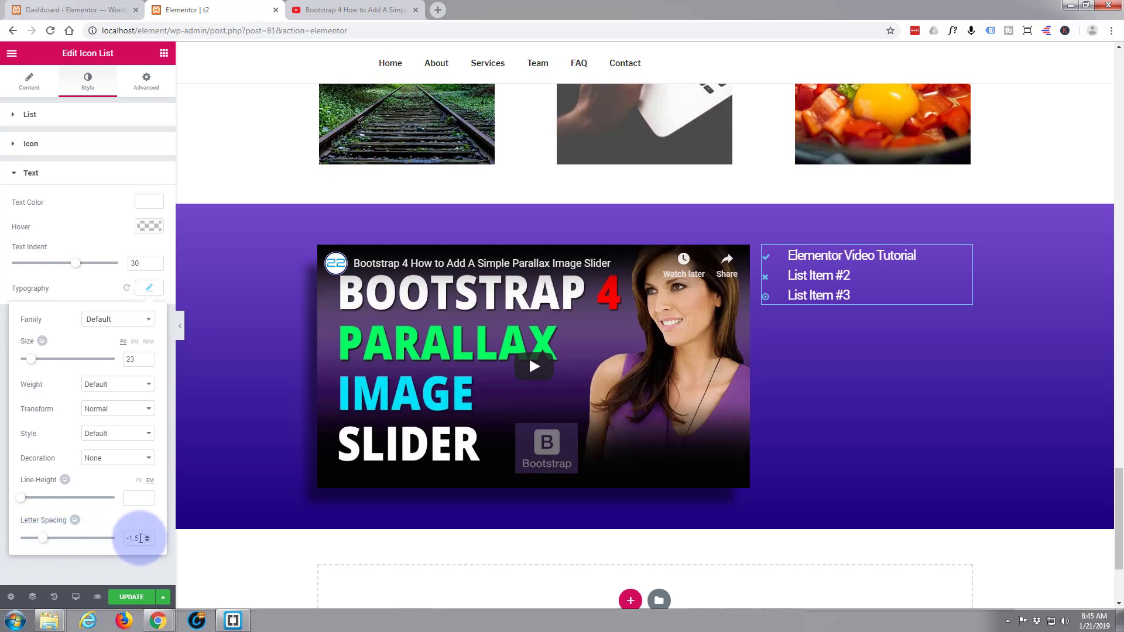
drag(140, 538, 118, 538)
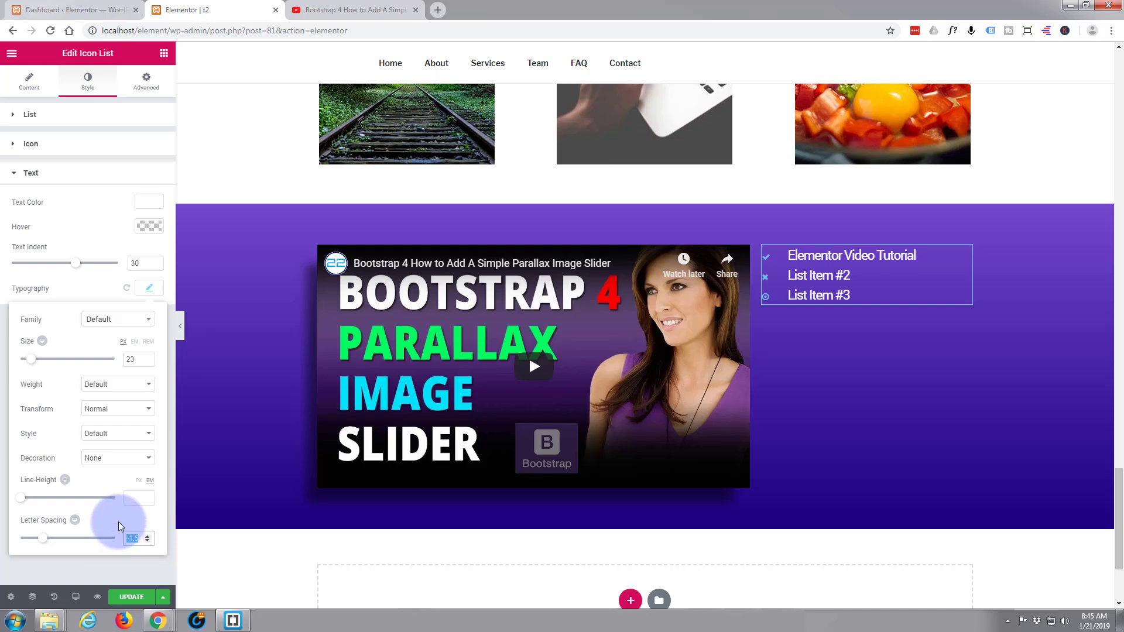
text(0)
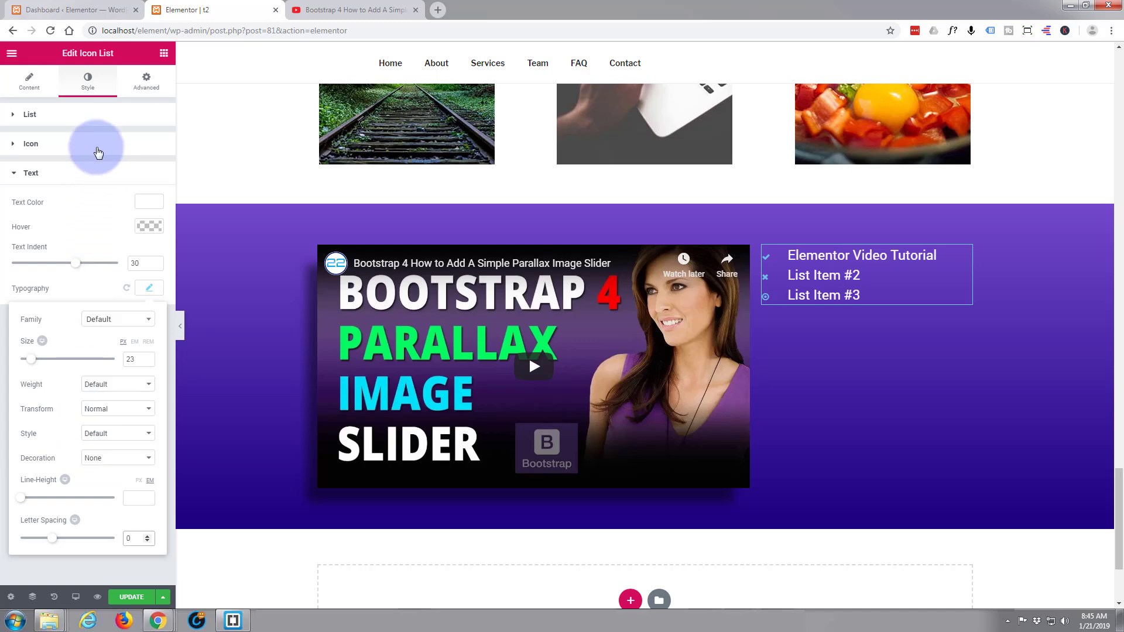
View the settings of the Elementor Video Tutorial list item and the icons available for it.
click(29, 81)
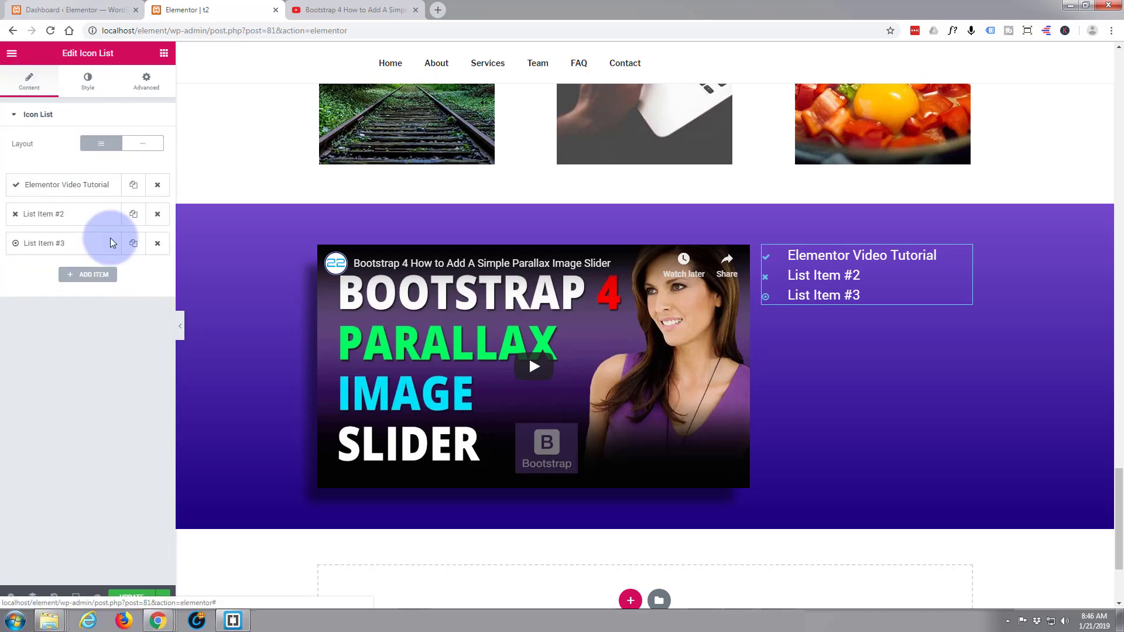
click(90, 185)
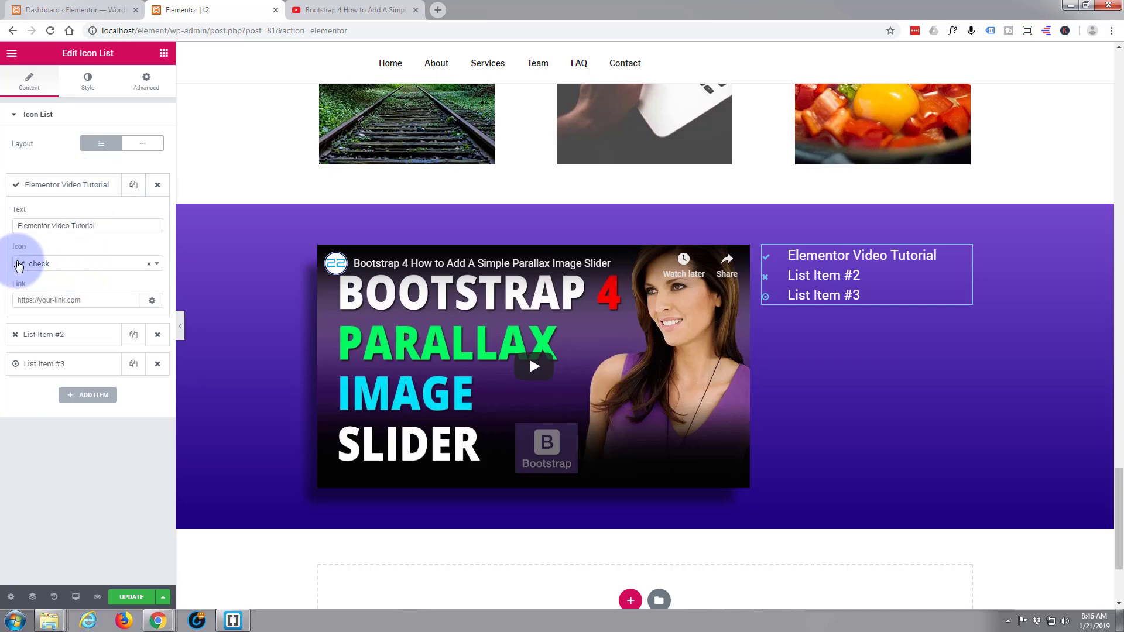
click(119, 266)
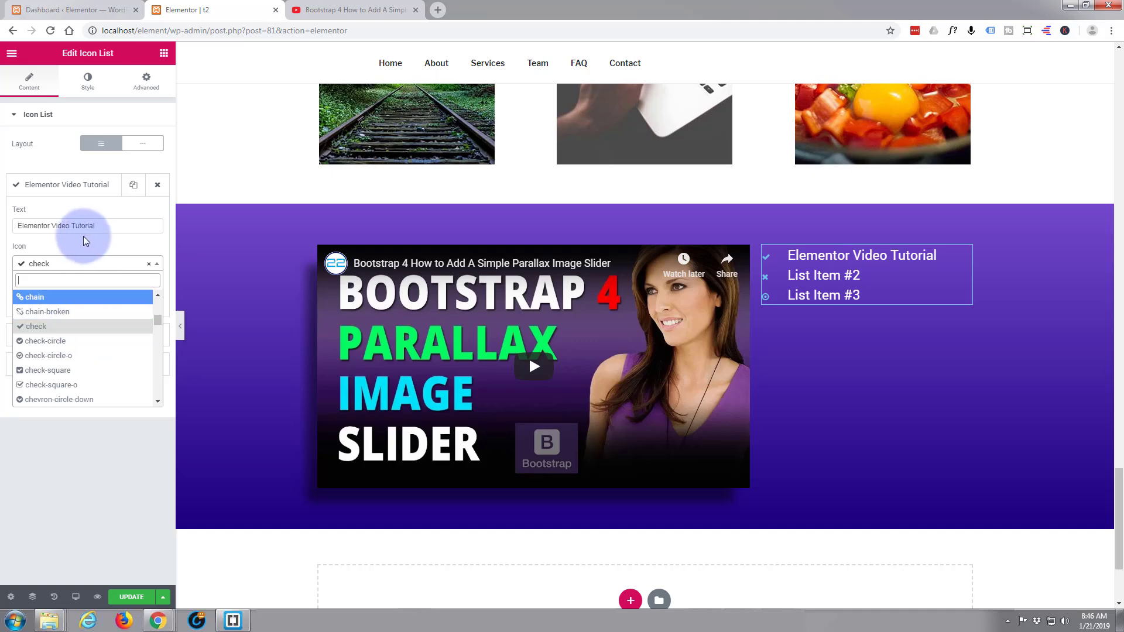
click(91, 78)
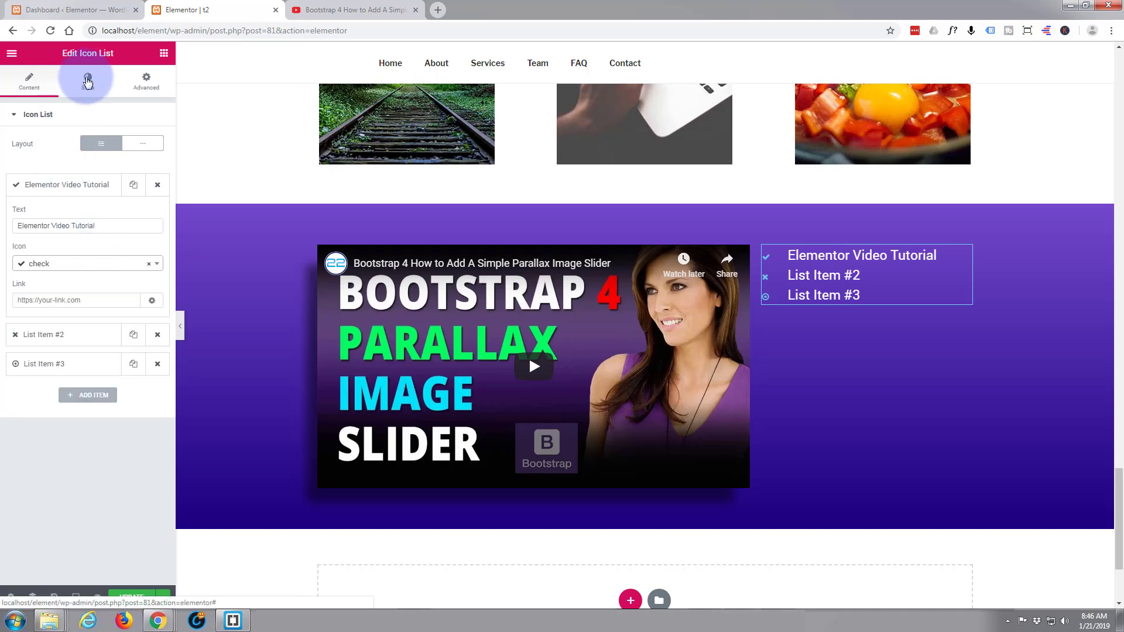
Enlarge the icons of the icon list to a size of 34.
click(88, 80)
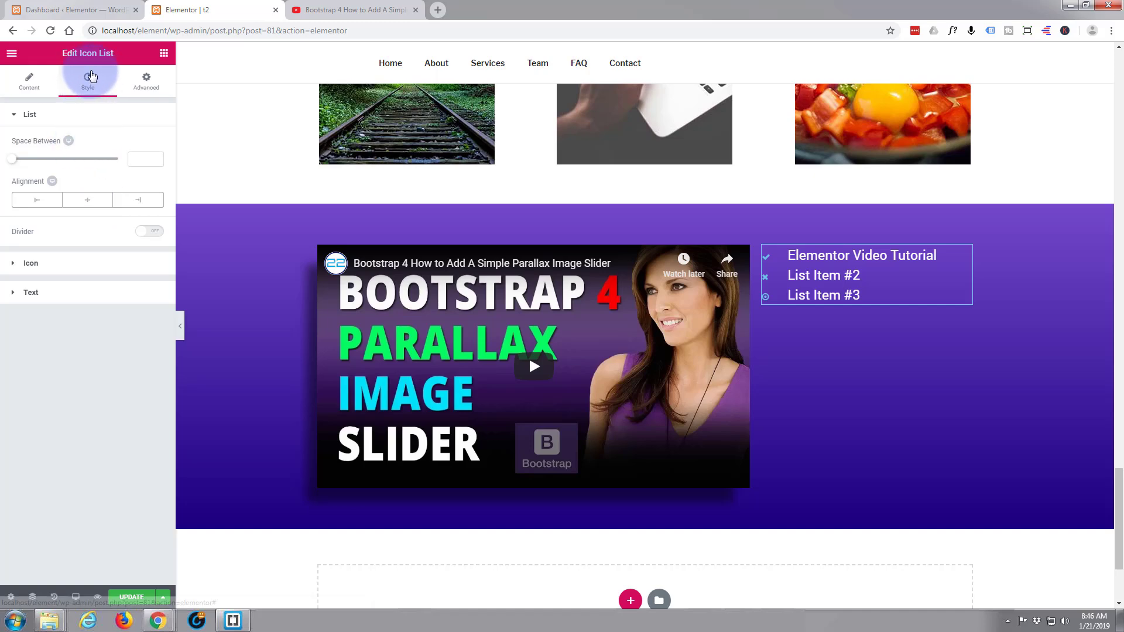
click(89, 264)
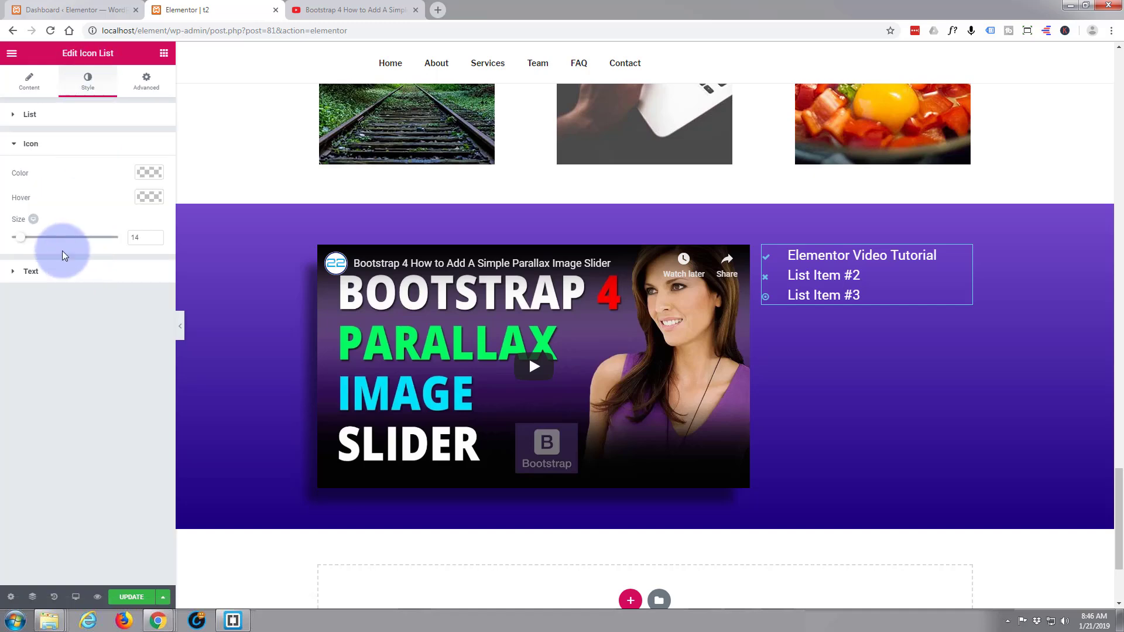
drag(21, 239, 46, 239)
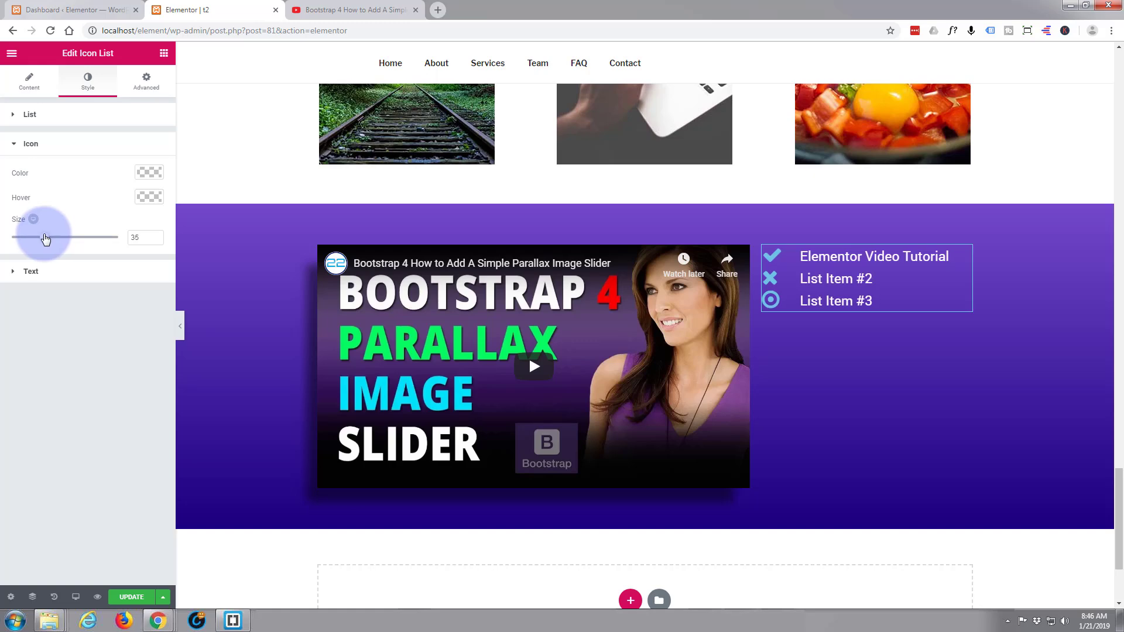
drag(46, 238, 43, 237)
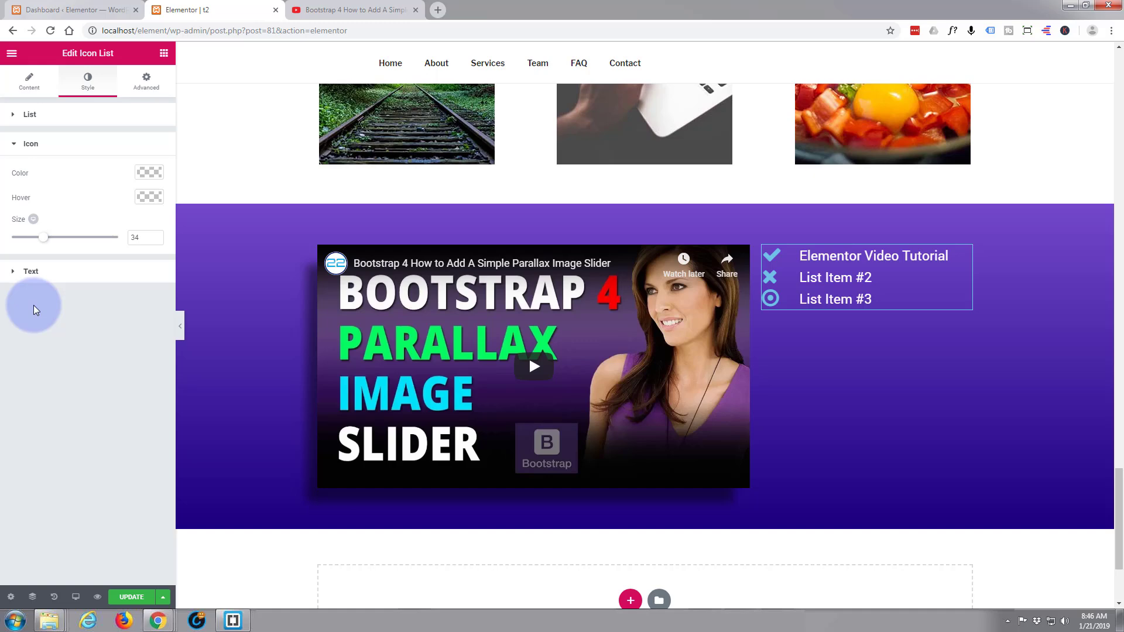
Set the list icons' color to bright green (#32ef6b) and select its hex code before closing the color picker.
click(147, 172)
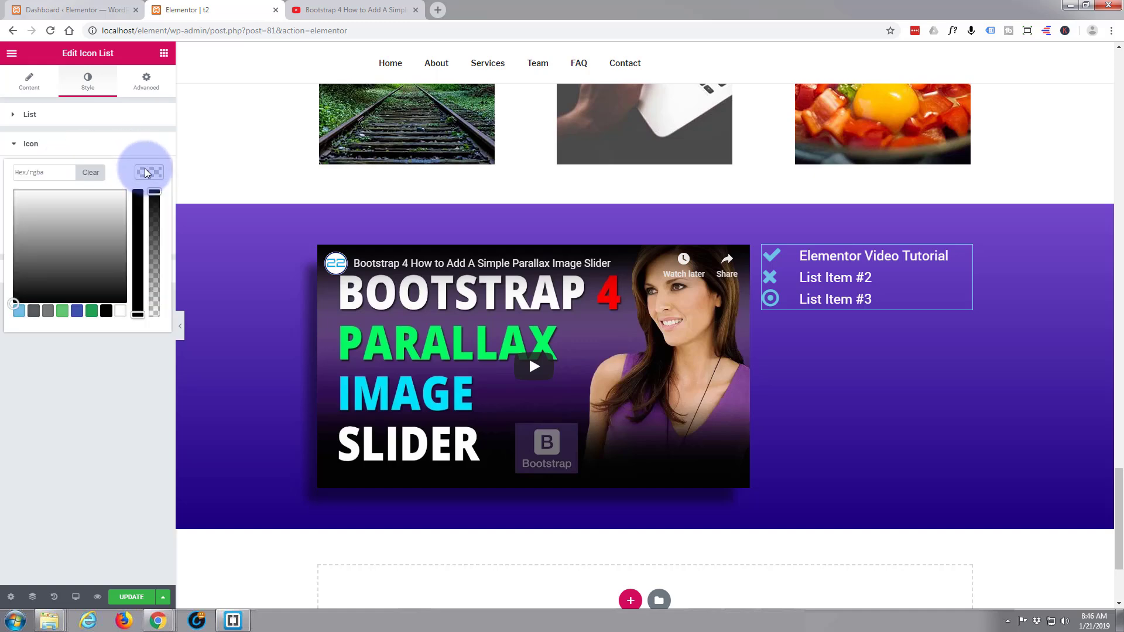
click(90, 312)
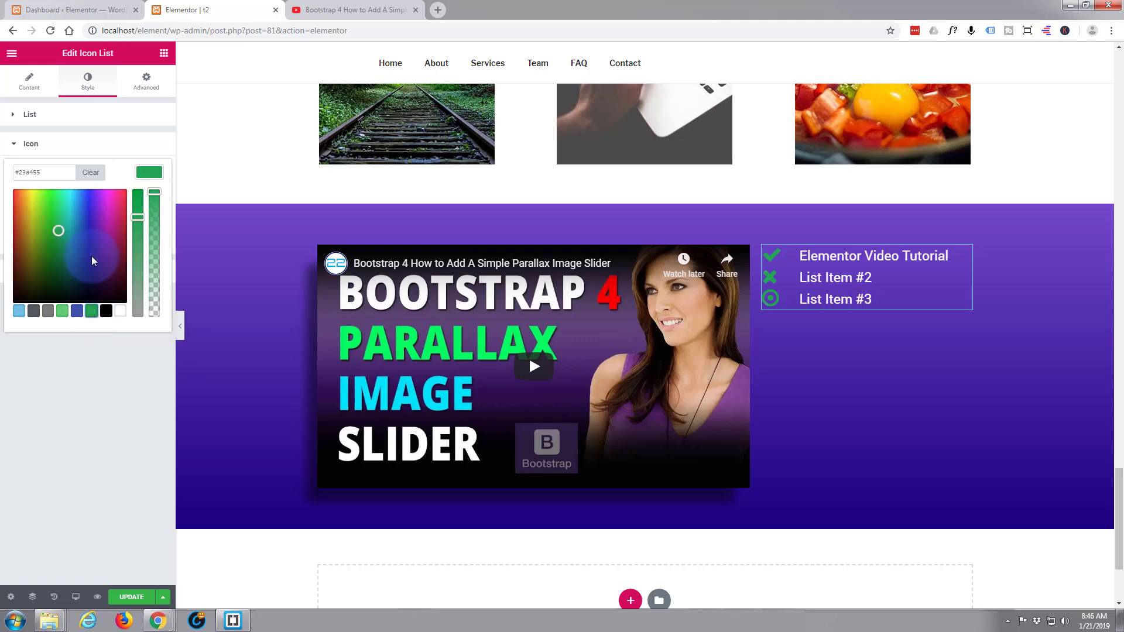
click(60, 221)
mouse_move(60, 221)
mouse_down()
mouse_move(46, 186)
mouse_move(58, 197)
mouse_up()
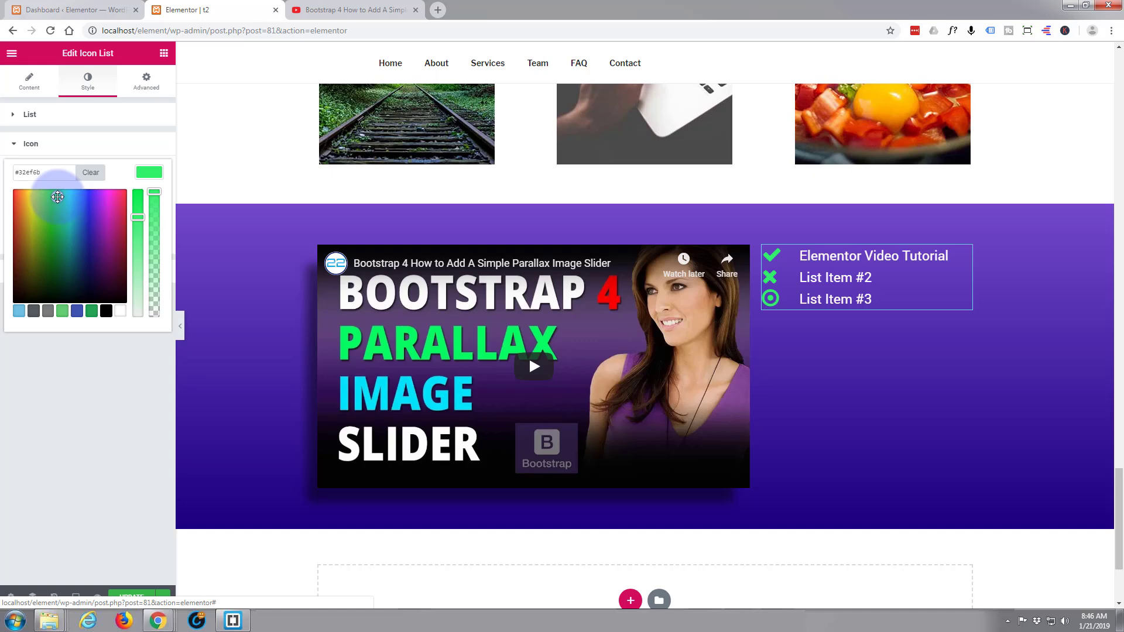
drag(43, 172, 2, 173)
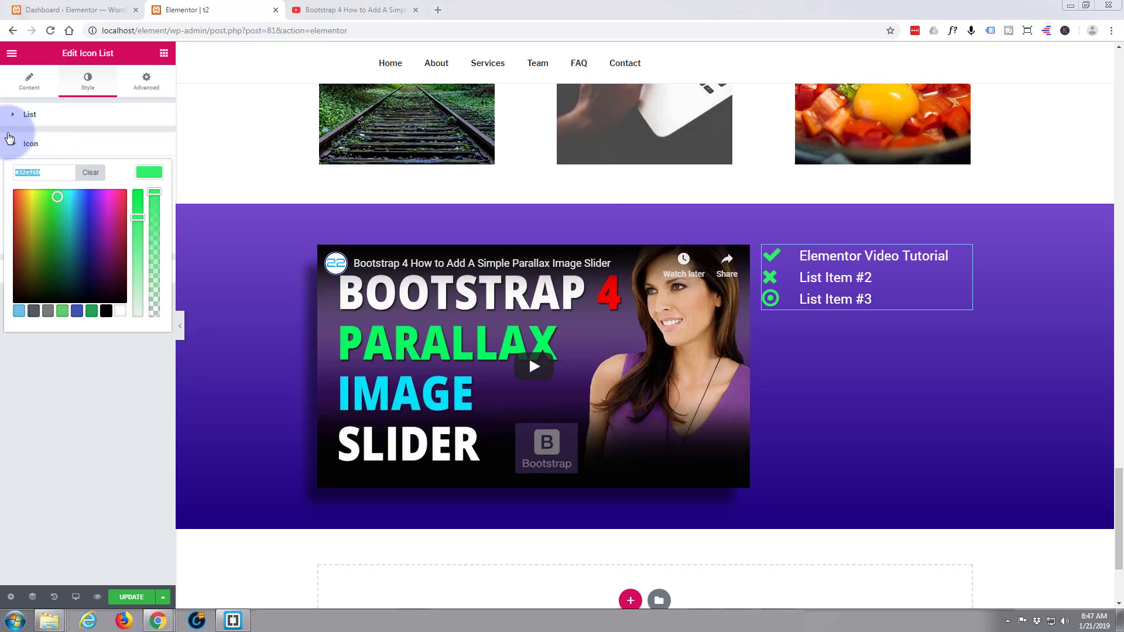
click(88, 85)
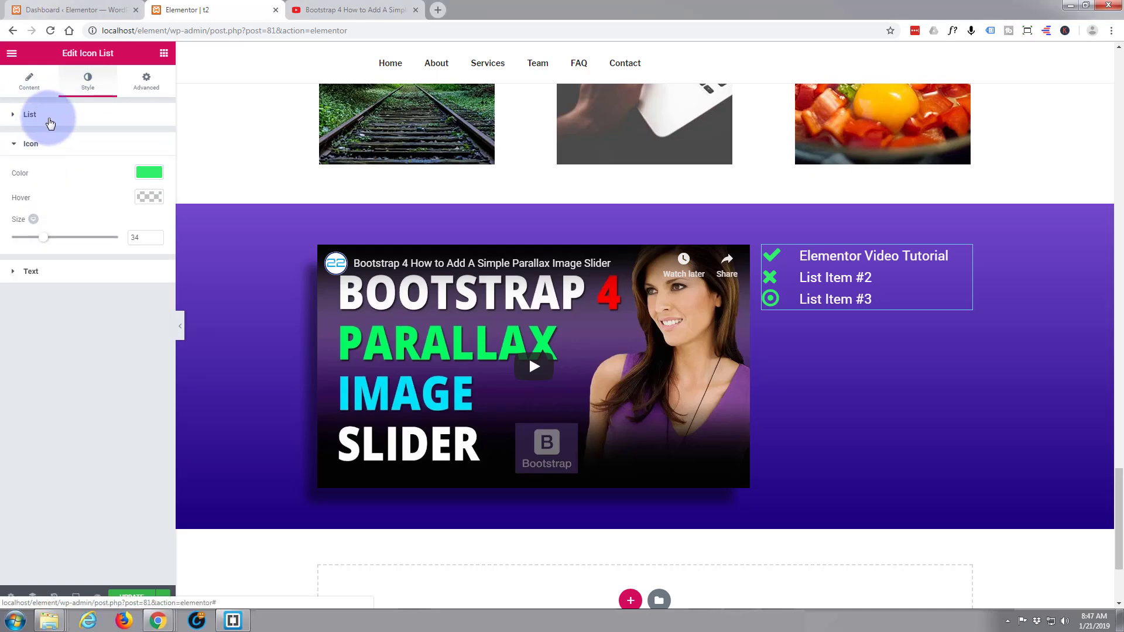
Reduce the icon list text's font size to 20 px in its typography settings.
click(71, 274)
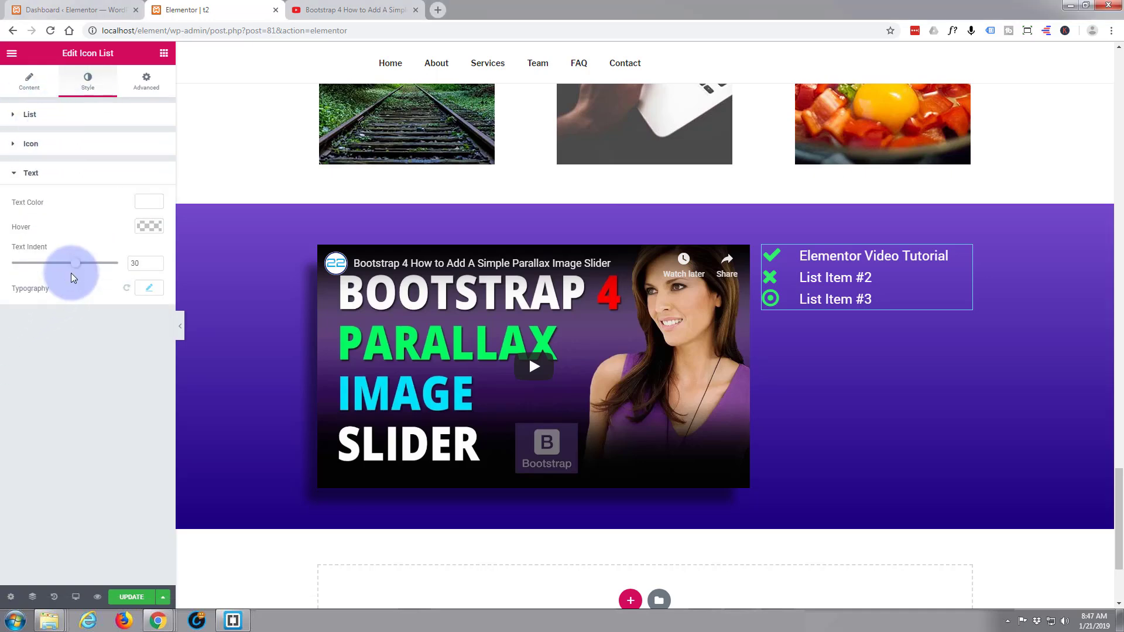
click(147, 289)
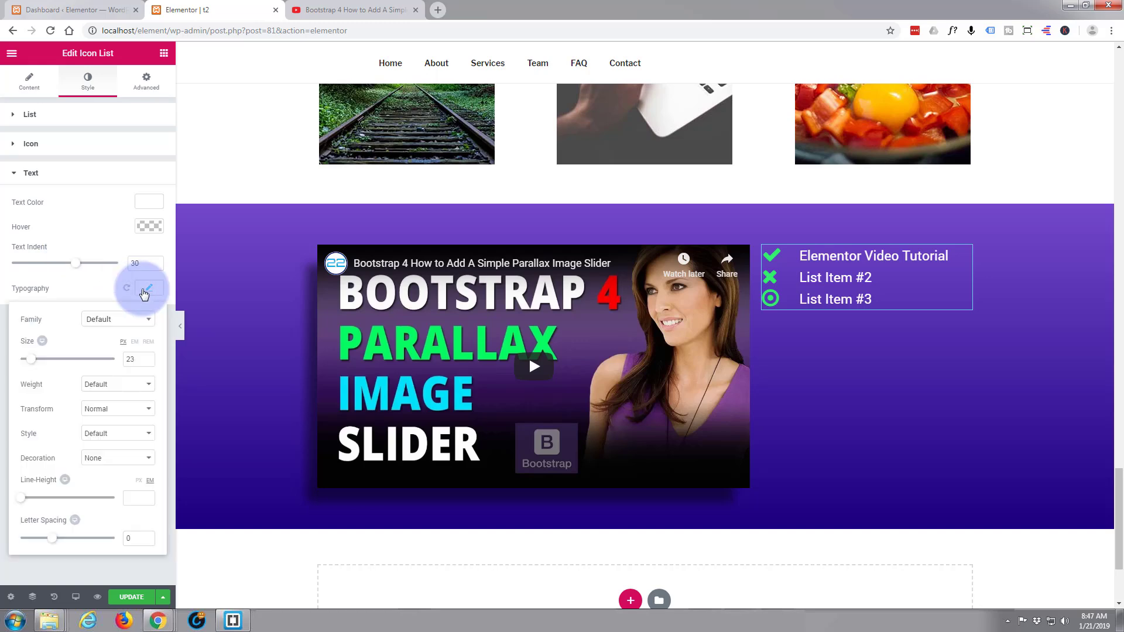
drag(33, 364, 32, 364)
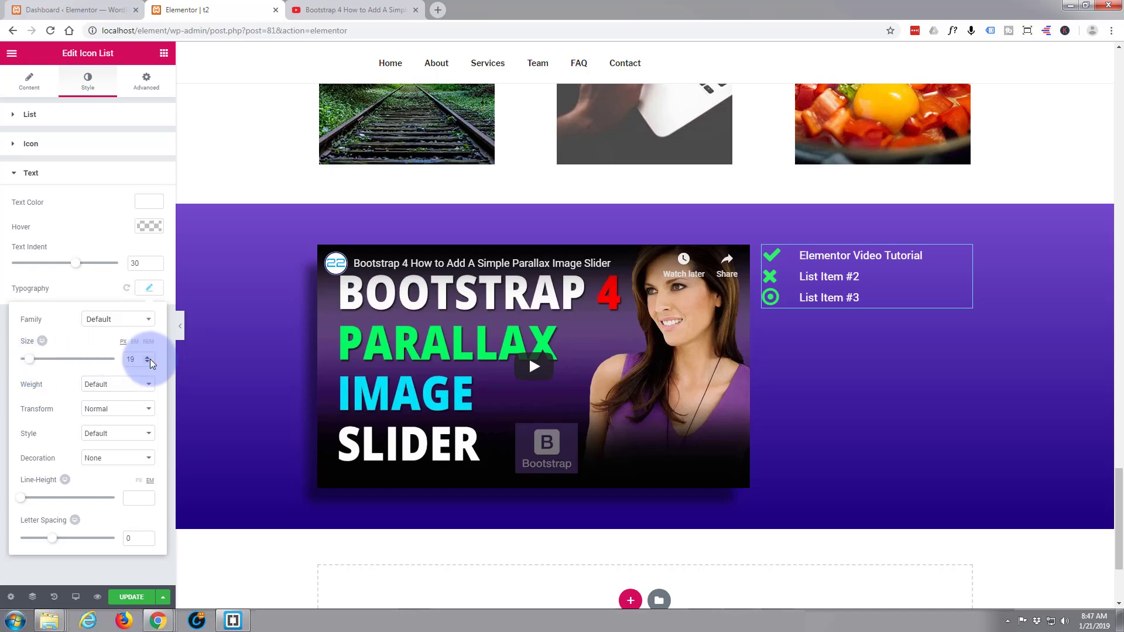
drag(143, 359, 117, 362)
text(20)
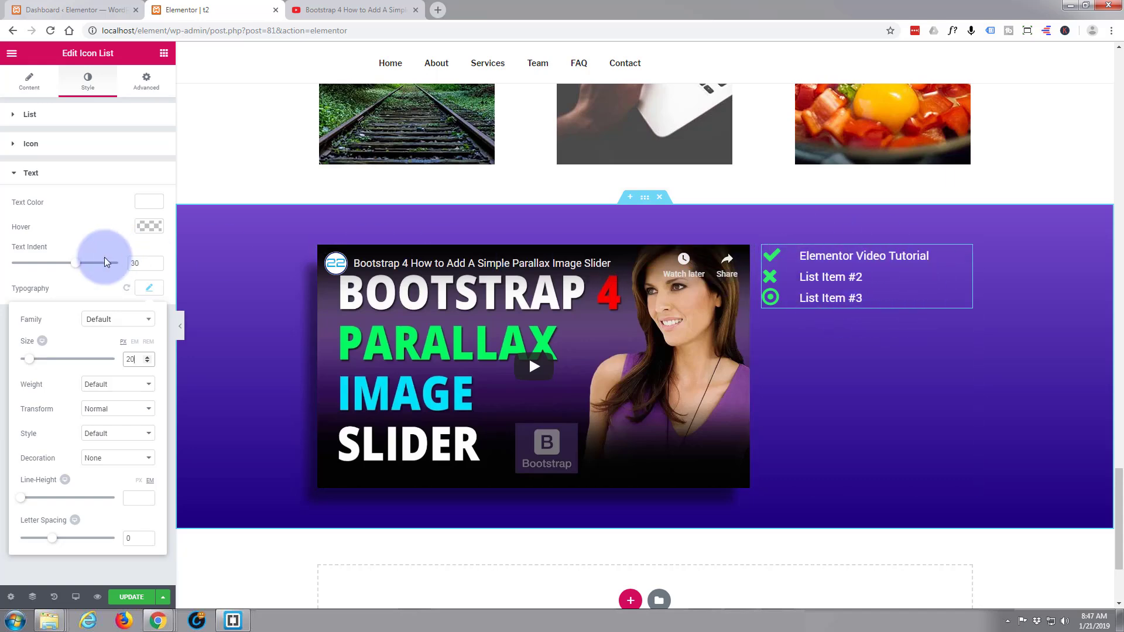
Change the text of the second icon list item to "Stream Your Own Video".
click(25, 85)
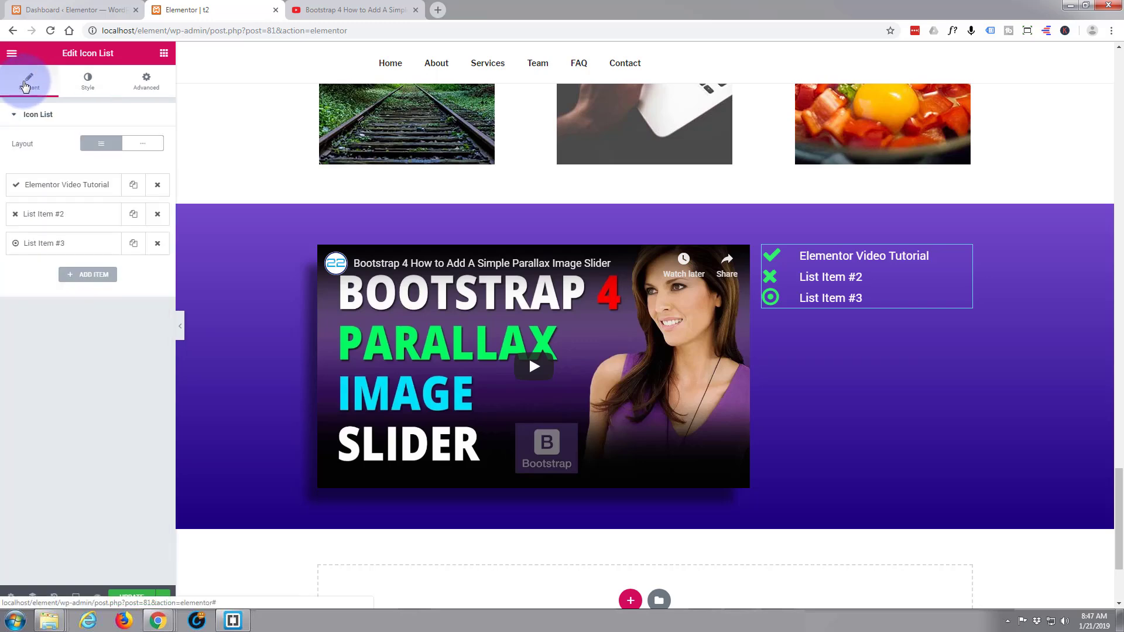
click(89, 220)
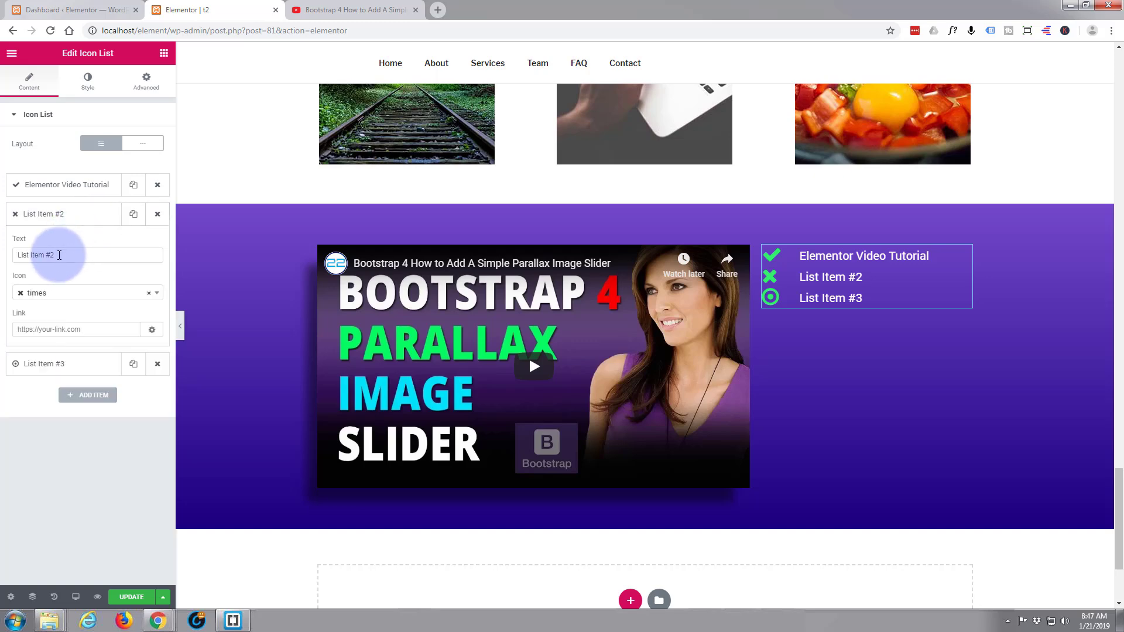
drag(70, 252, 0, 261)
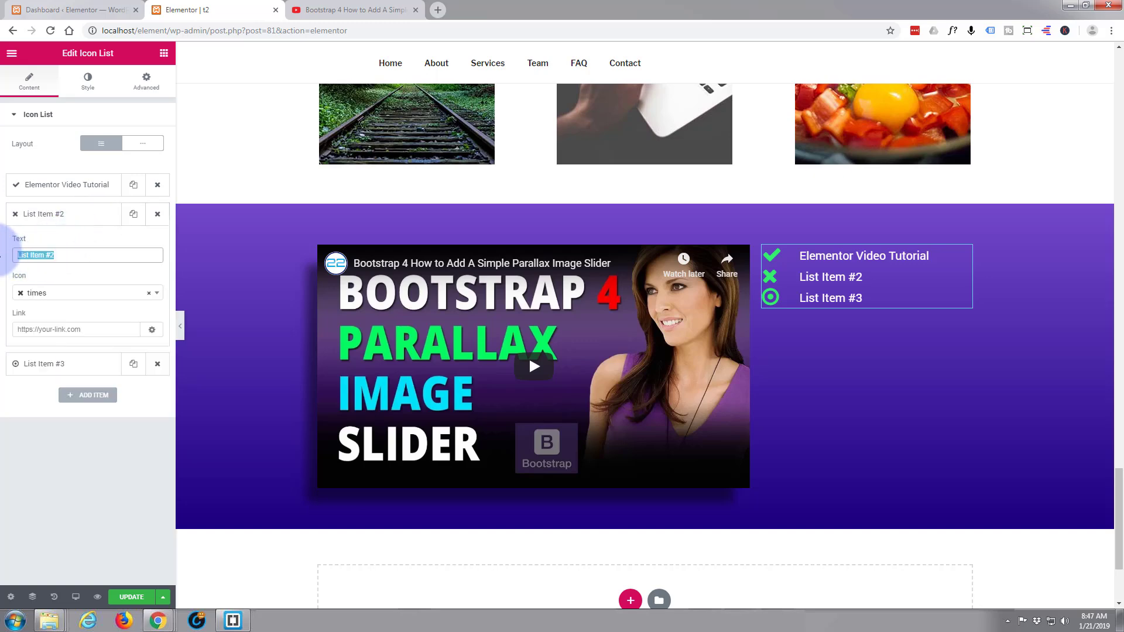
text(Stream )
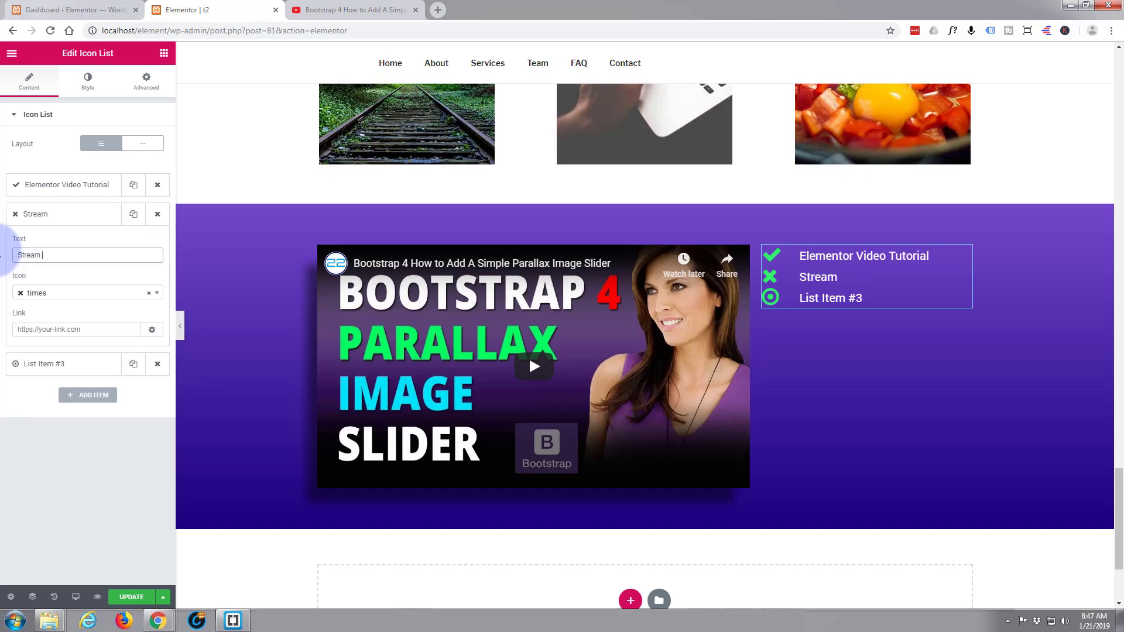
text(Your Own Video)
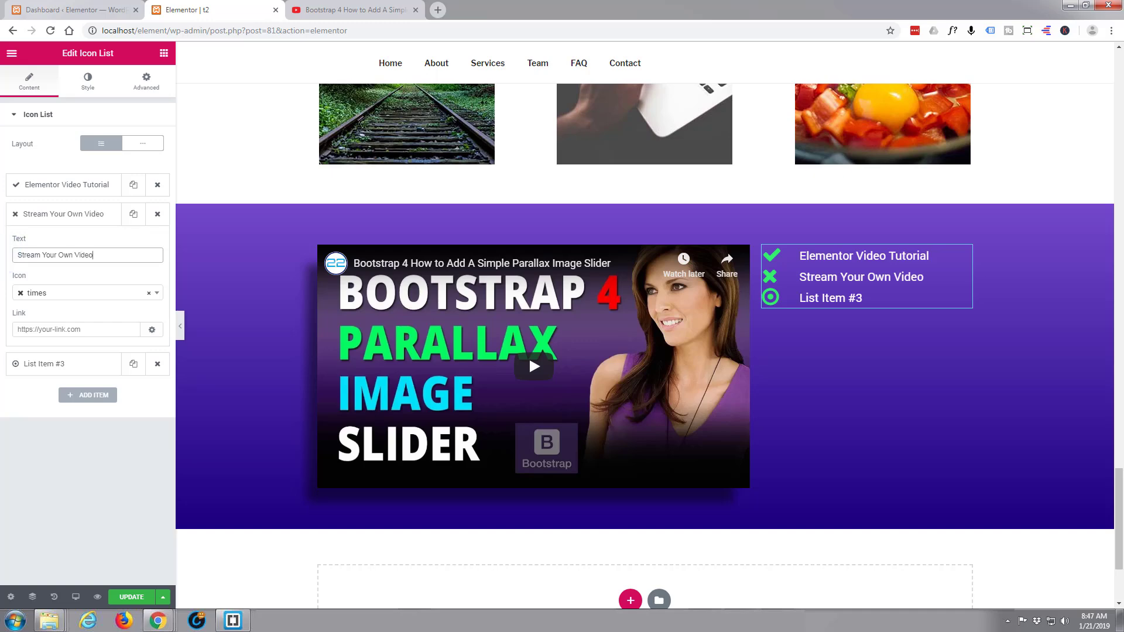
Give the Stream Your Own Video list item the play-circle-o icon and collapse its settings.
click(82, 293)
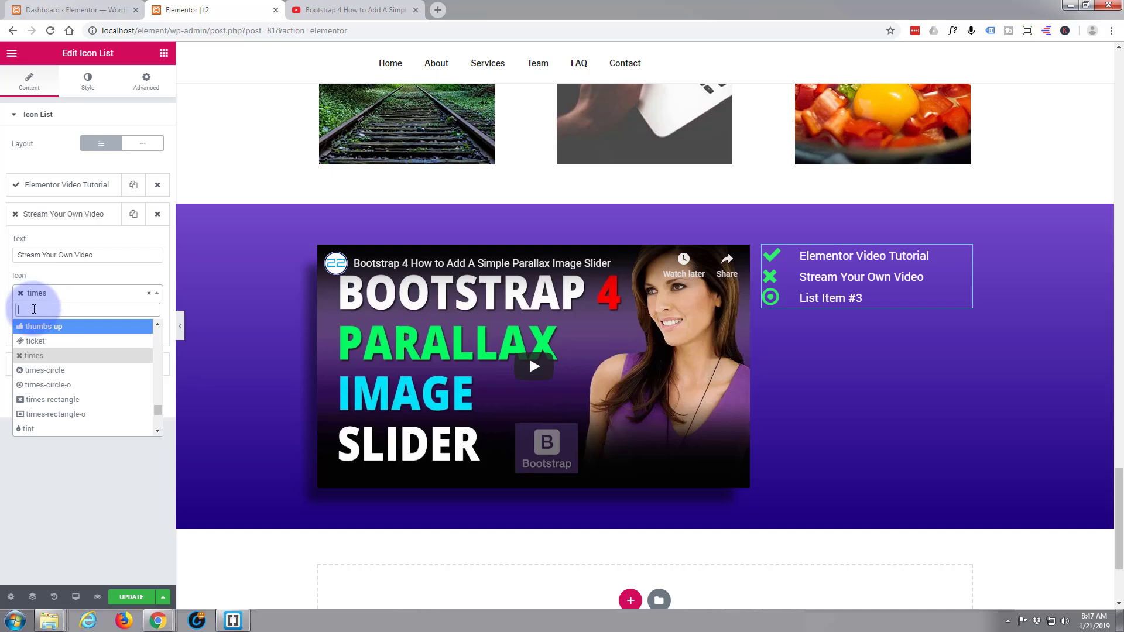
text(play)
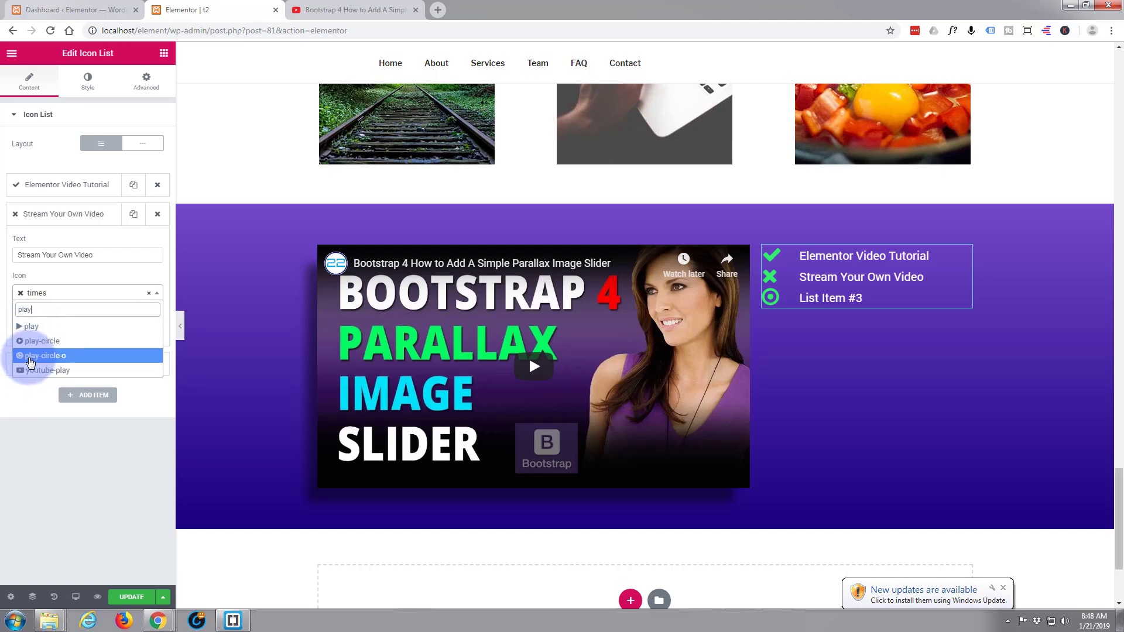
click(30, 356)
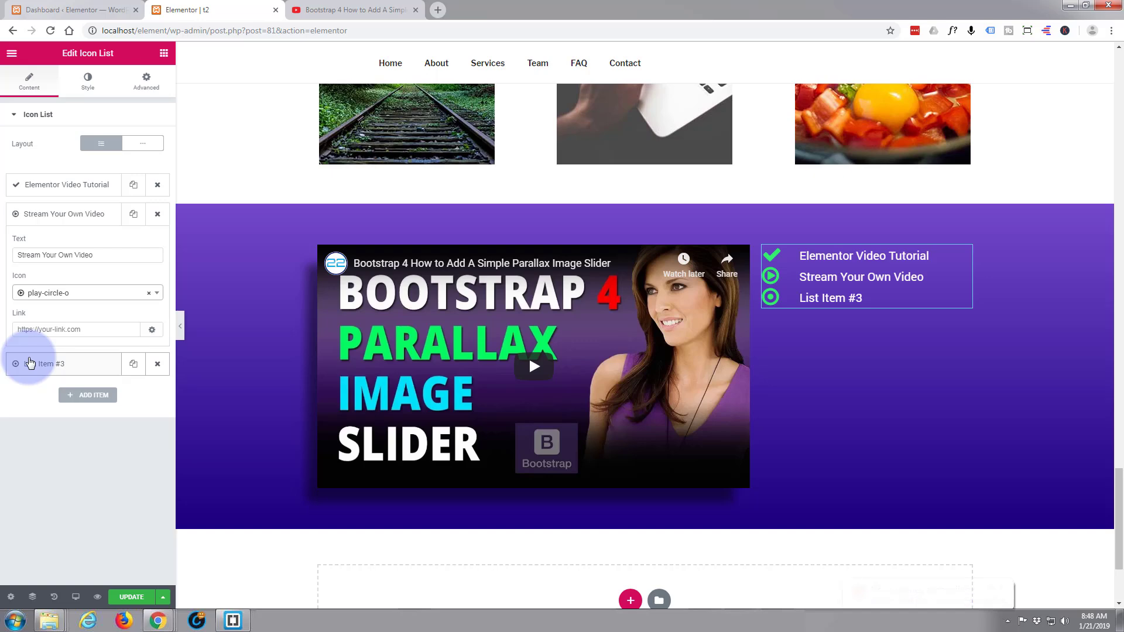
click(49, 220)
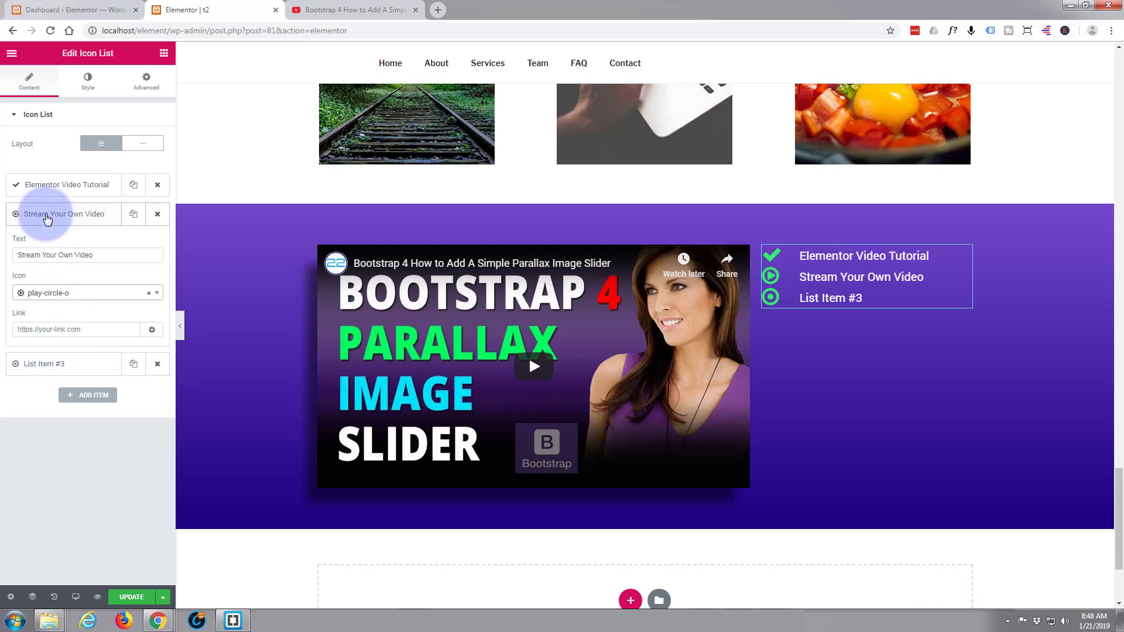
click(37, 213)
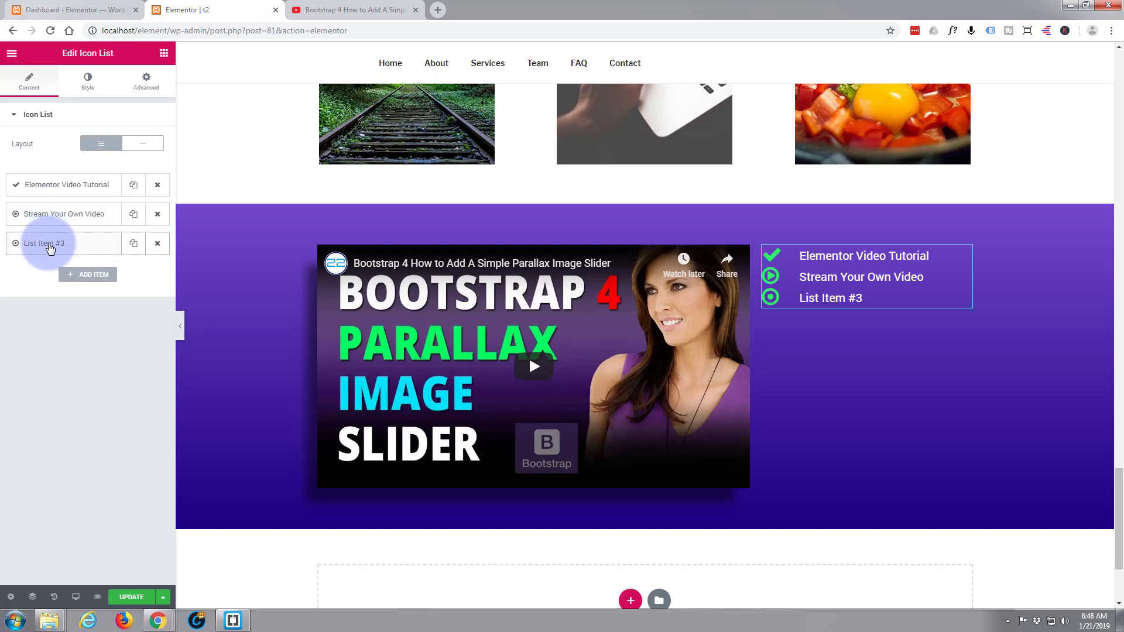
Change the third list item's text to "Embed From The Cloud" and its icon to cloud.
click(49, 245)
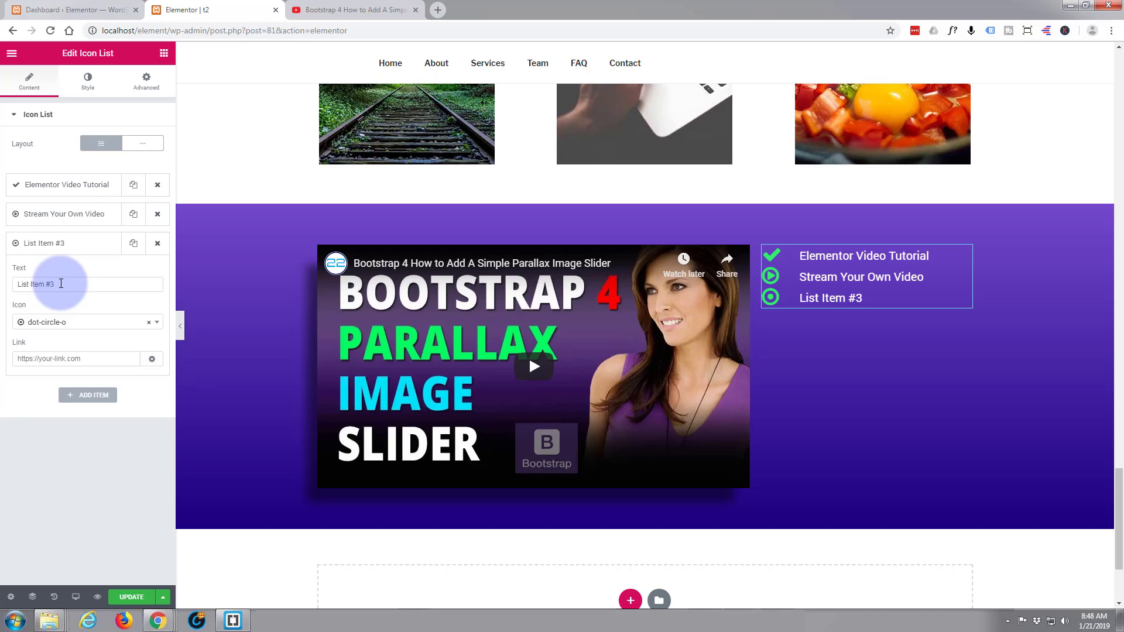
drag(60, 284, 6, 280)
text(E)
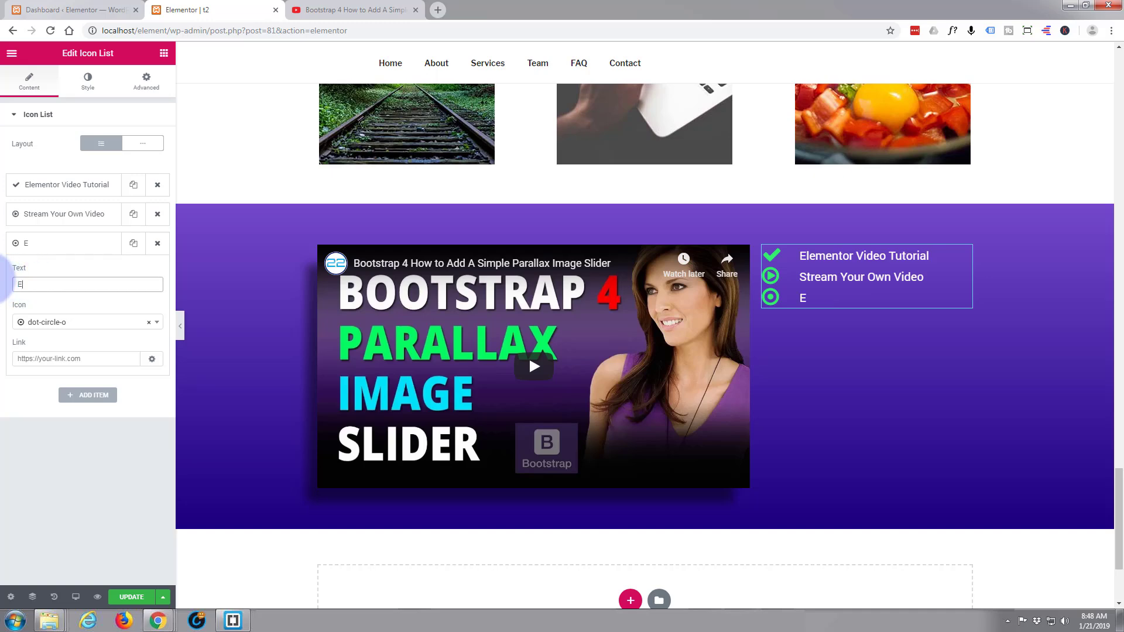
text(mbed From The Cloud)
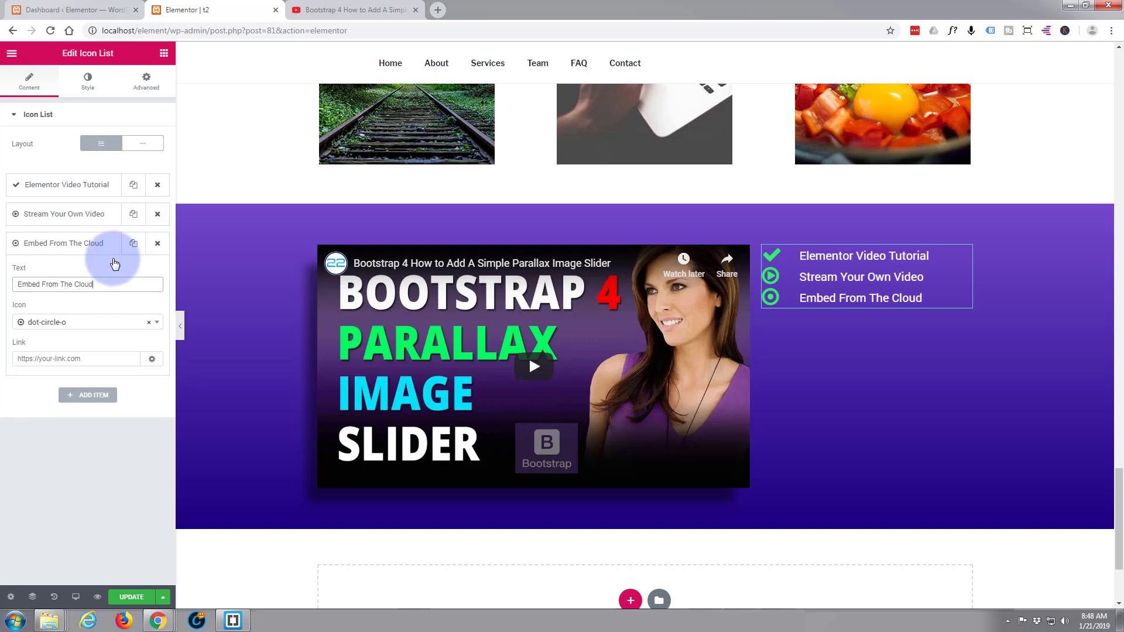
click(94, 327)
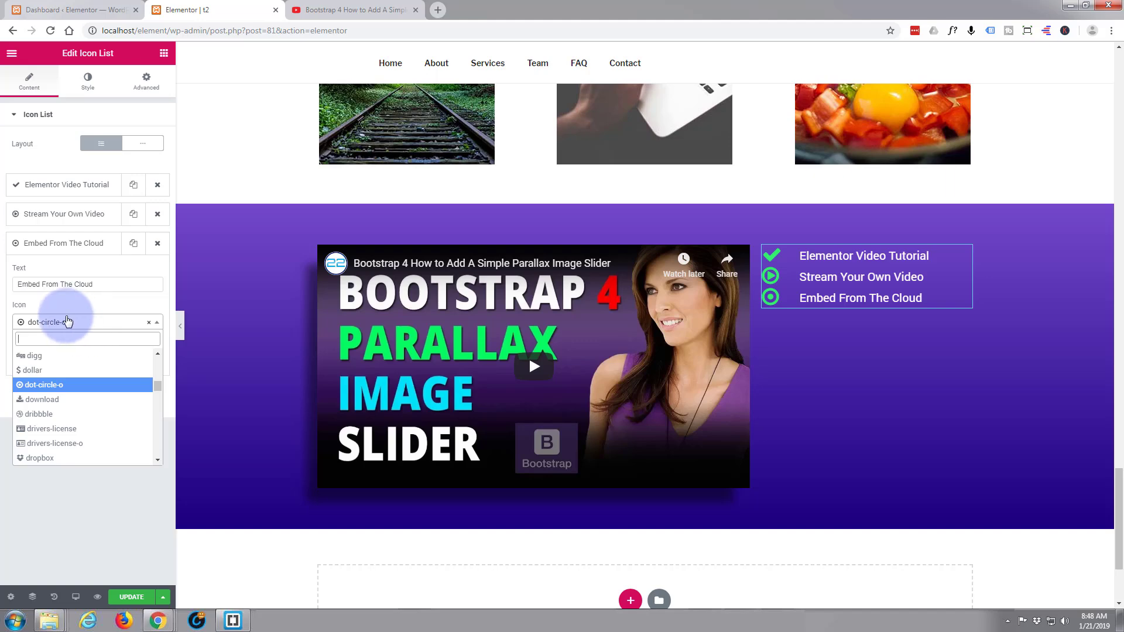
text(cloud)
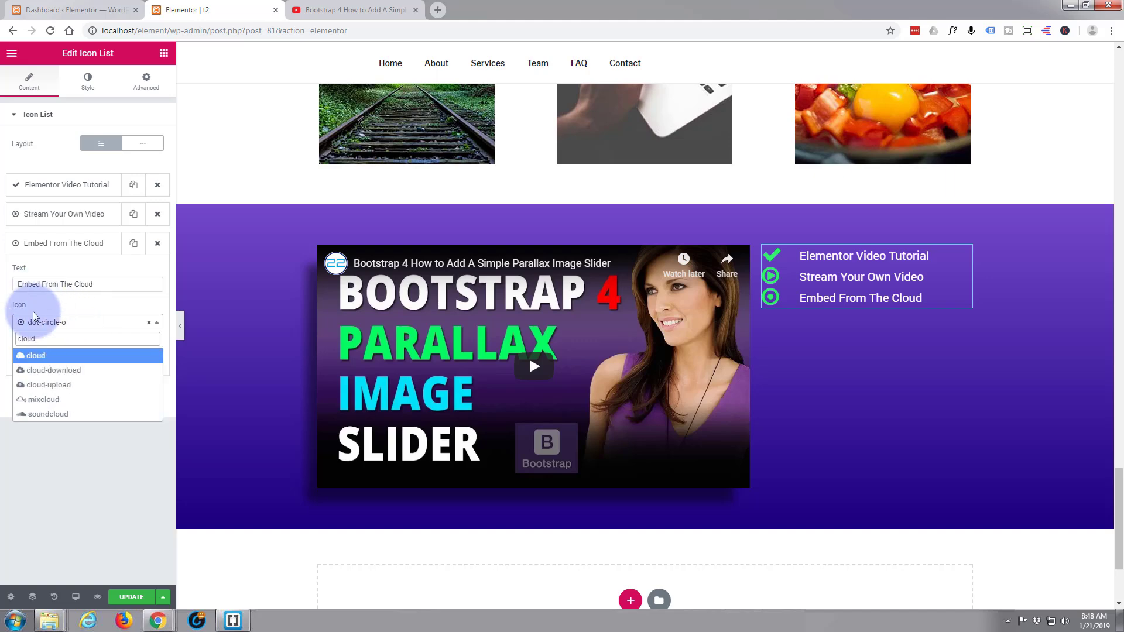
click(39, 359)
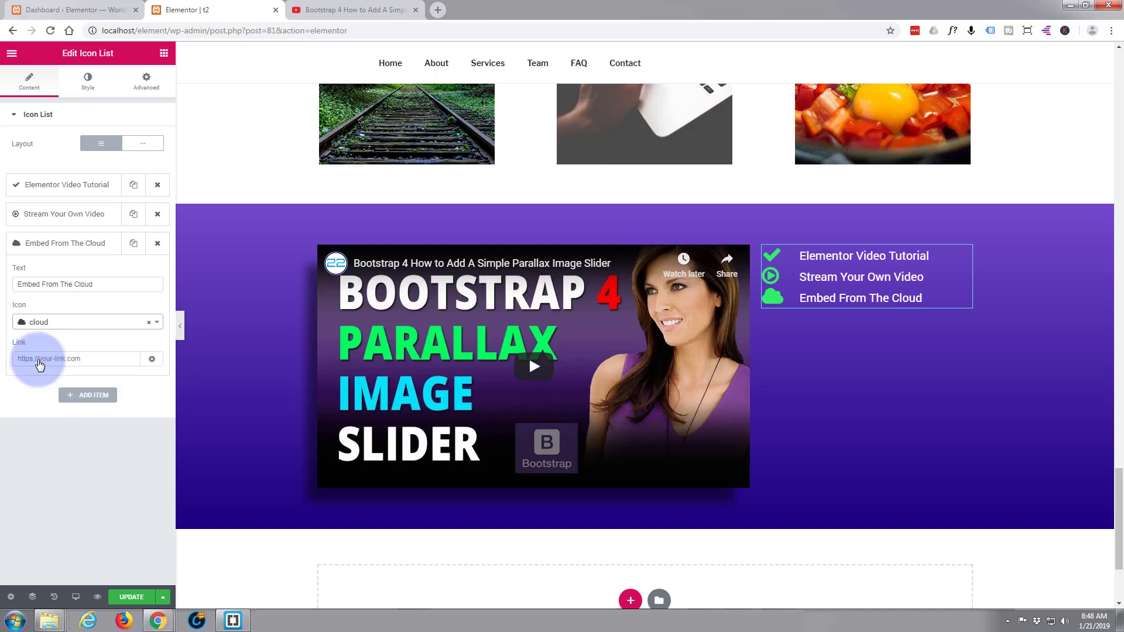
Set the icon list's padding to 30 px on all four sides.
click(145, 86)
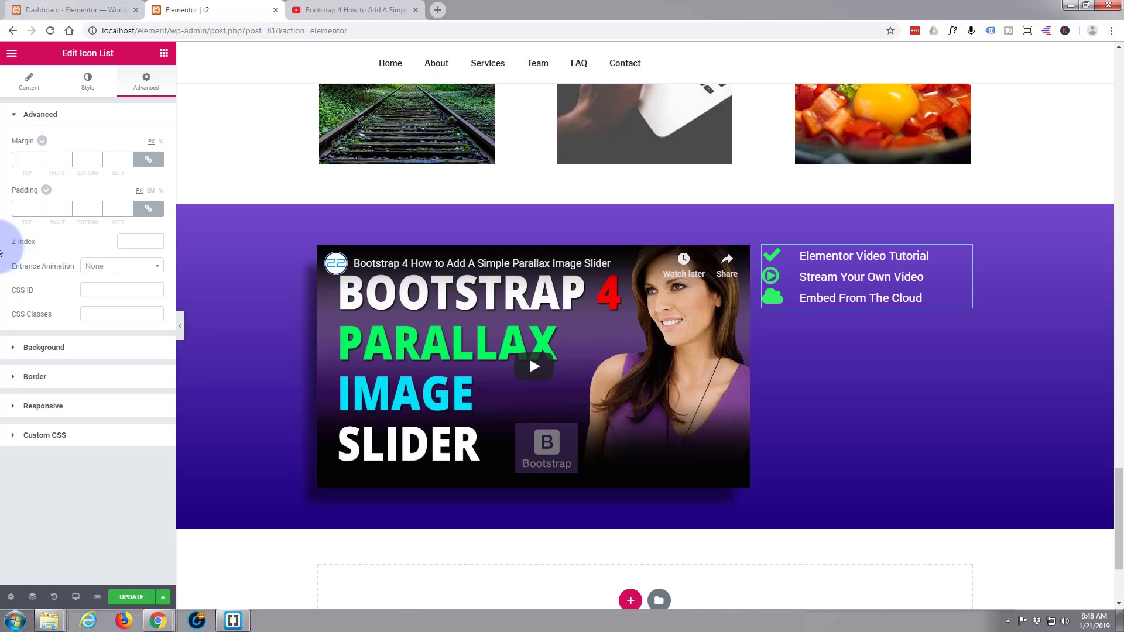
click(19, 207)
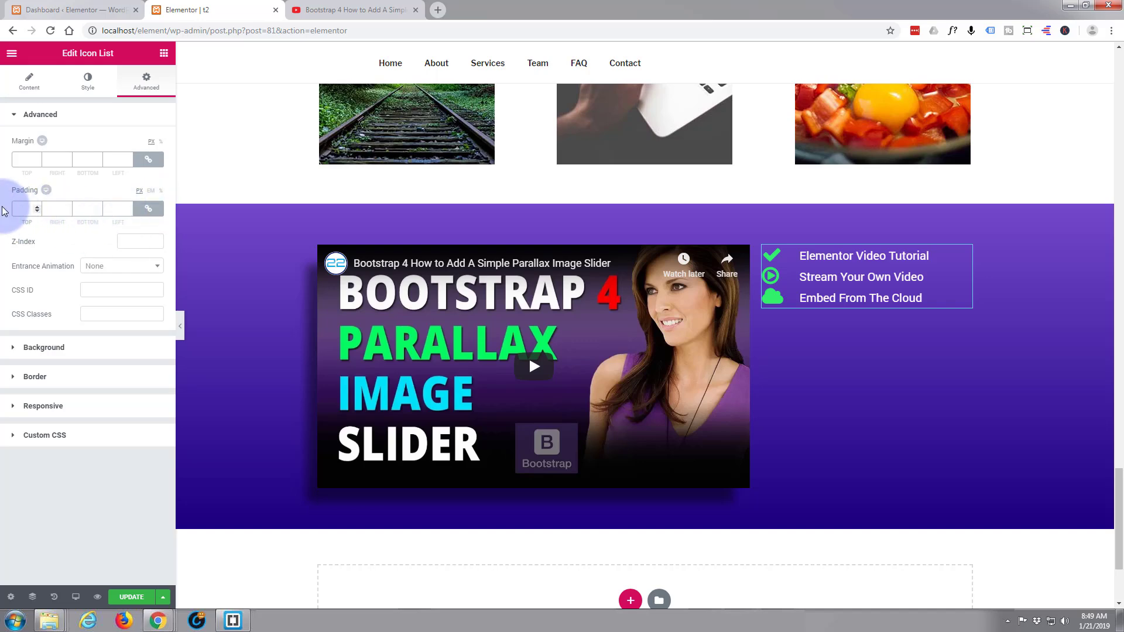
text(30)
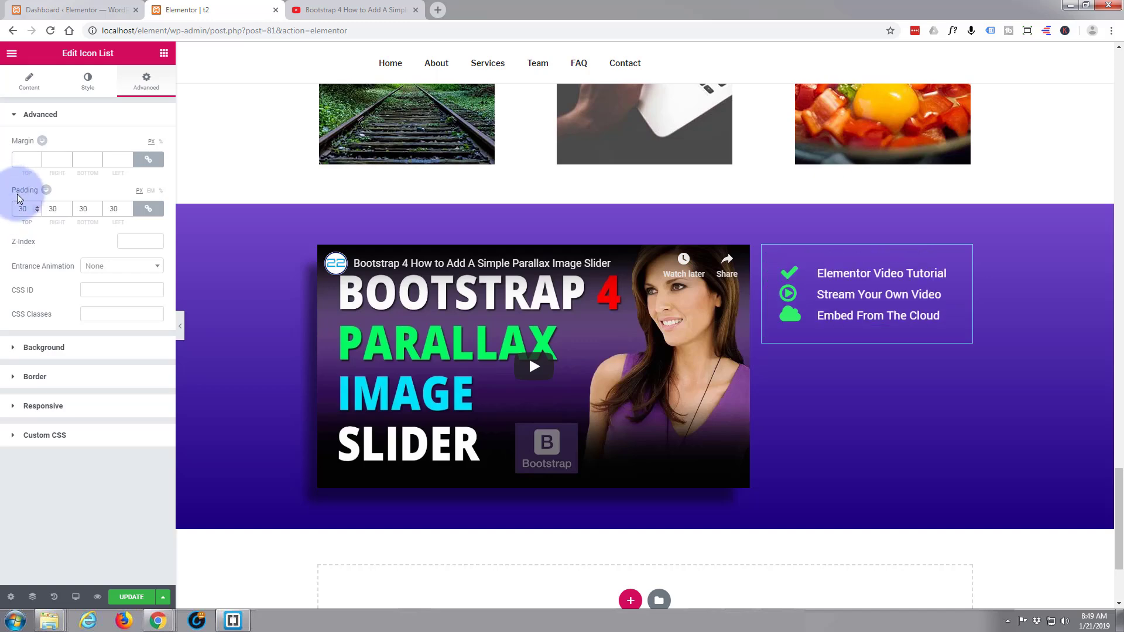
Give the icon list a solid white (#ffffff) border with a width of 1 on all sides.
click(75, 386)
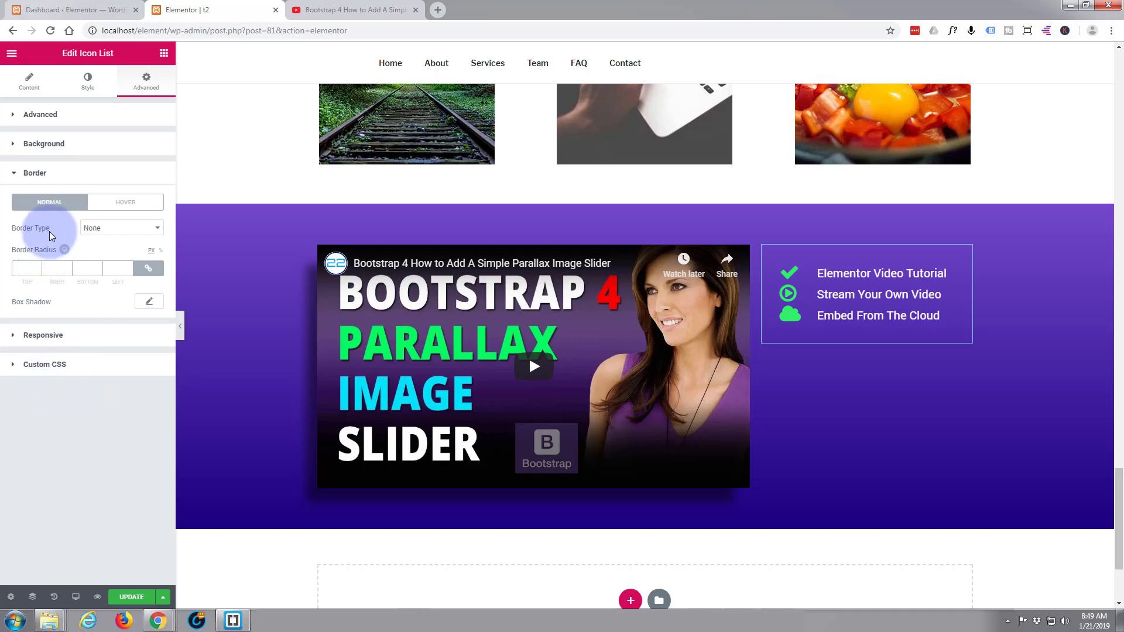
click(157, 232)
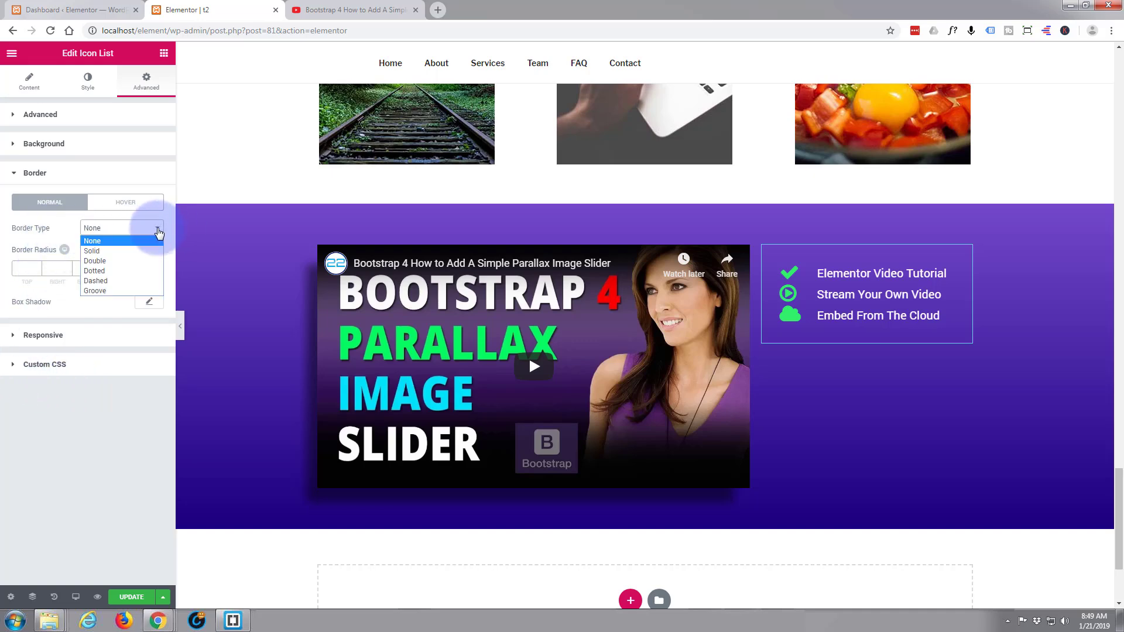
click(132, 248)
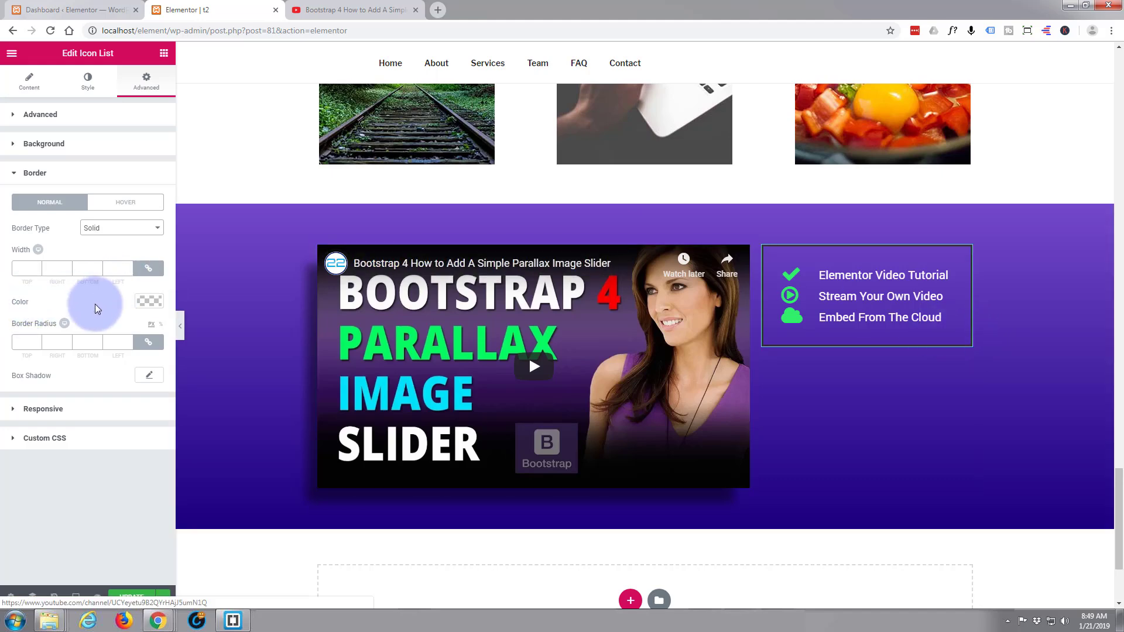
click(141, 301)
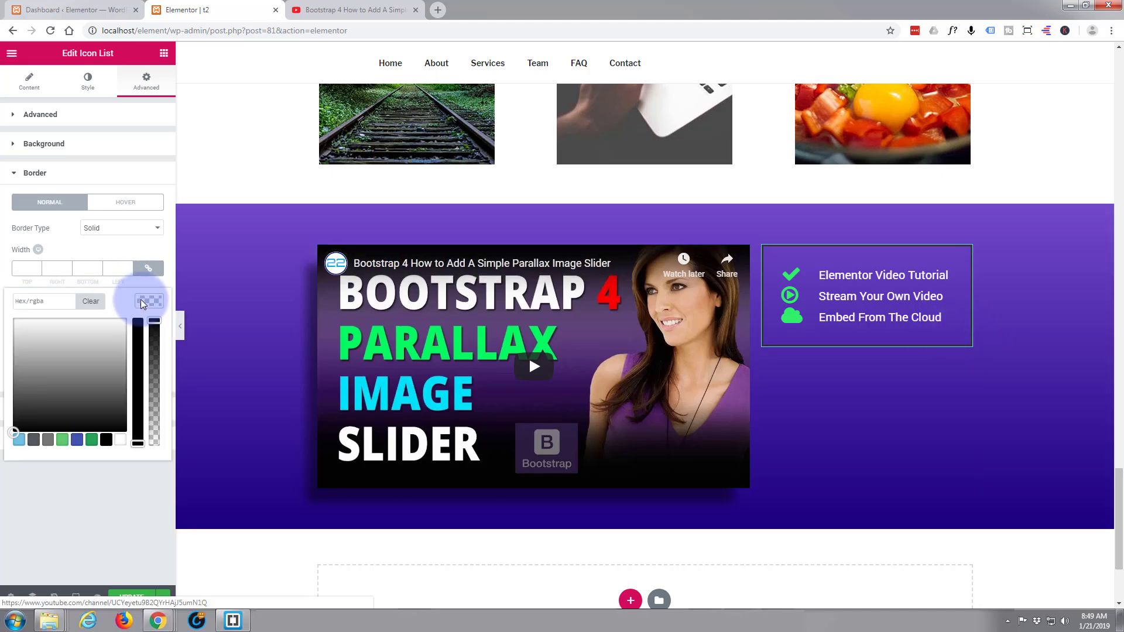
click(121, 440)
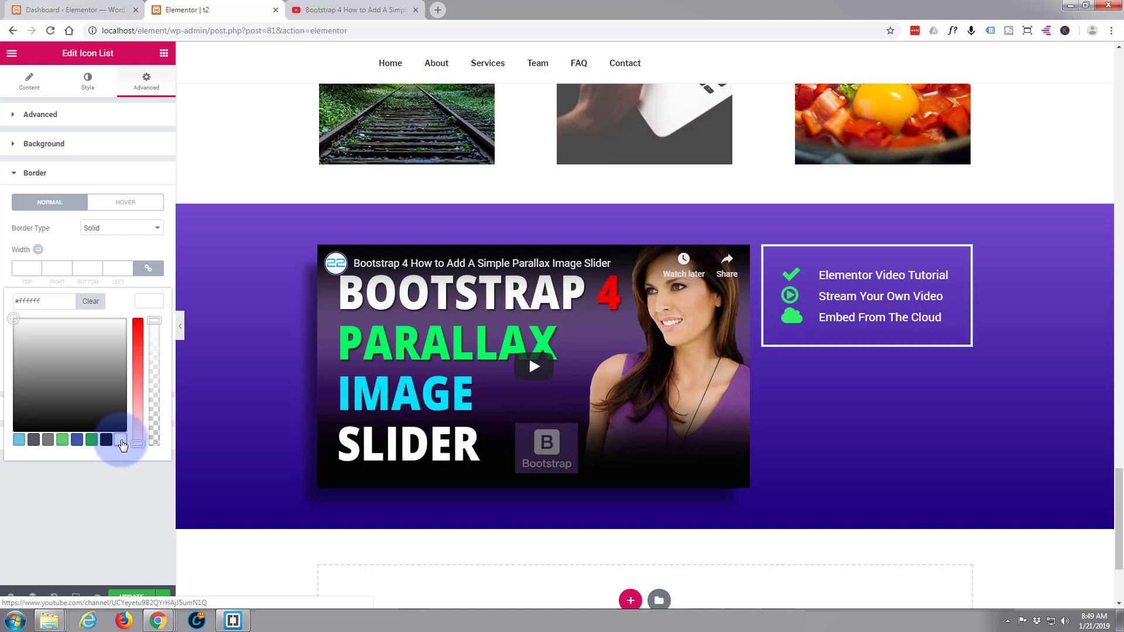
click(150, 301)
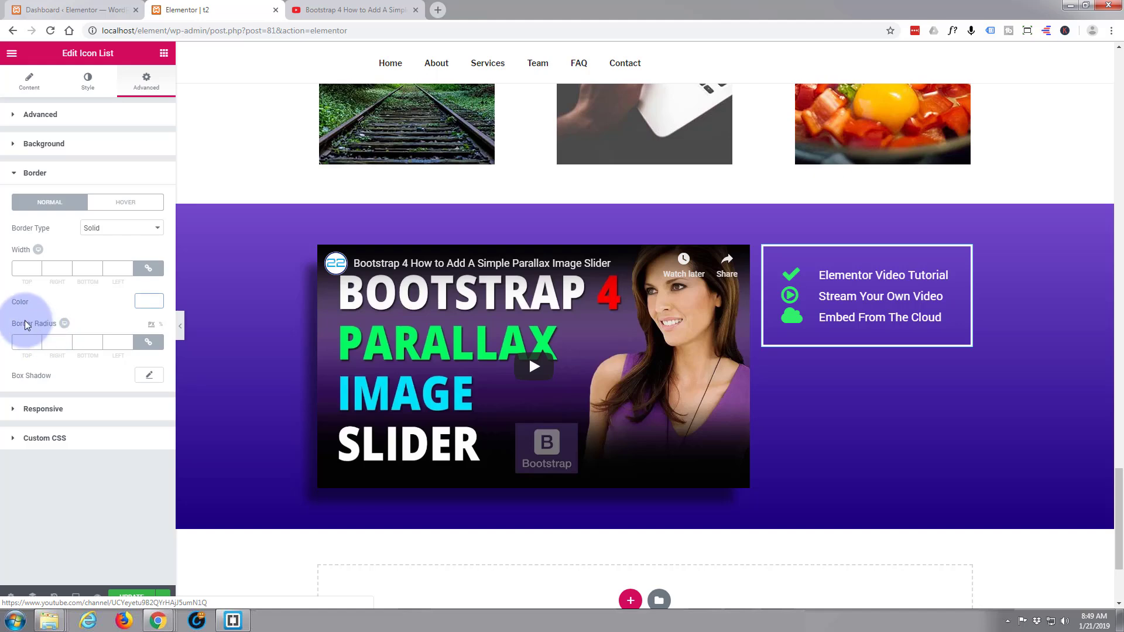
click(27, 268)
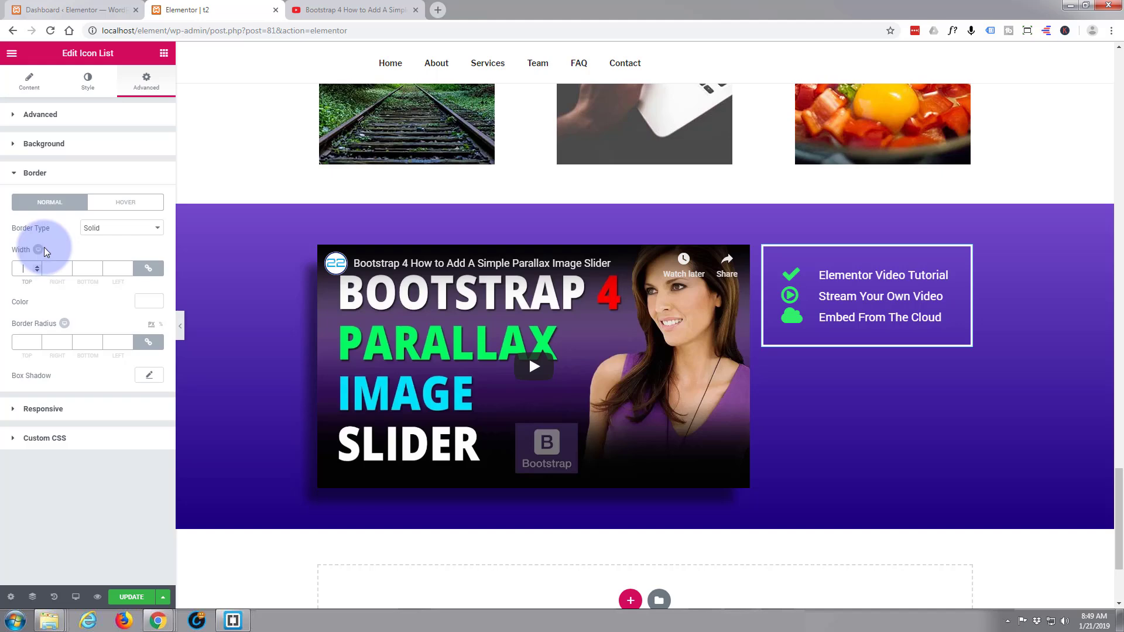
text(1)
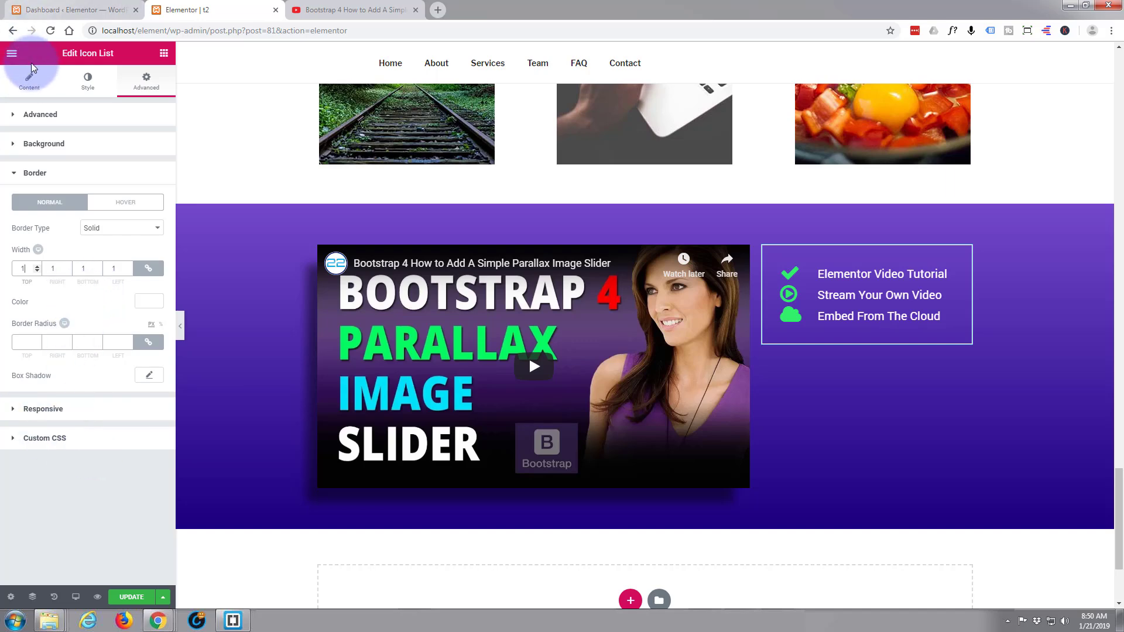
Increase the space between the icon list's items to 20.
click(26, 85)
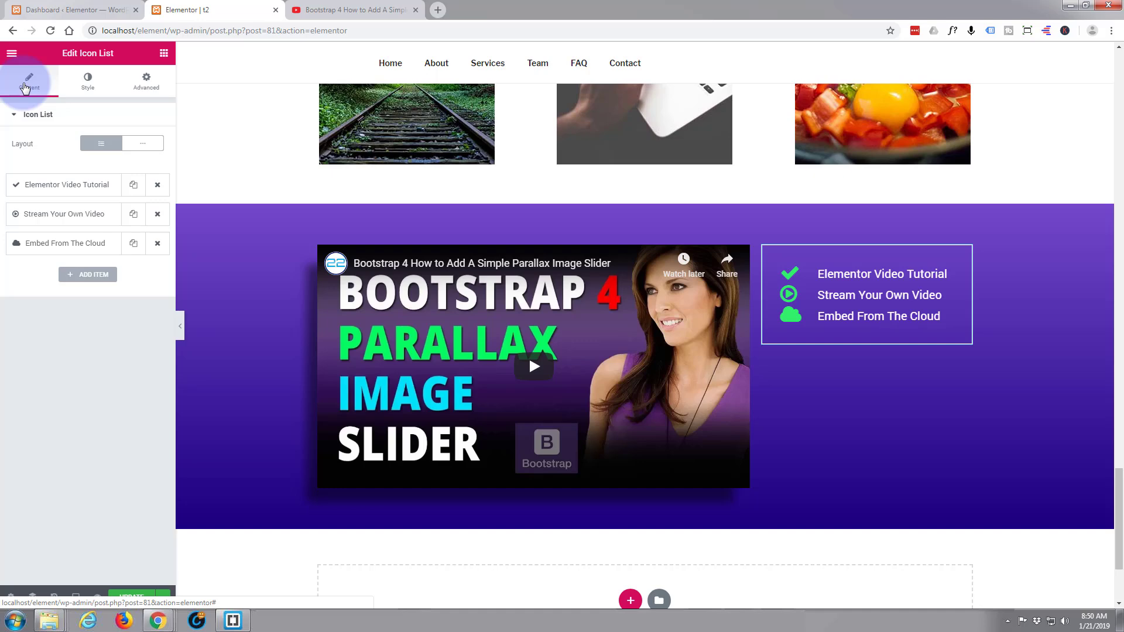
click(84, 191)
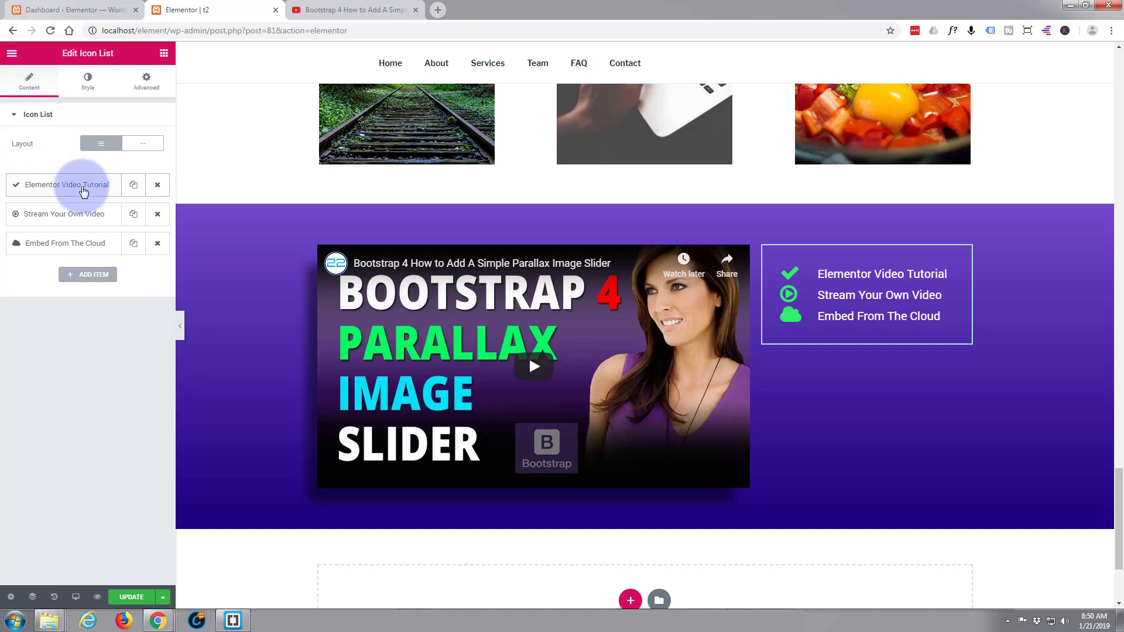
click(84, 190)
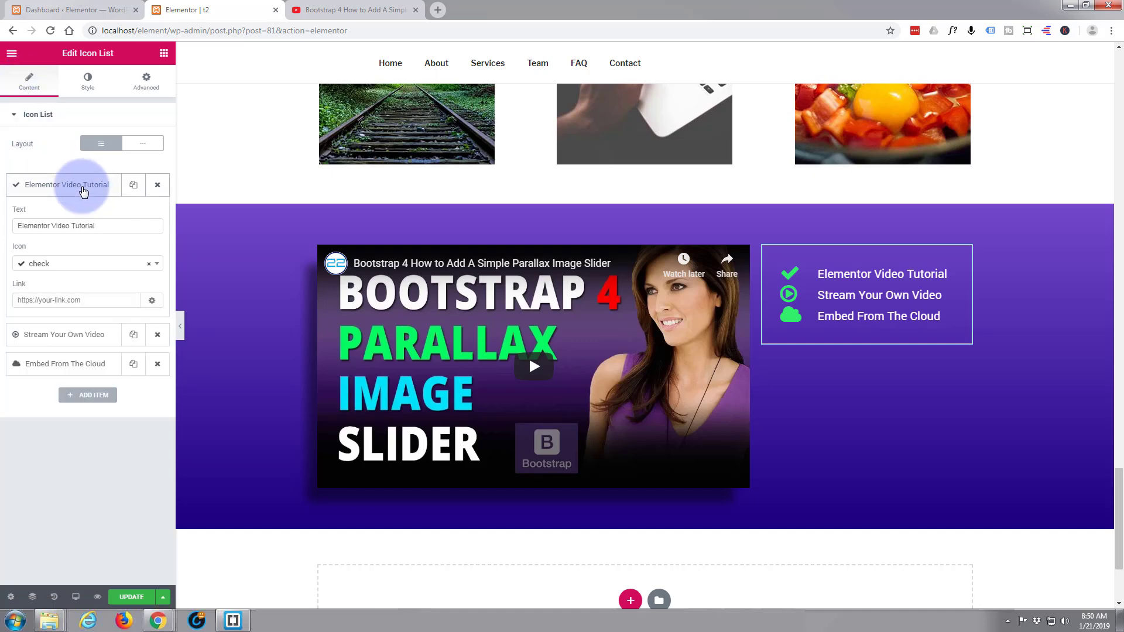
click(87, 80)
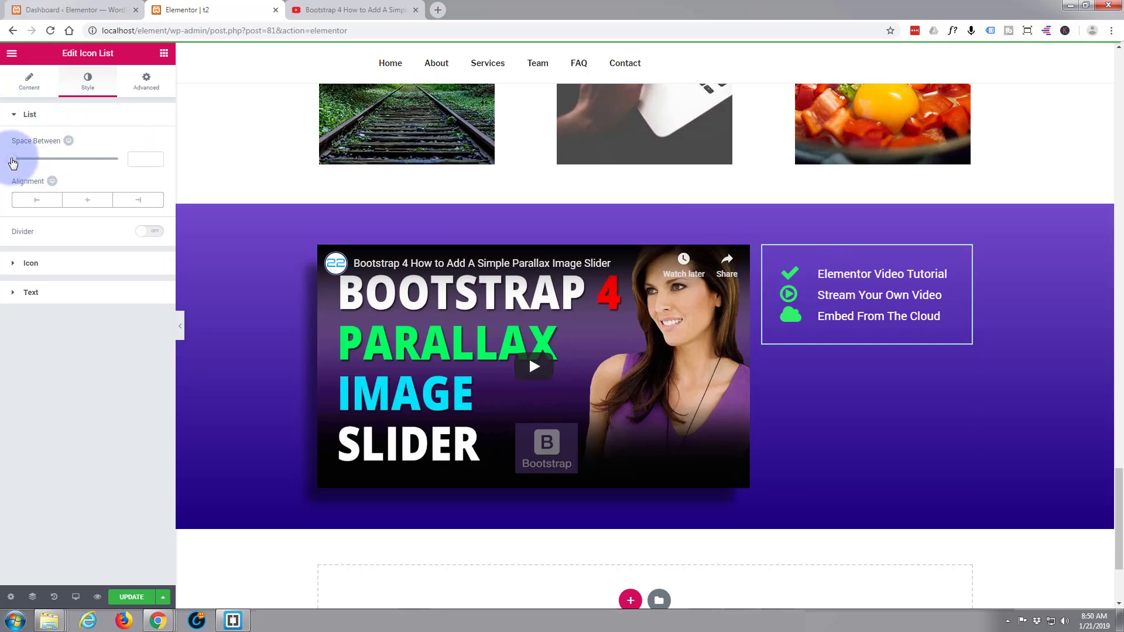
drag(12, 161, 55, 168)
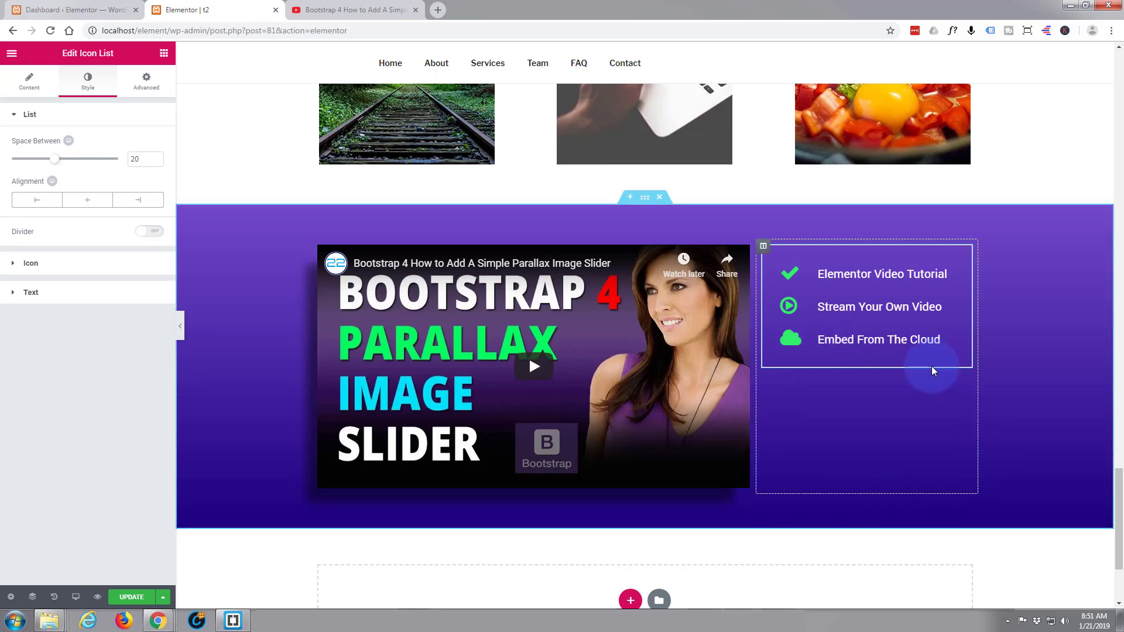
Add a fourth item to the icon list with the text "Build Your Own Website".
click(30, 82)
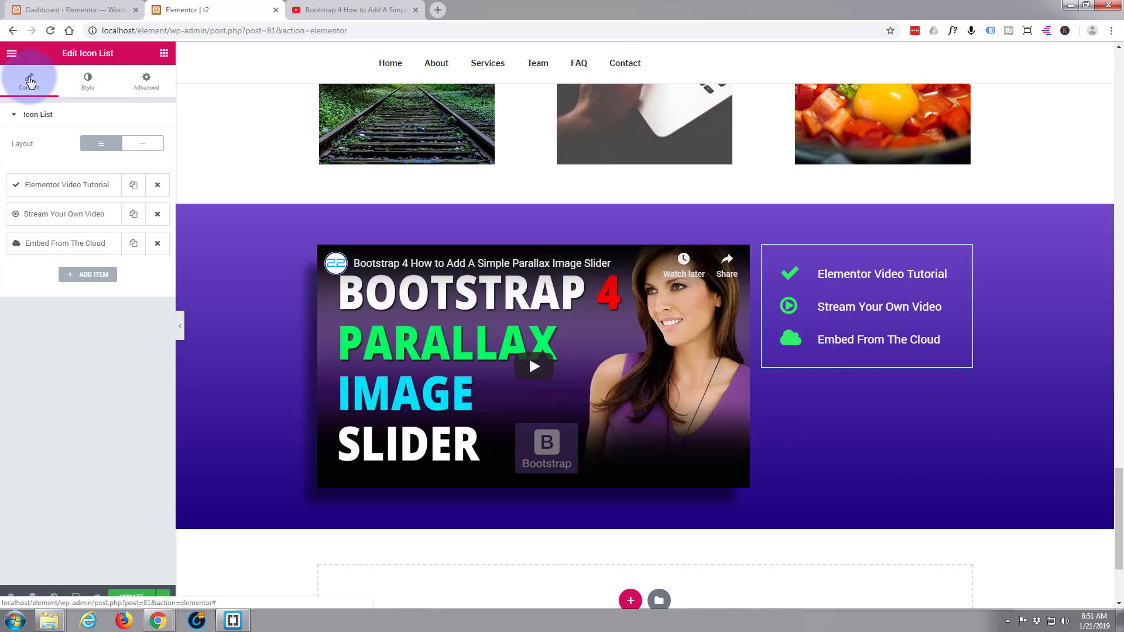
click(87, 275)
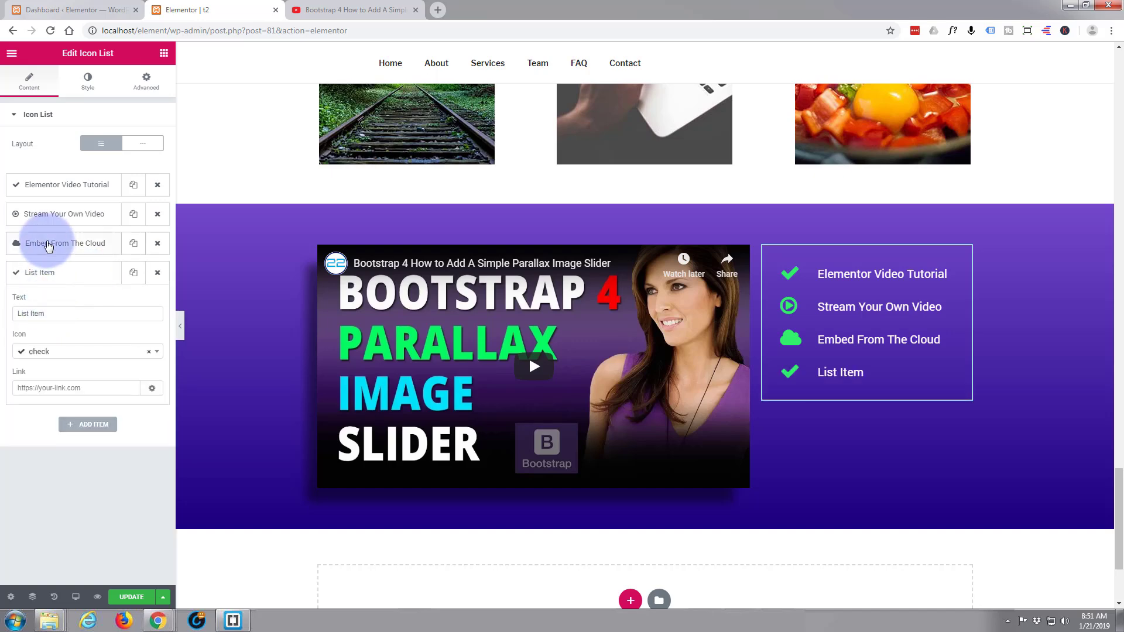
drag(45, 314, 0, 316)
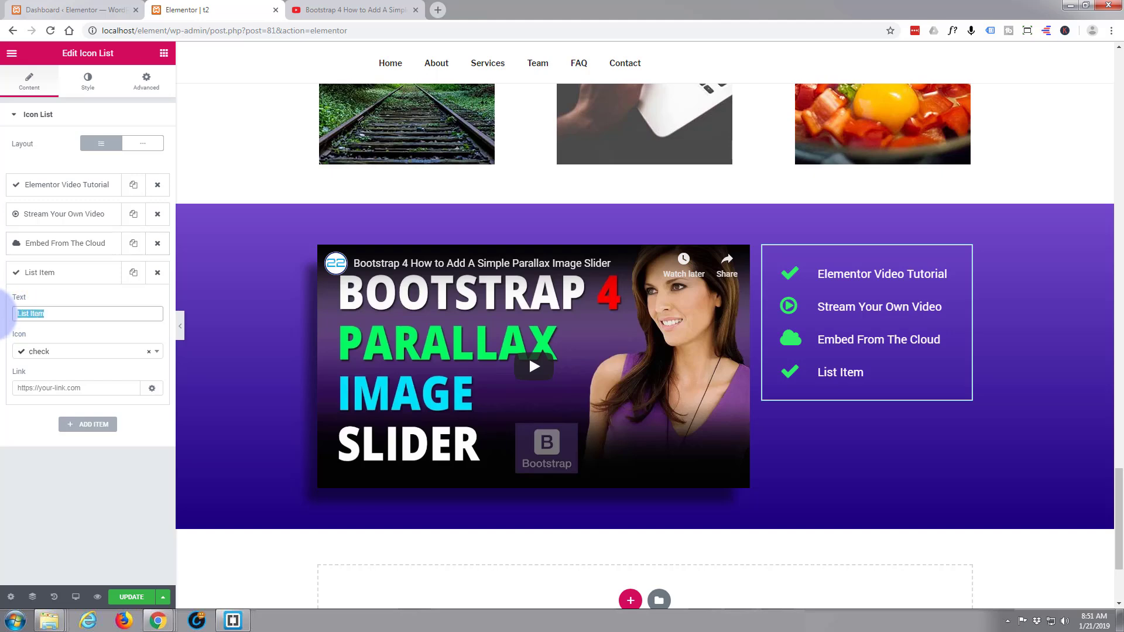
text(Build Y)
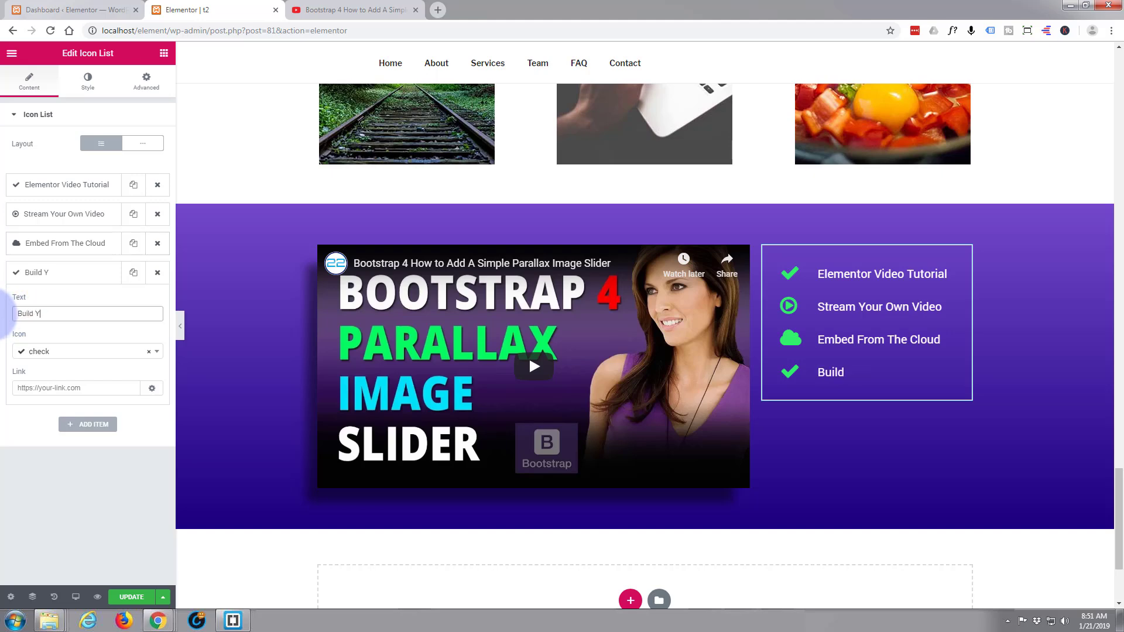
text(our Own )
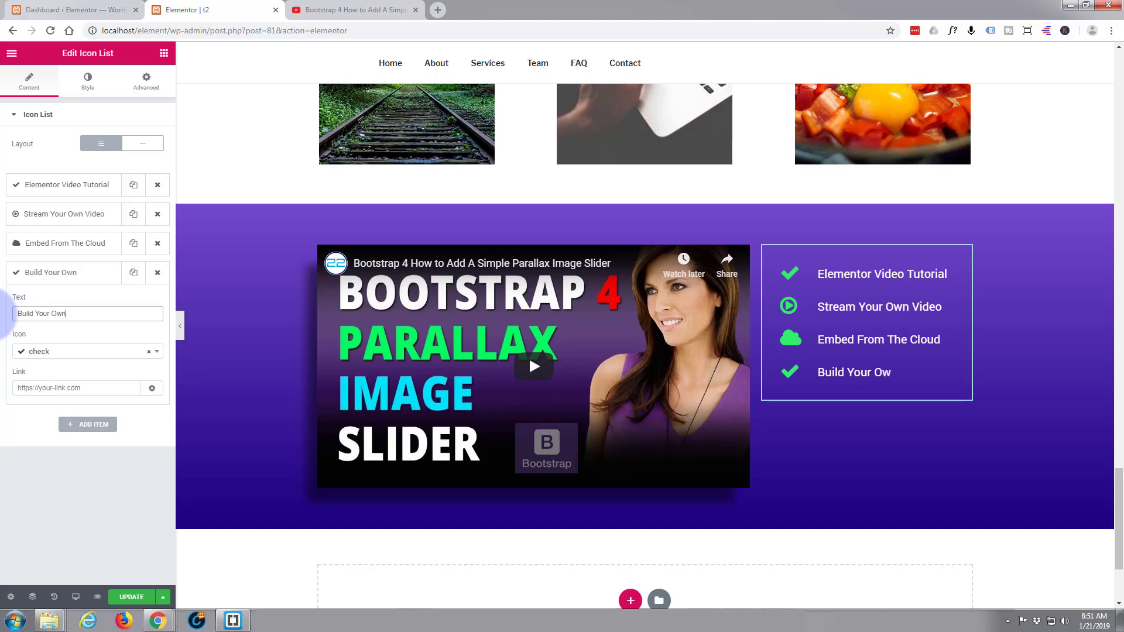
text(Website)
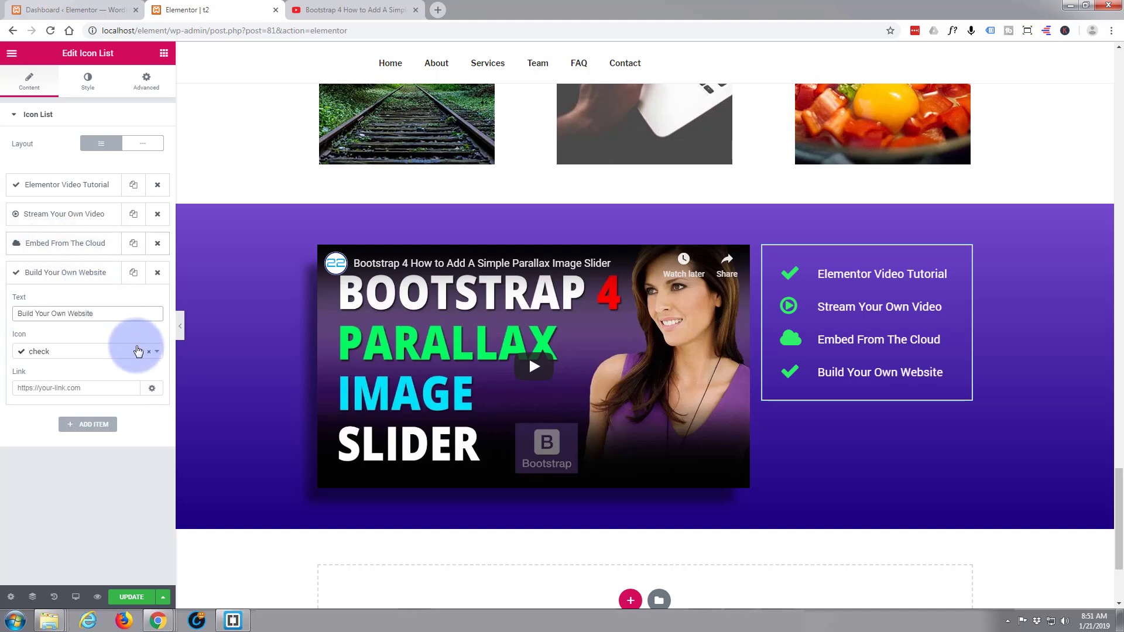
Change the "Build Your Own Website" item's icon to chevron-right.
click(157, 354)
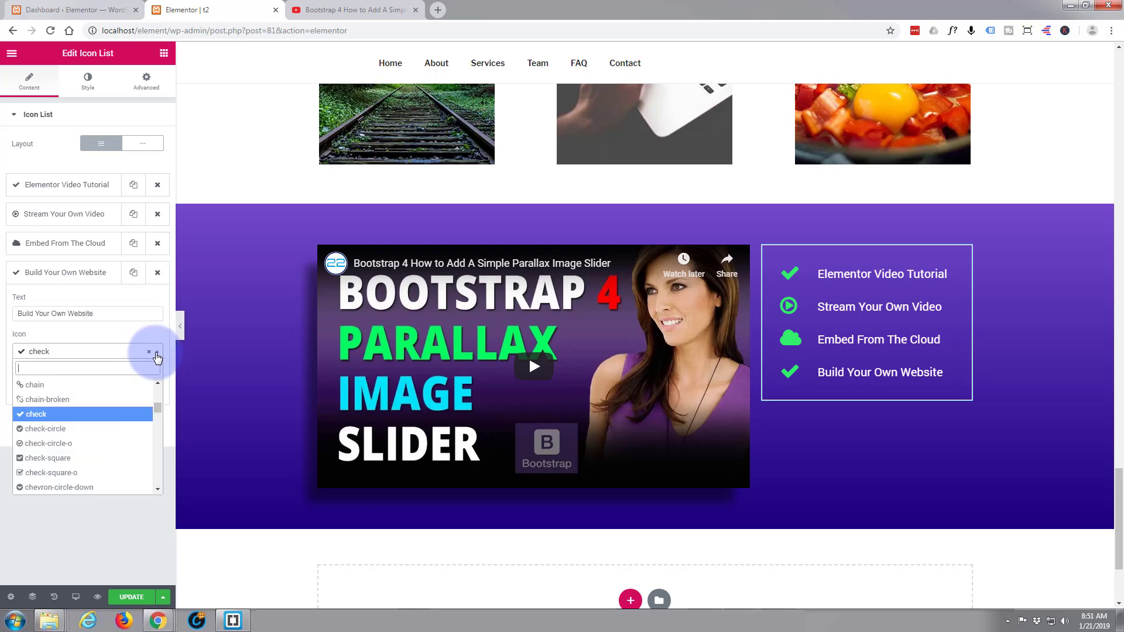
scroll(98, 408, down, 4)
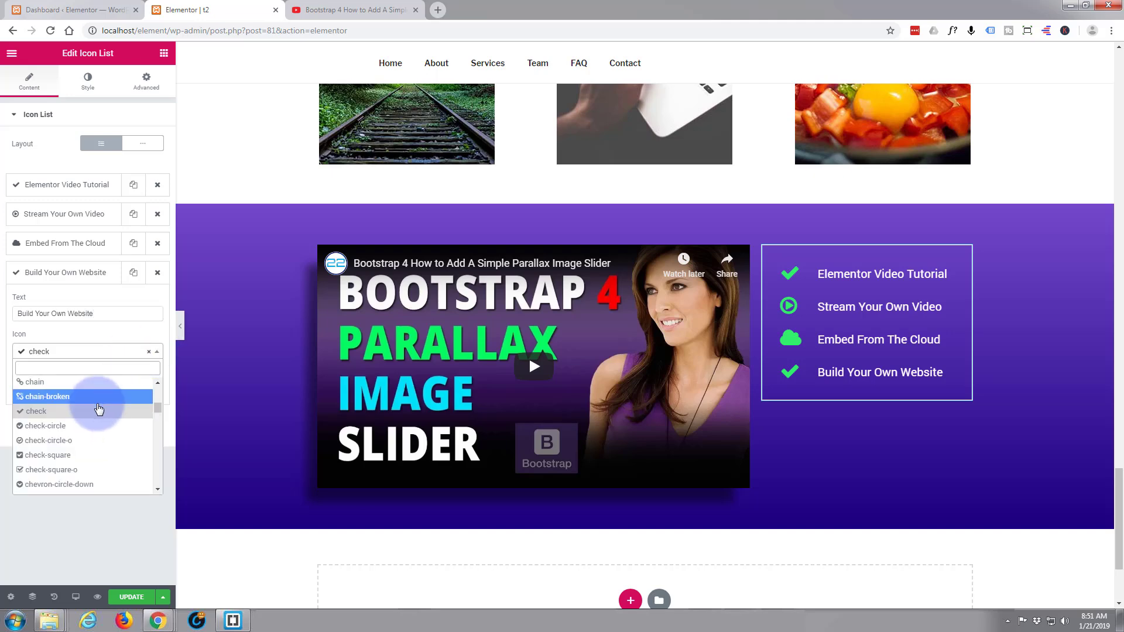
scroll(98, 409, down, 1)
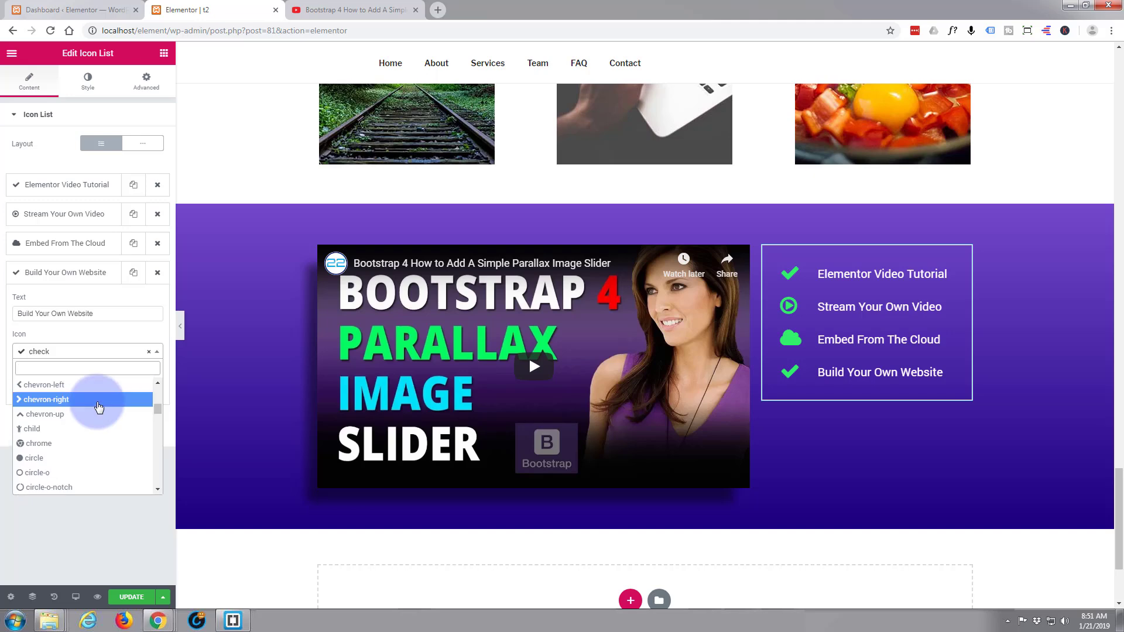
click(43, 400)
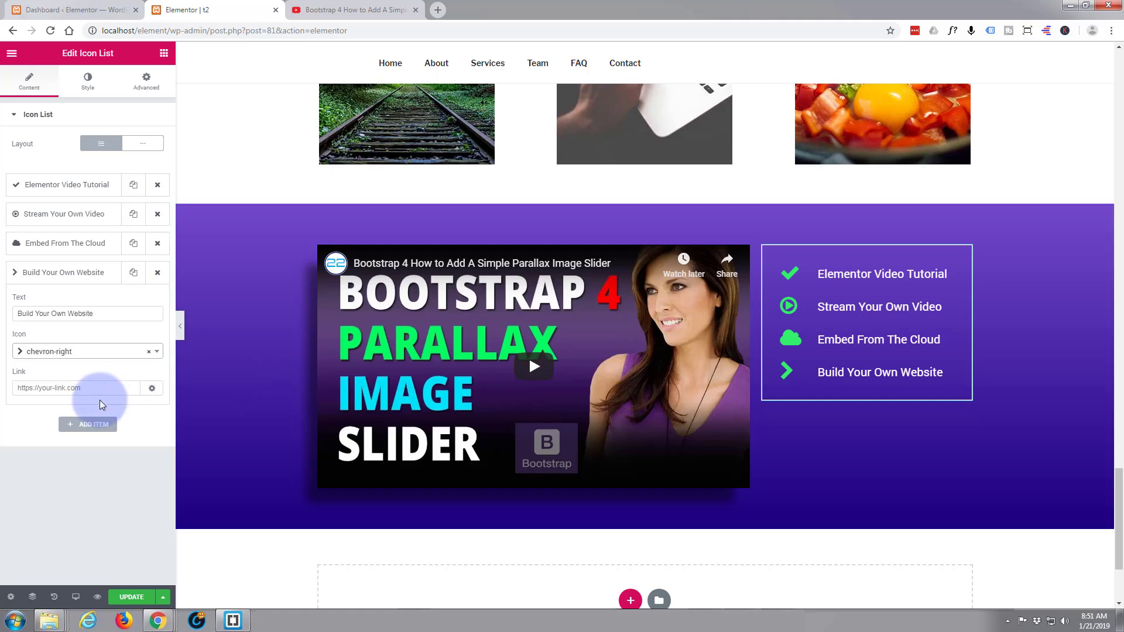
Add a fifth item to the icon list with the text "Share Your New Ideas" and the share-alt icon.
click(94, 425)
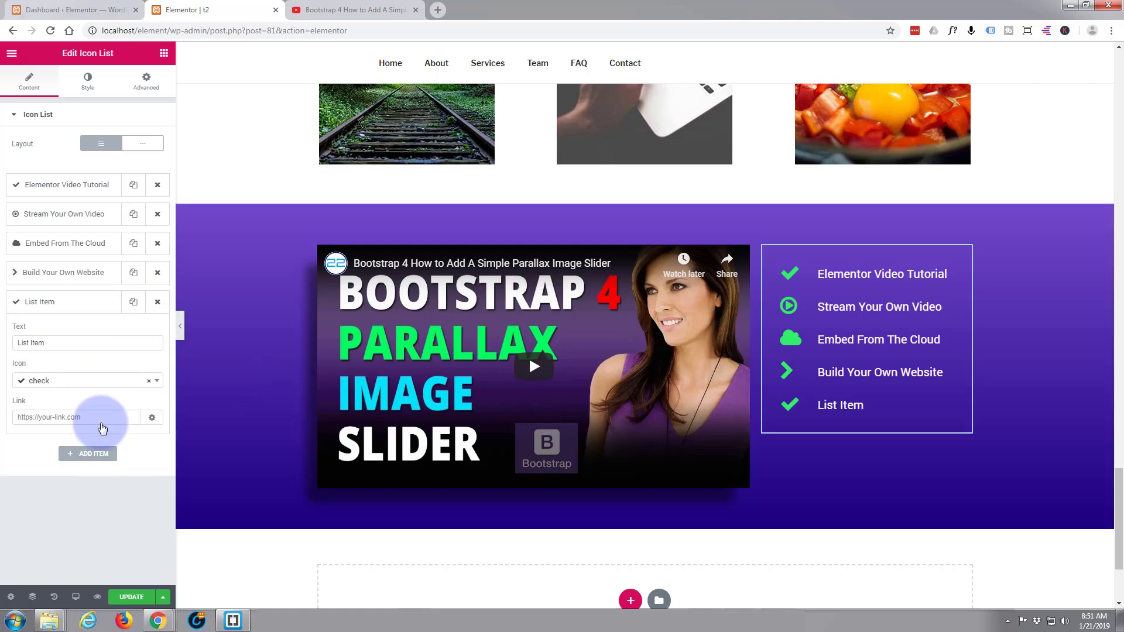
drag(50, 342, 2, 345)
text(Sha)
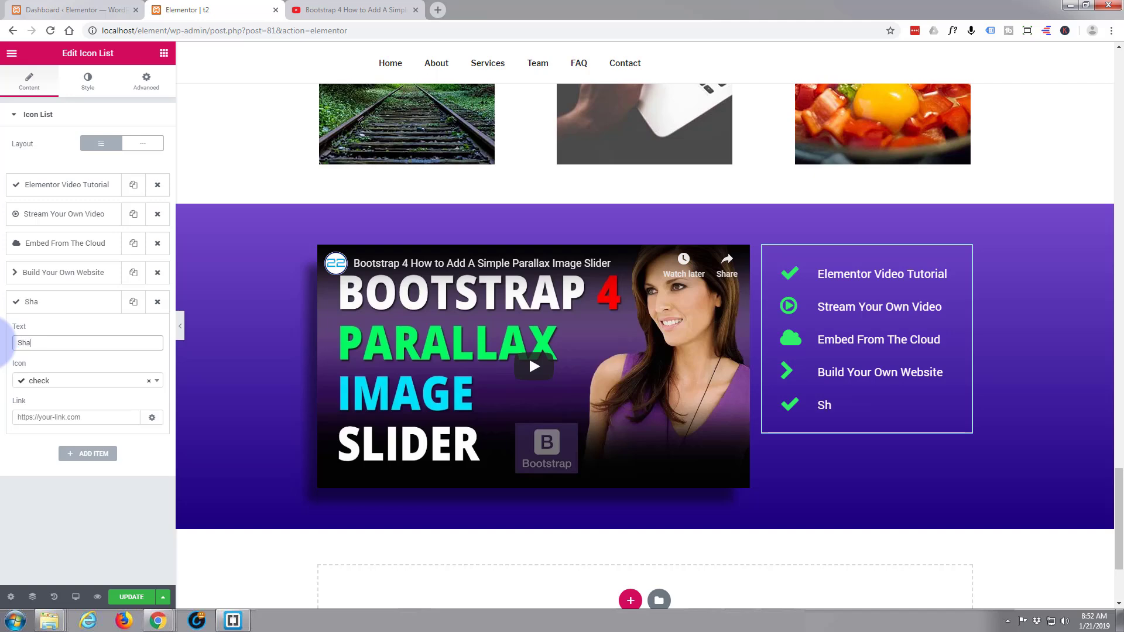
text(re Your New Ideas)
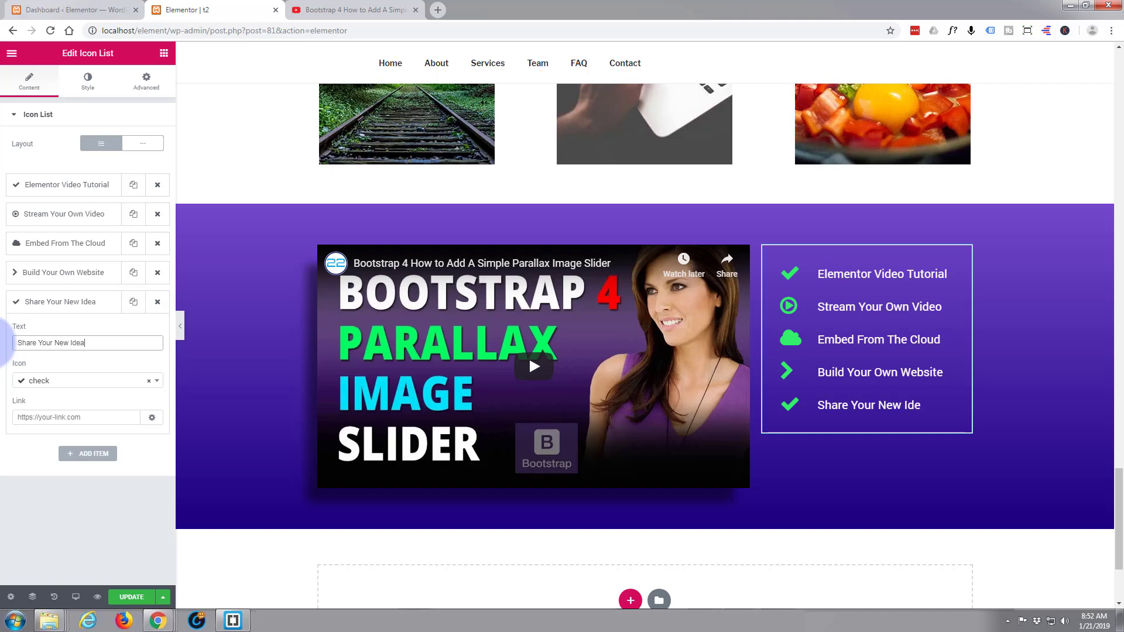
click(101, 383)
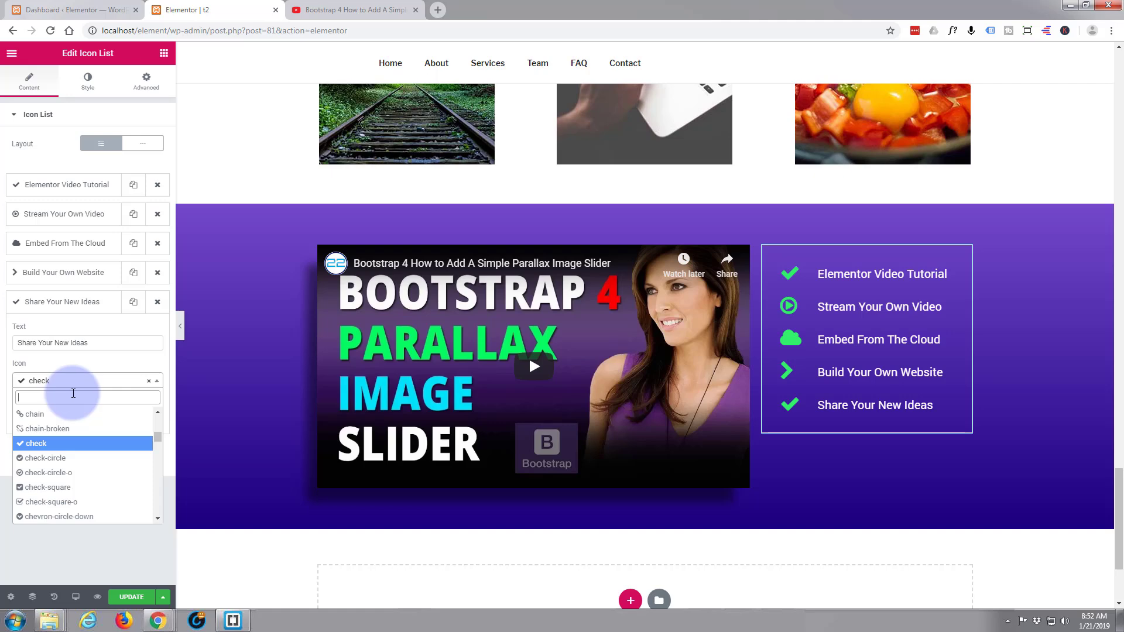
text(share)
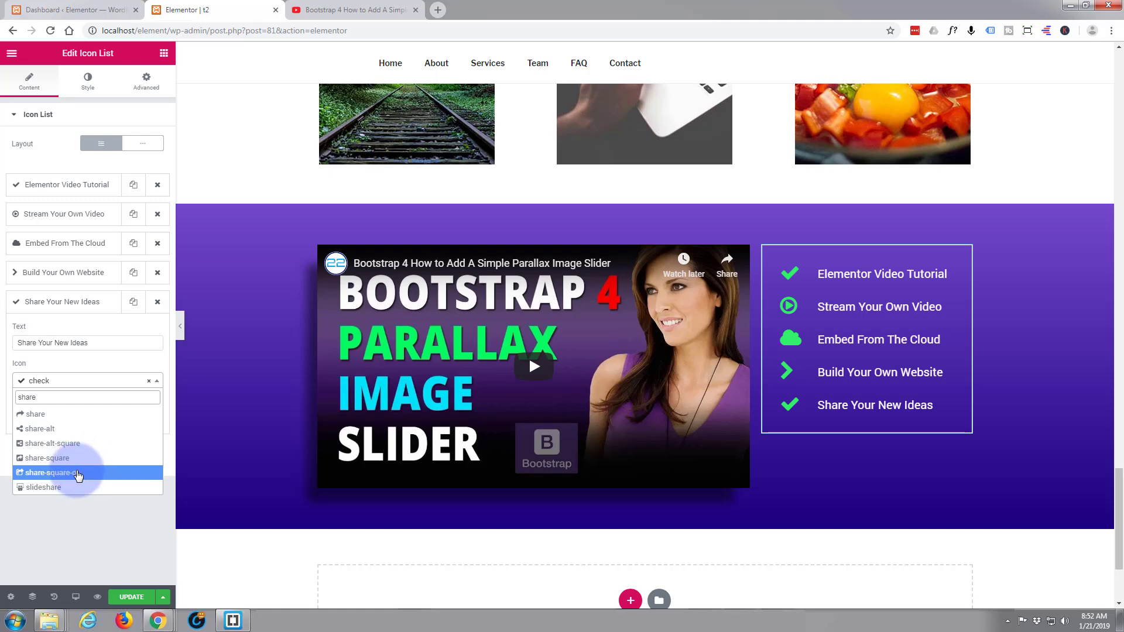
click(34, 429)
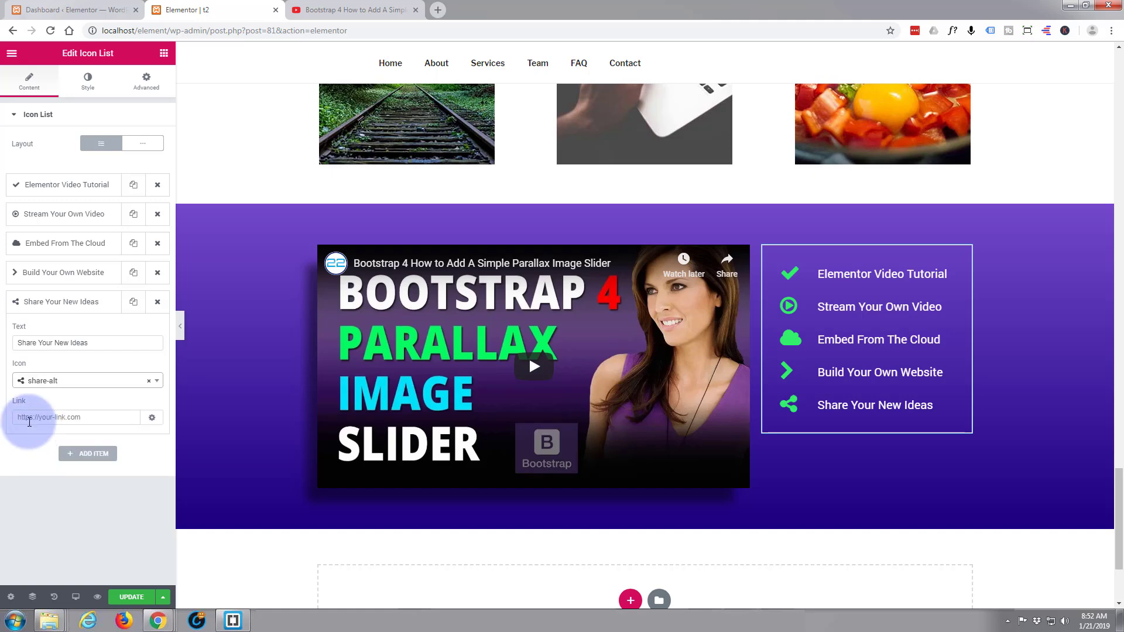
Add a sixth item to the icon list below "Share Your New Ideas".
click(93, 454)
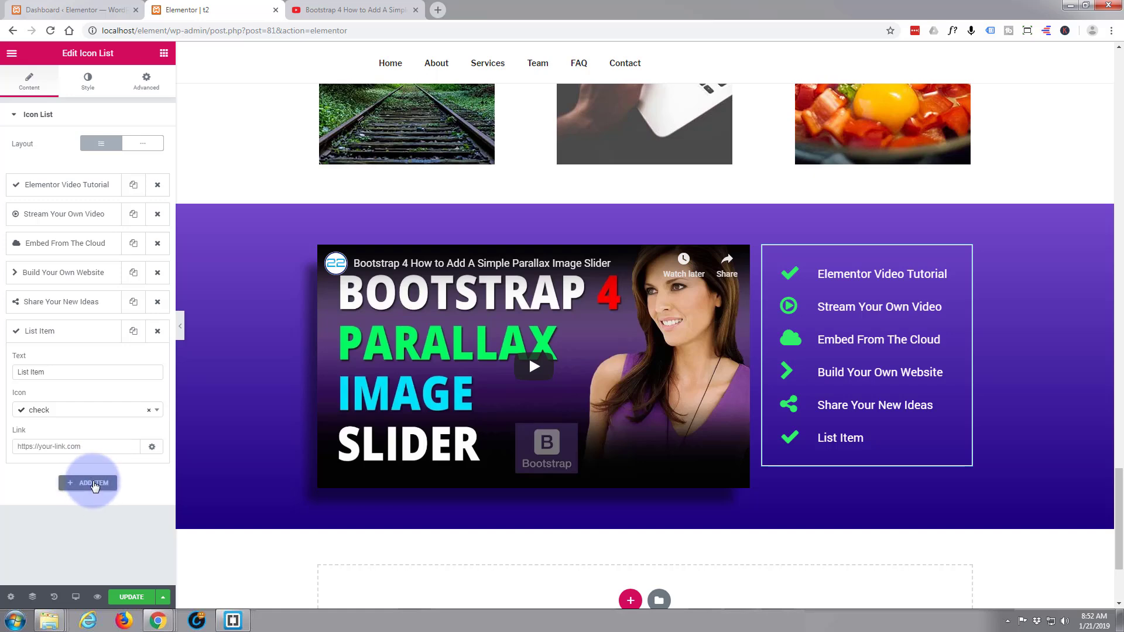
click(93, 484)
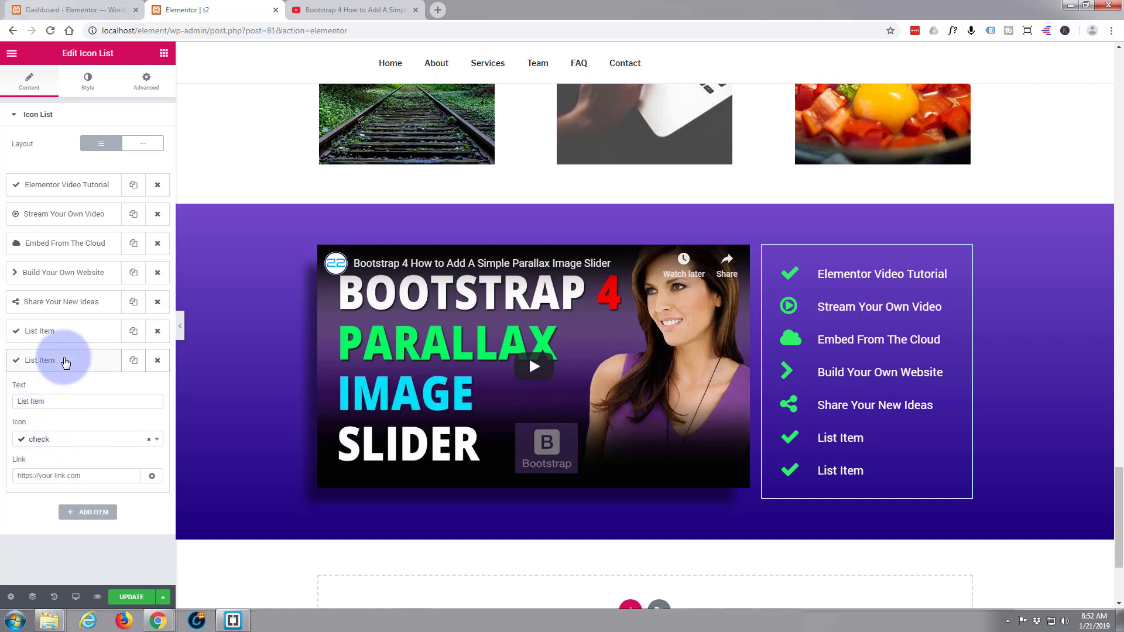
click(66, 335)
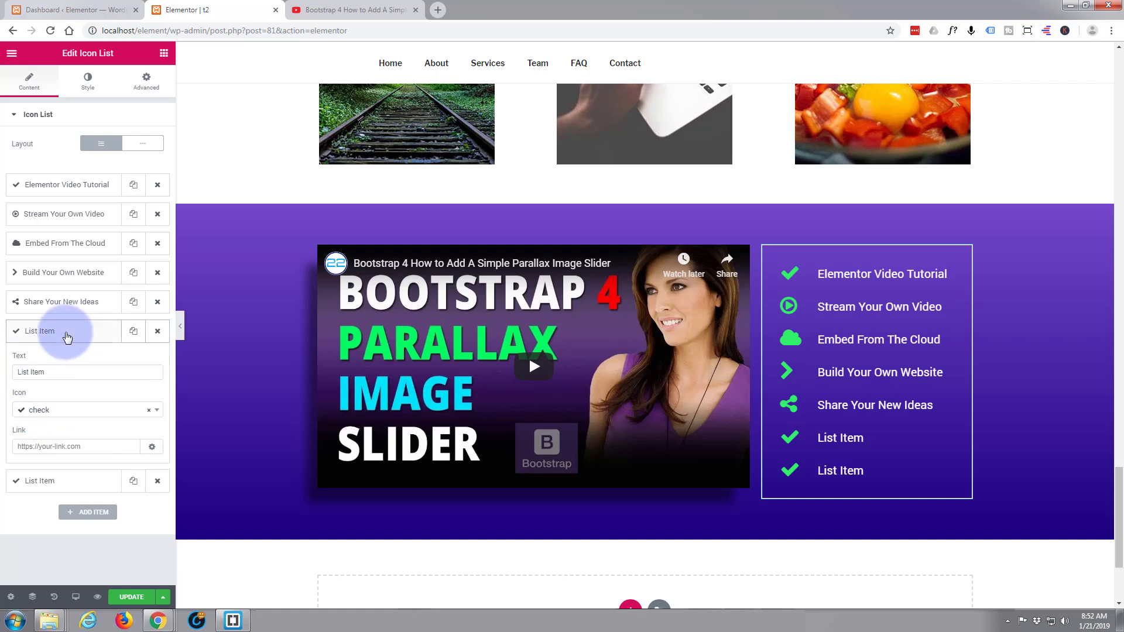
drag(51, 372, 14, 372)
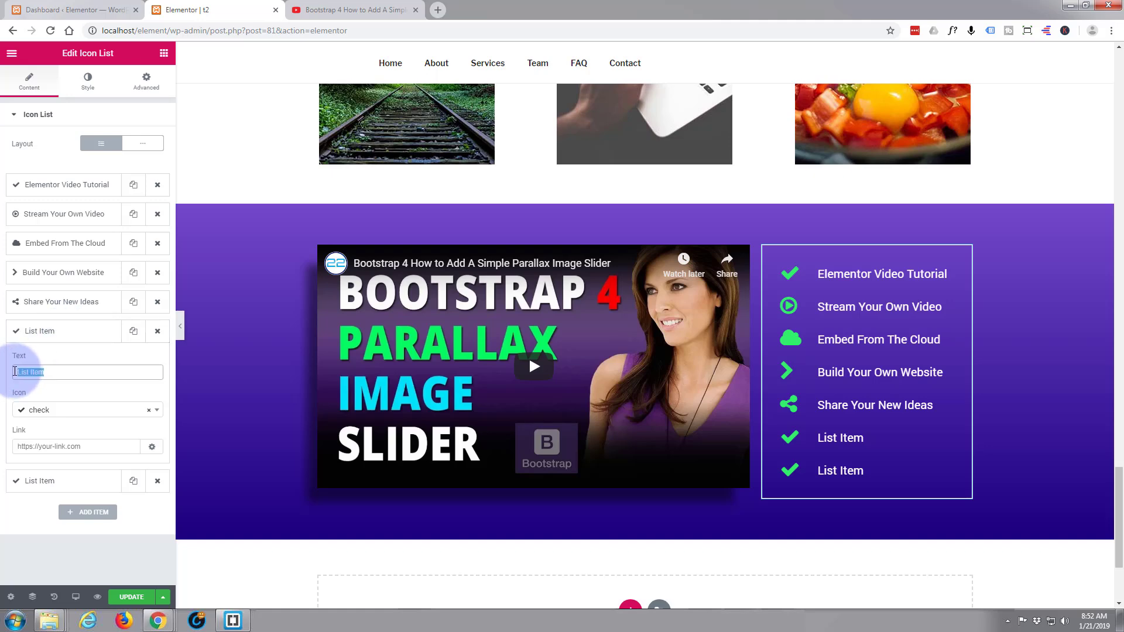
click(68, 330)
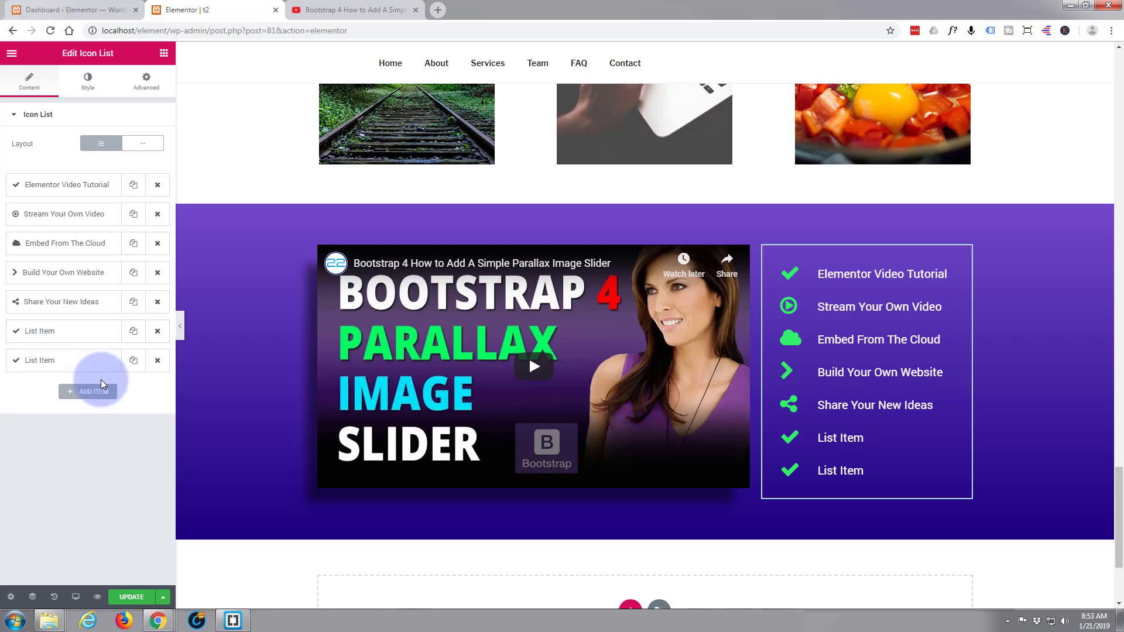
click(157, 362)
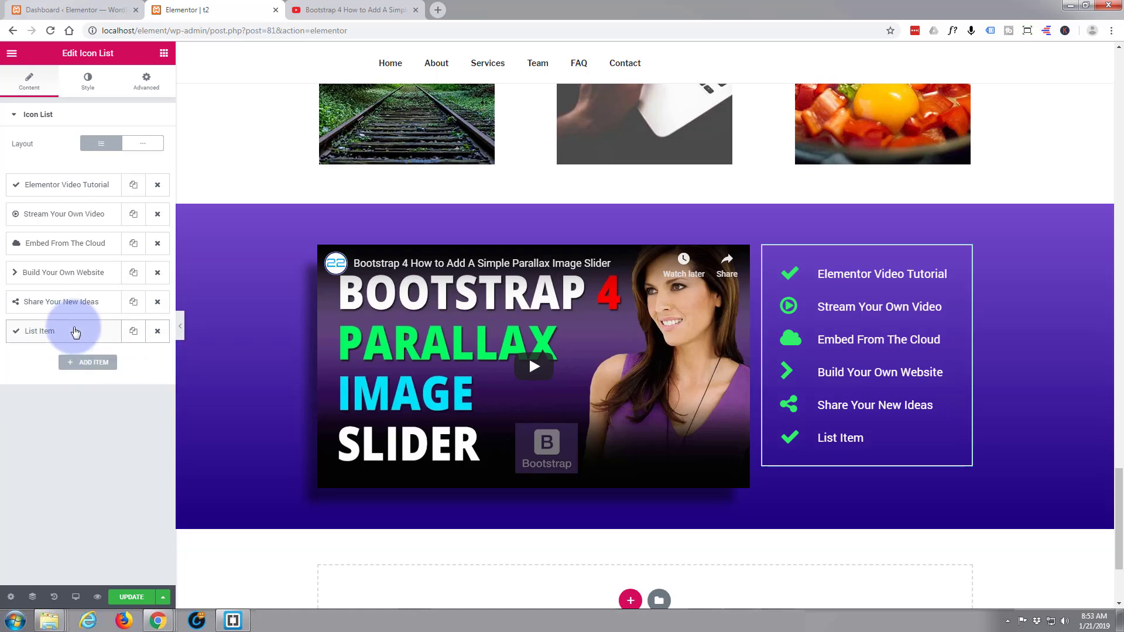
Change the sixth list item's text to "Get More Business Clients".
click(87, 334)
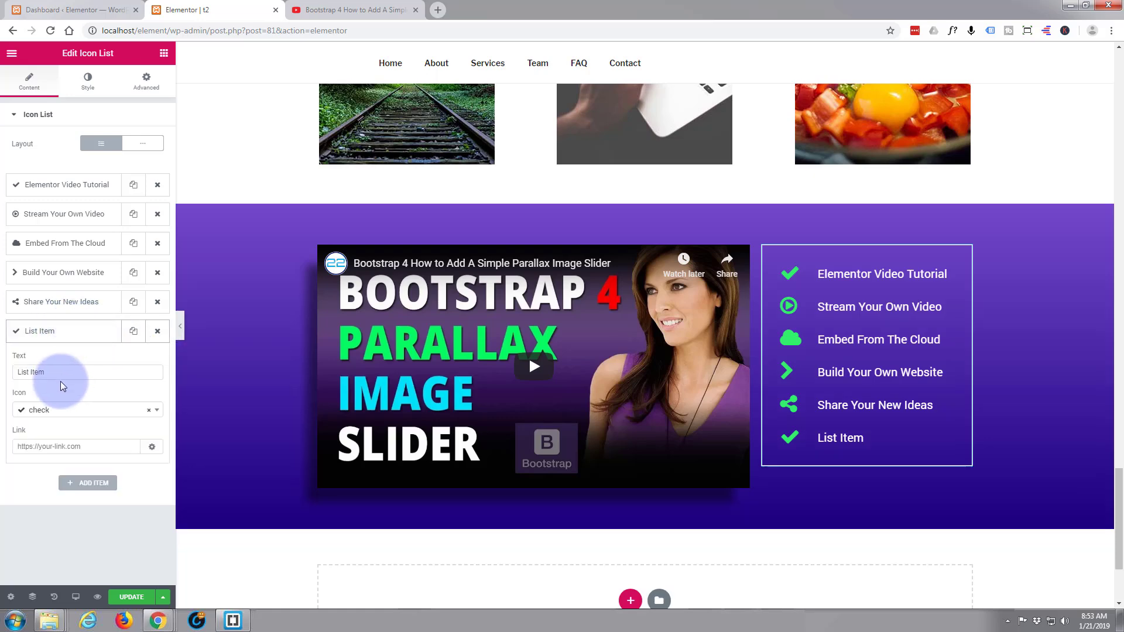
drag(55, 372, 2, 373)
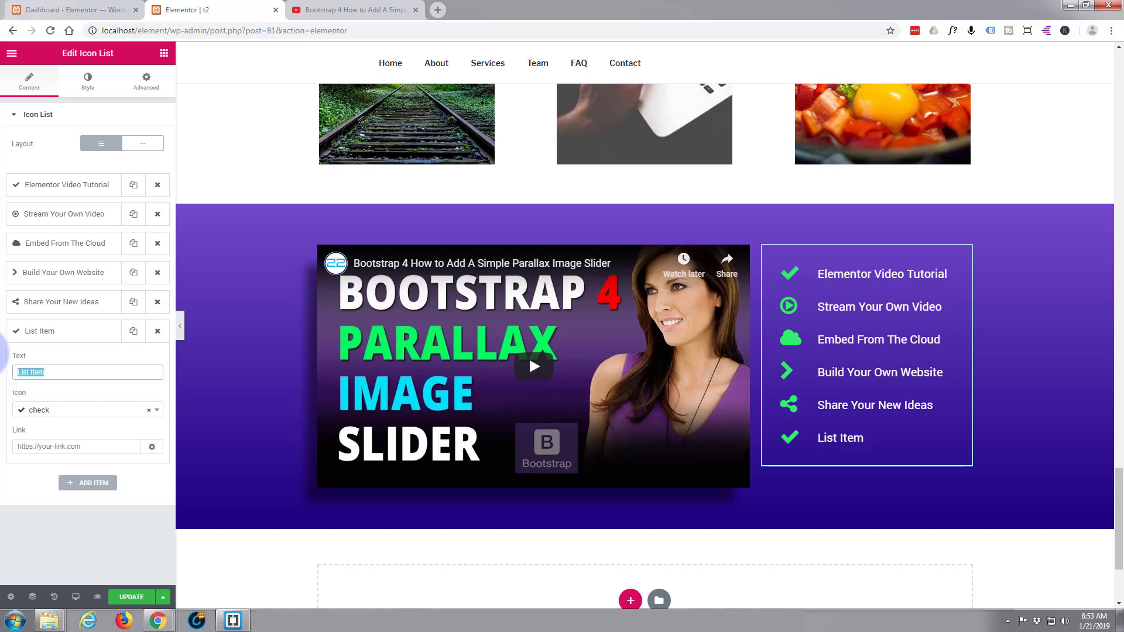
text(Get )
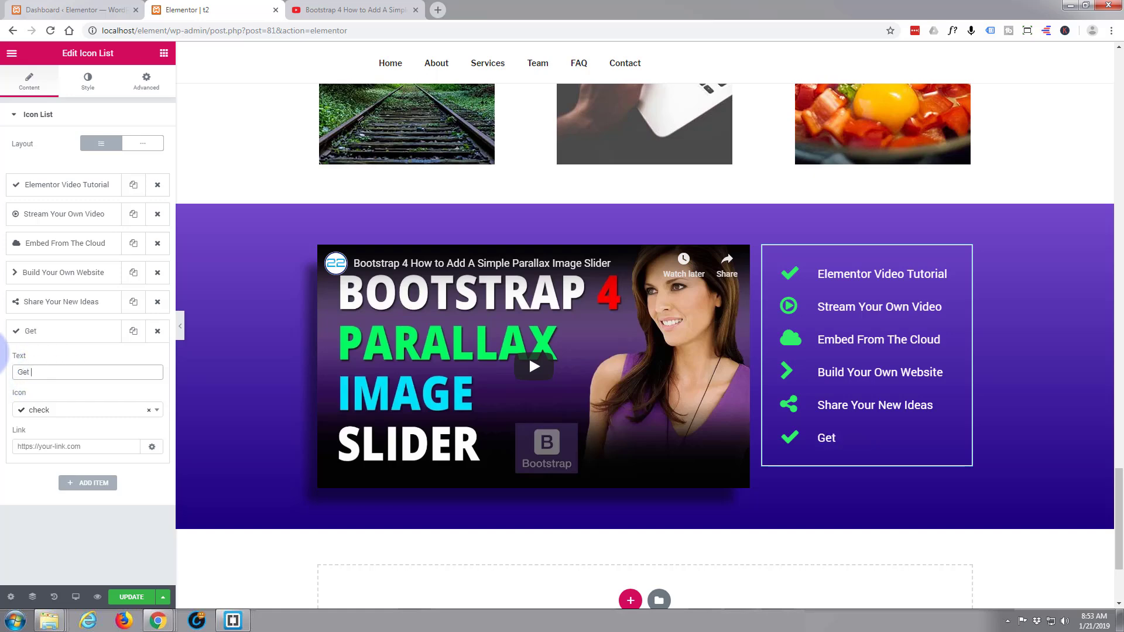
text(More Busin)
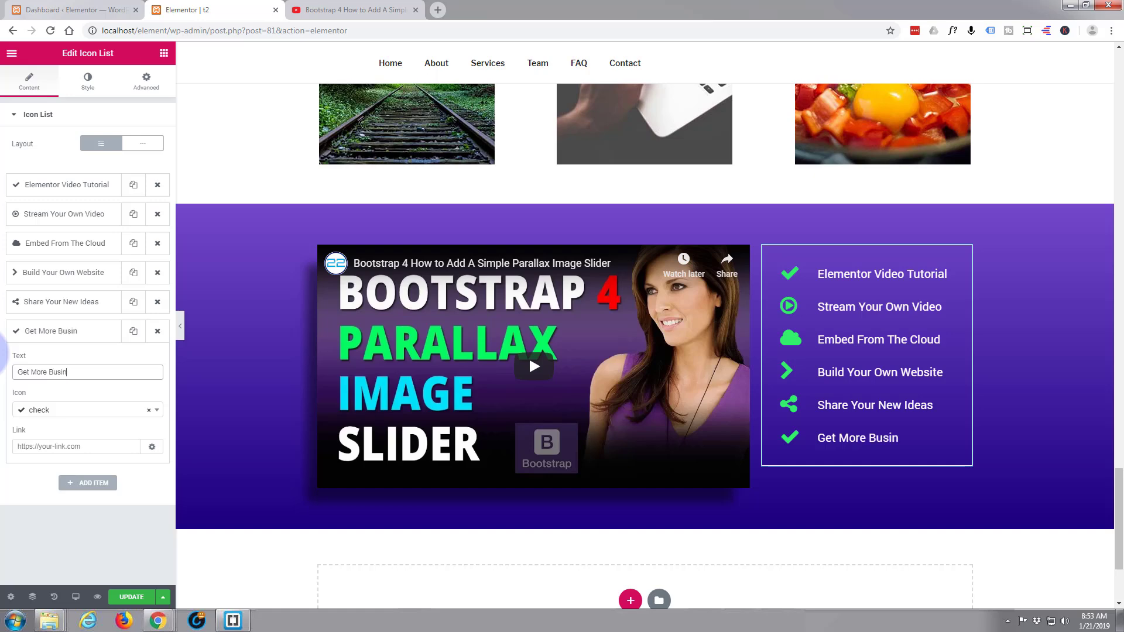
text(ess Clients)
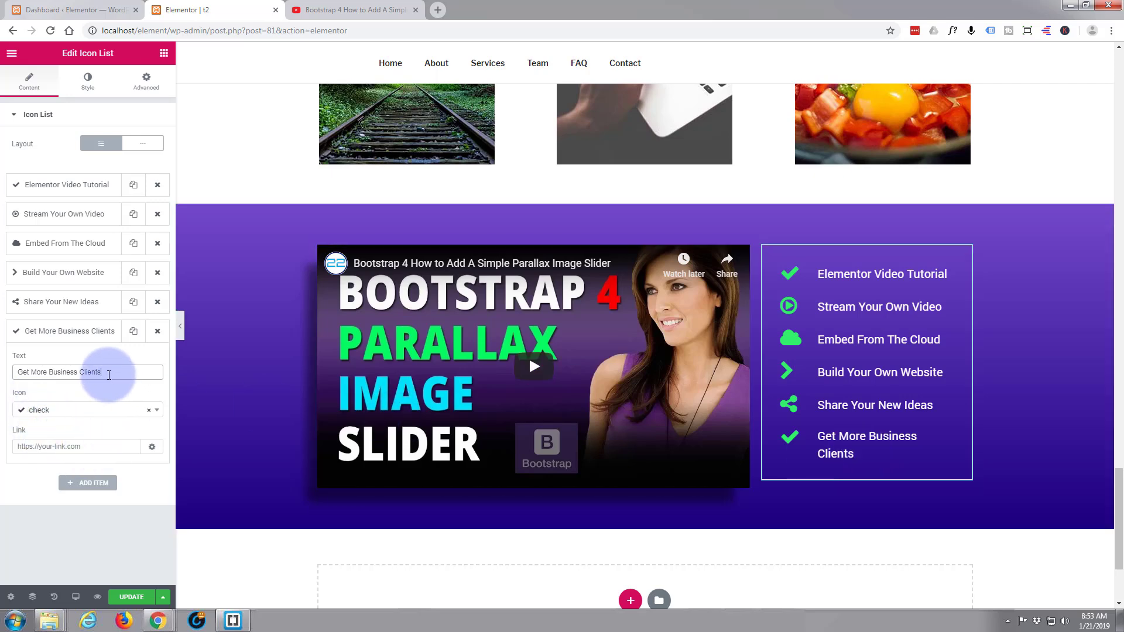
Remove the word "Clients" from the sixth list item so its text reads "Get More Business".
drag(106, 372, 79, 373)
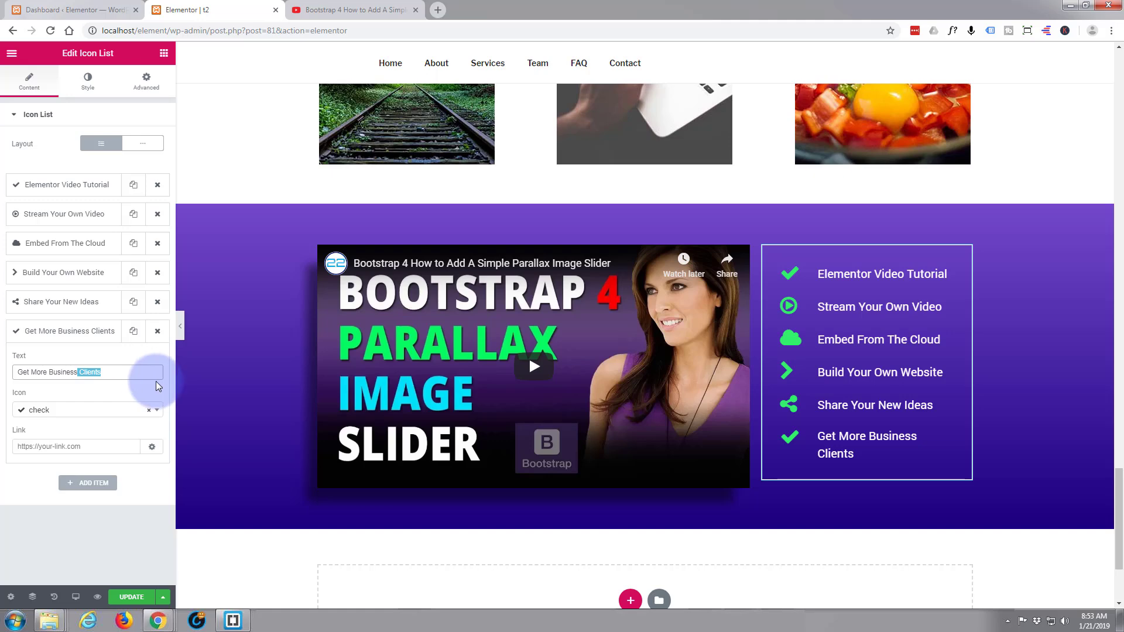
key(BackSpace)
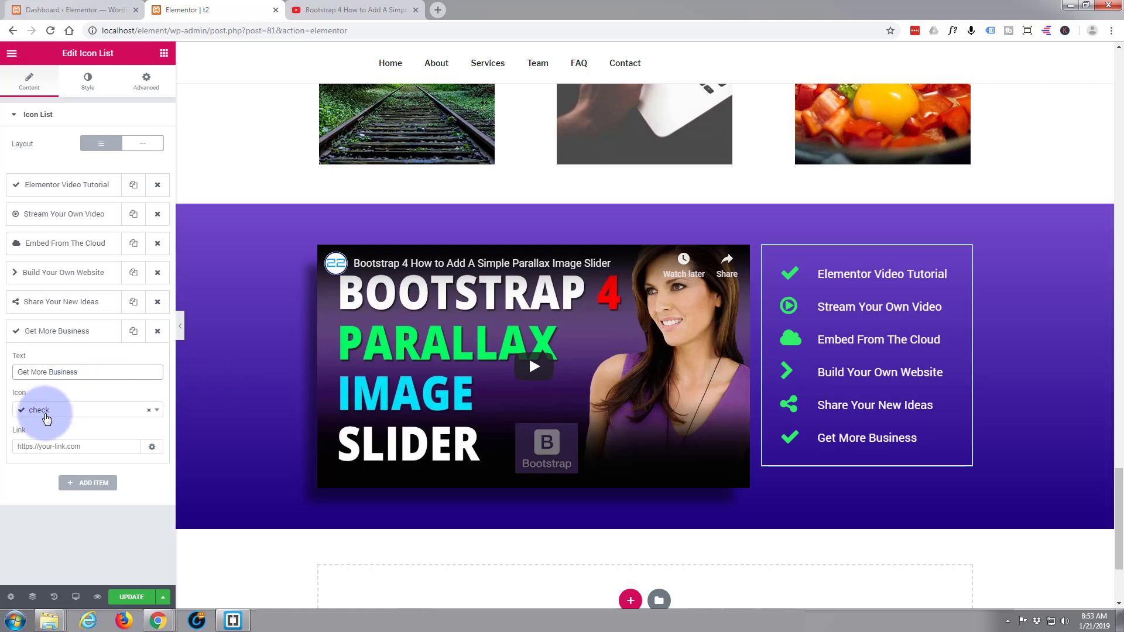
click(93, 371)
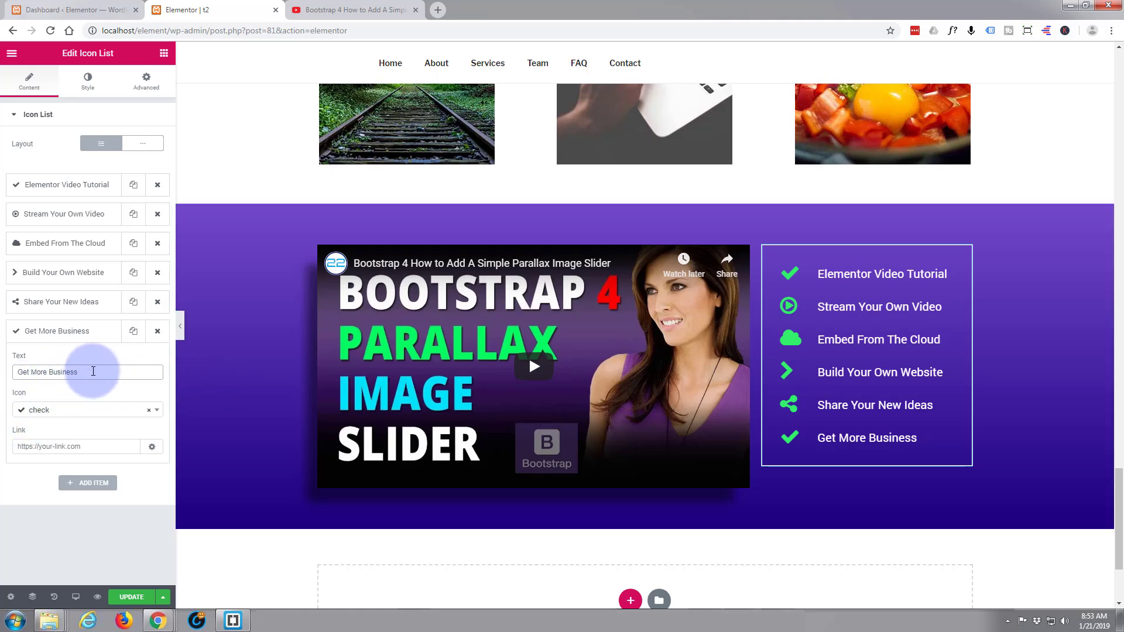
Search the icons for "hand" and set the "Get More Business" item's icon to handshake-o.
click(119, 411)
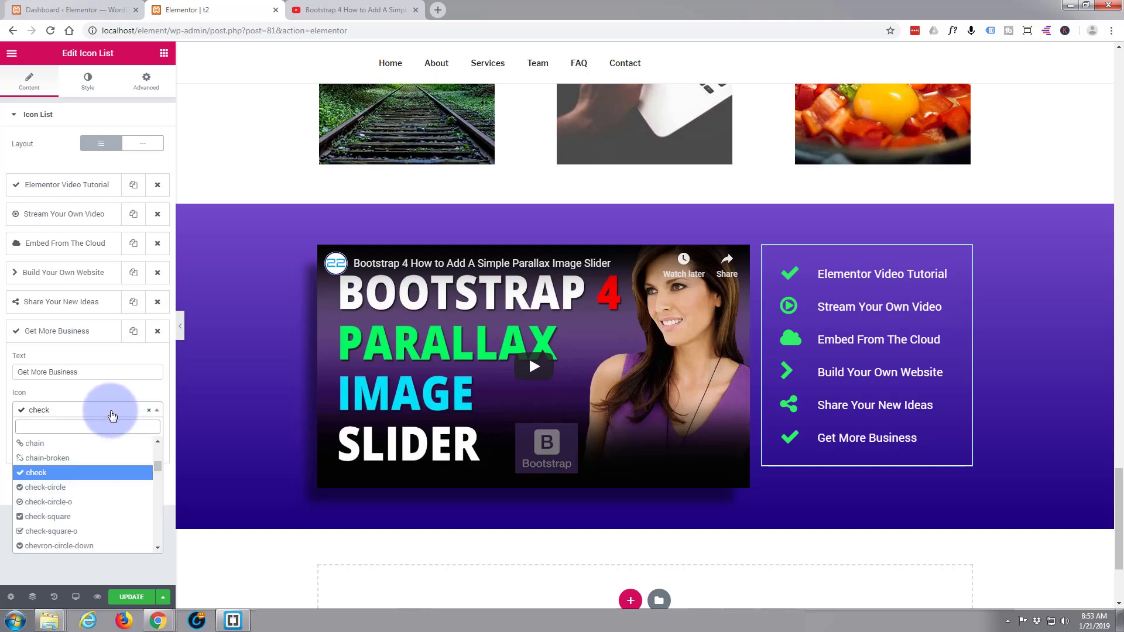
text(hand)
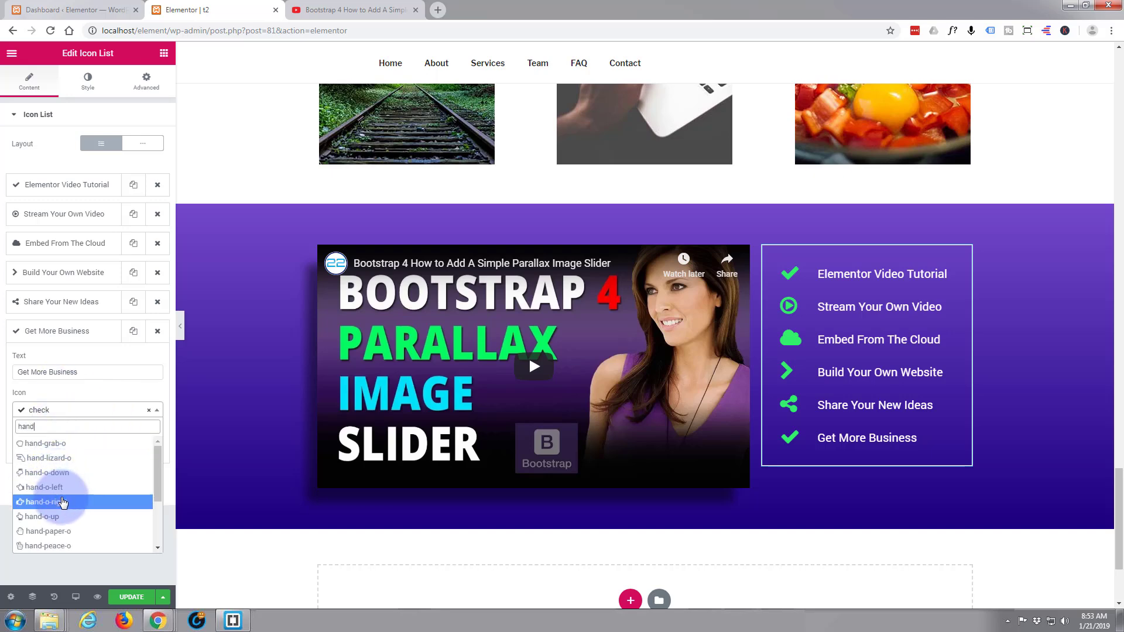
scroll(64, 498, down, 2)
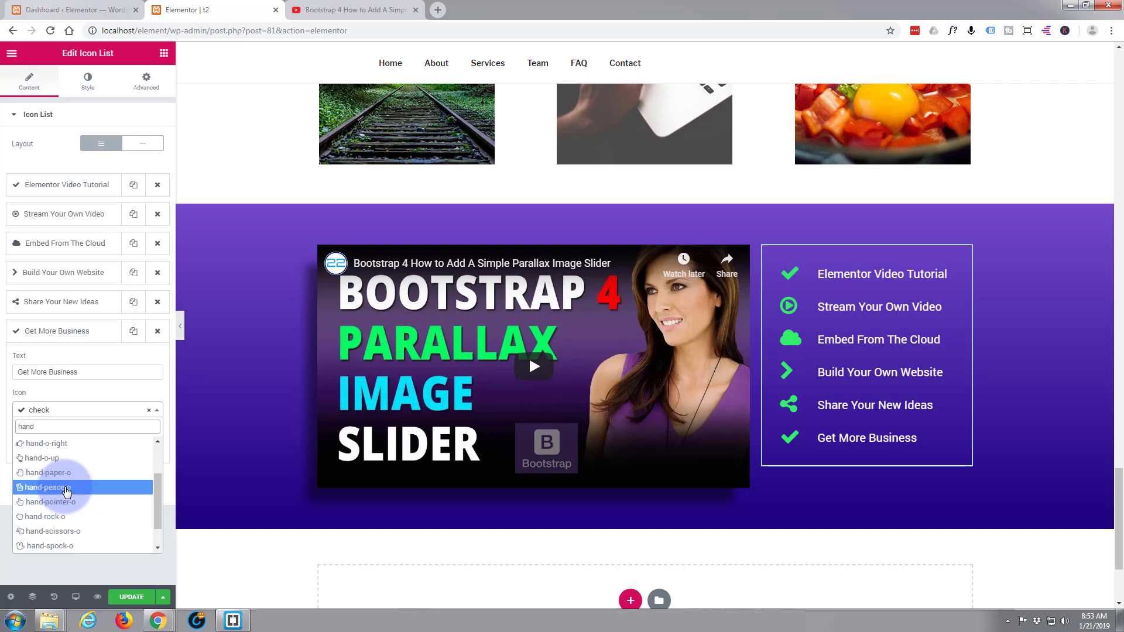
scroll(65, 490, down, 1)
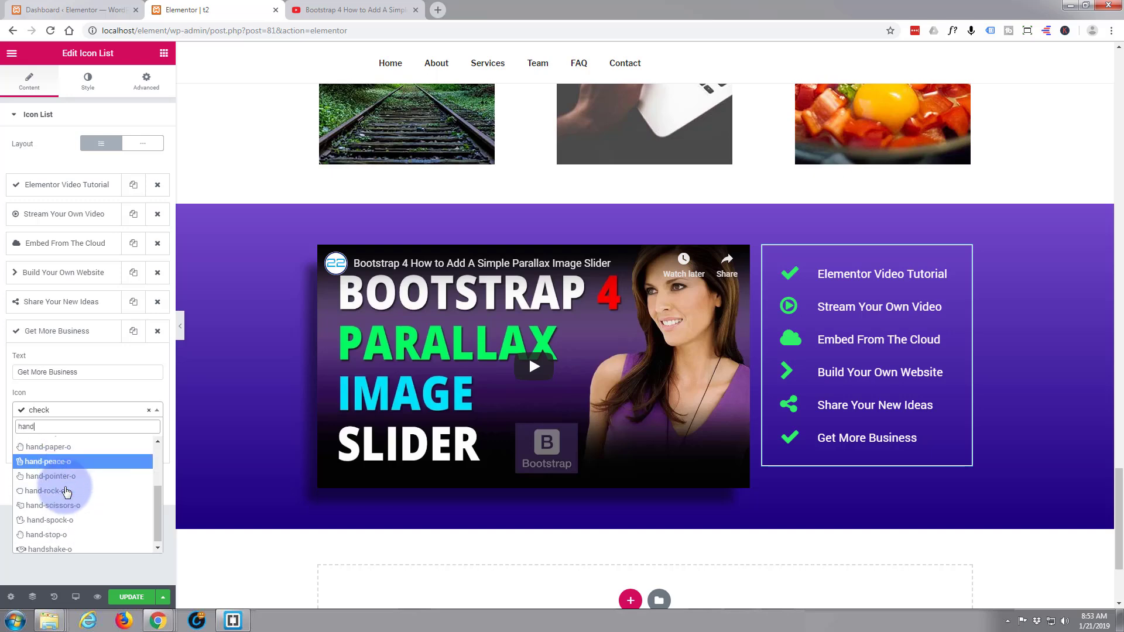
click(52, 546)
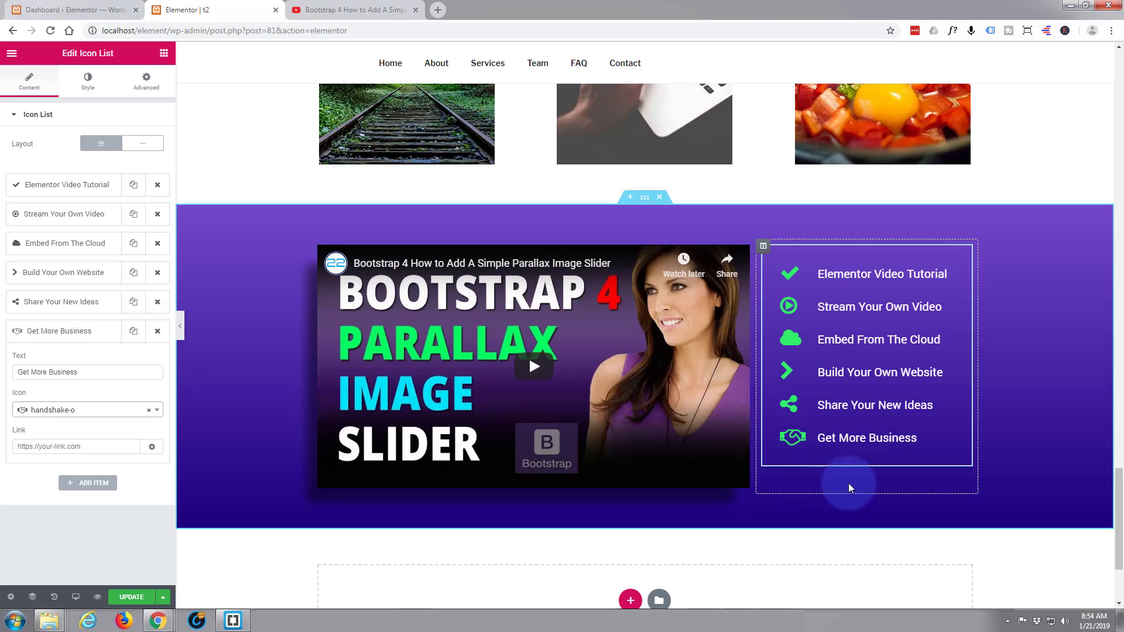
Set the space between the icon list items to 27 and update the page to save the changes.
click(88, 80)
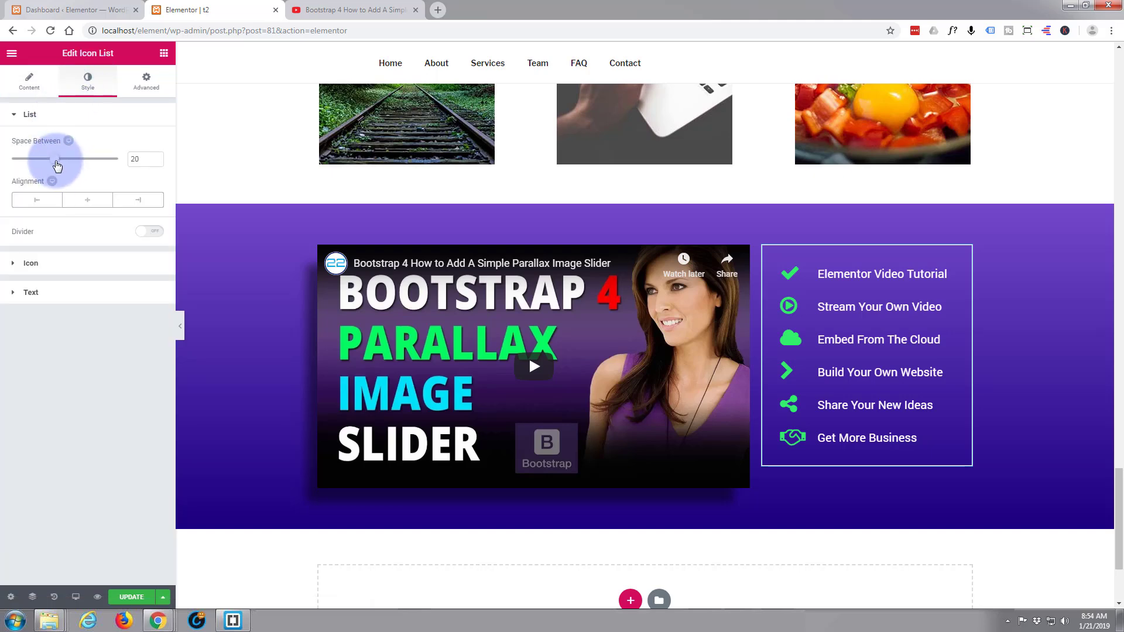
drag(57, 166, 71, 166)
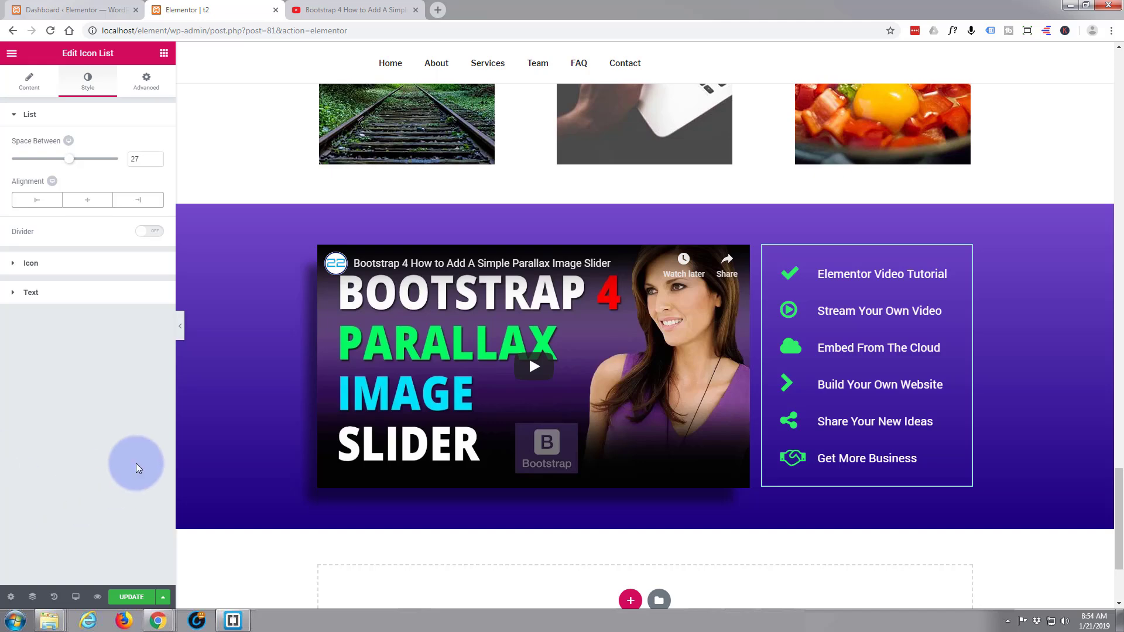
click(132, 597)
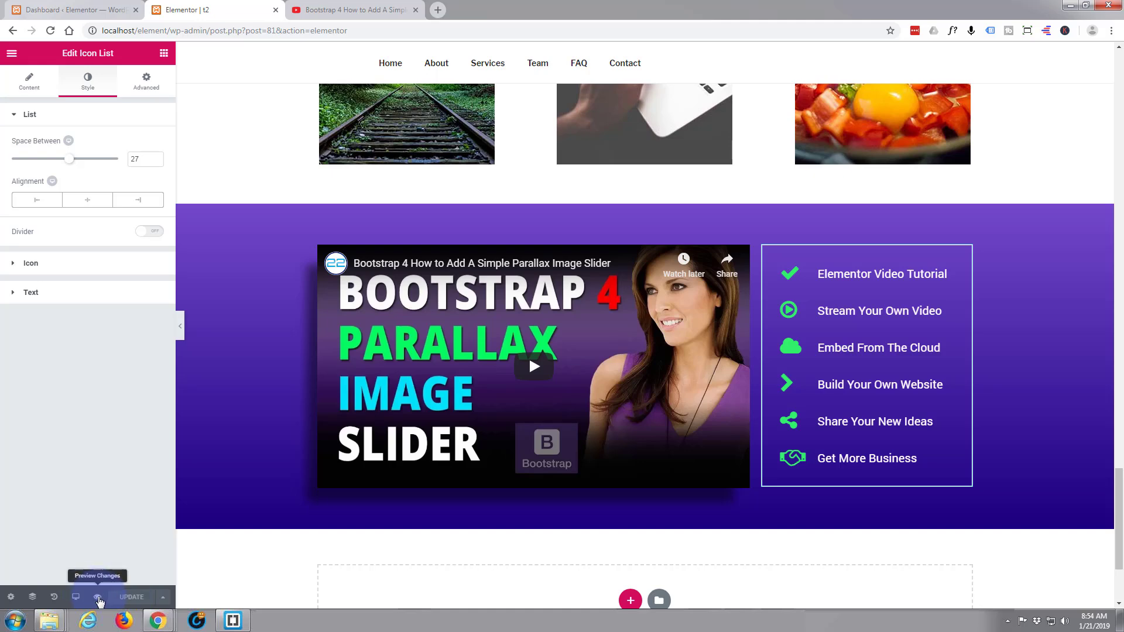
Preview the saved page and examine the purple section with the video and icon list near the page's end.
click(97, 597)
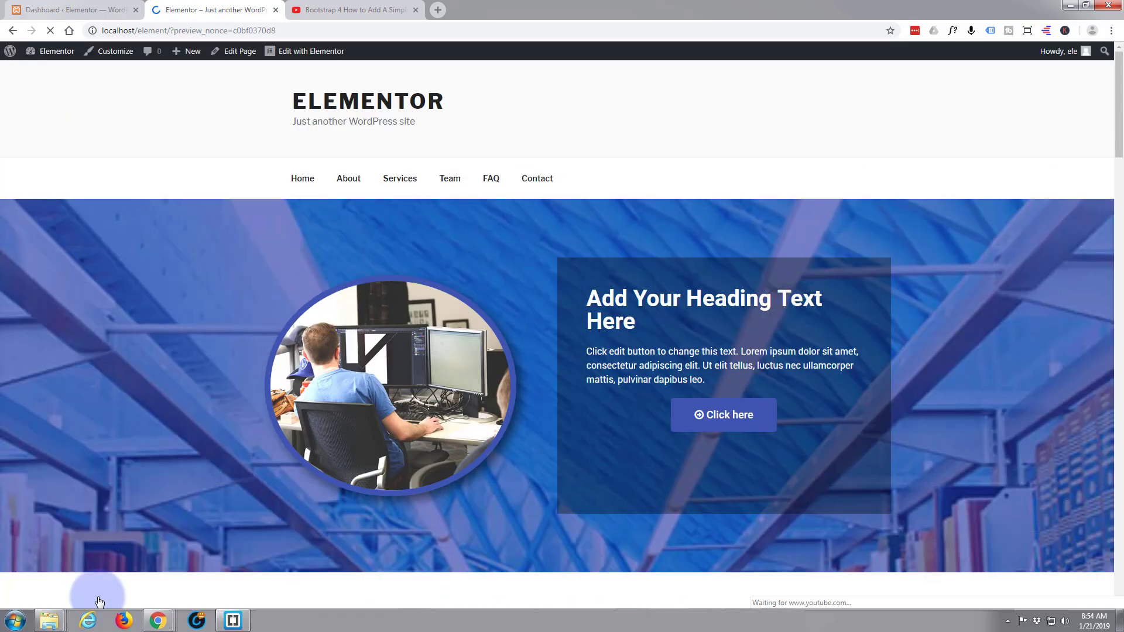
scroll(154, 137, down, 10)
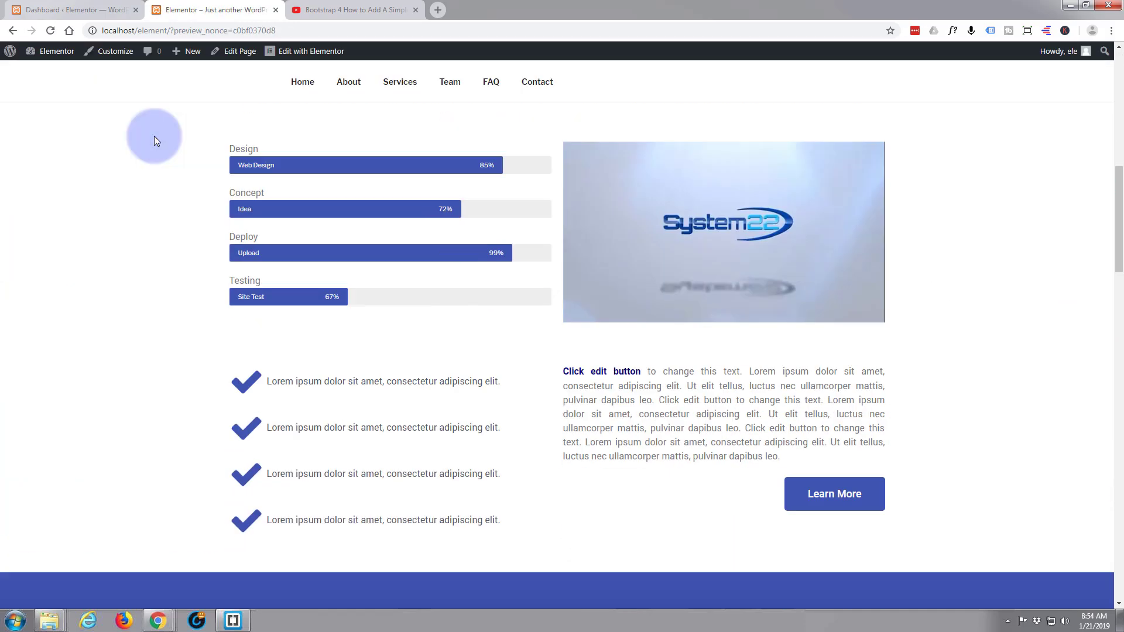
scroll(153, 141, down, 12)
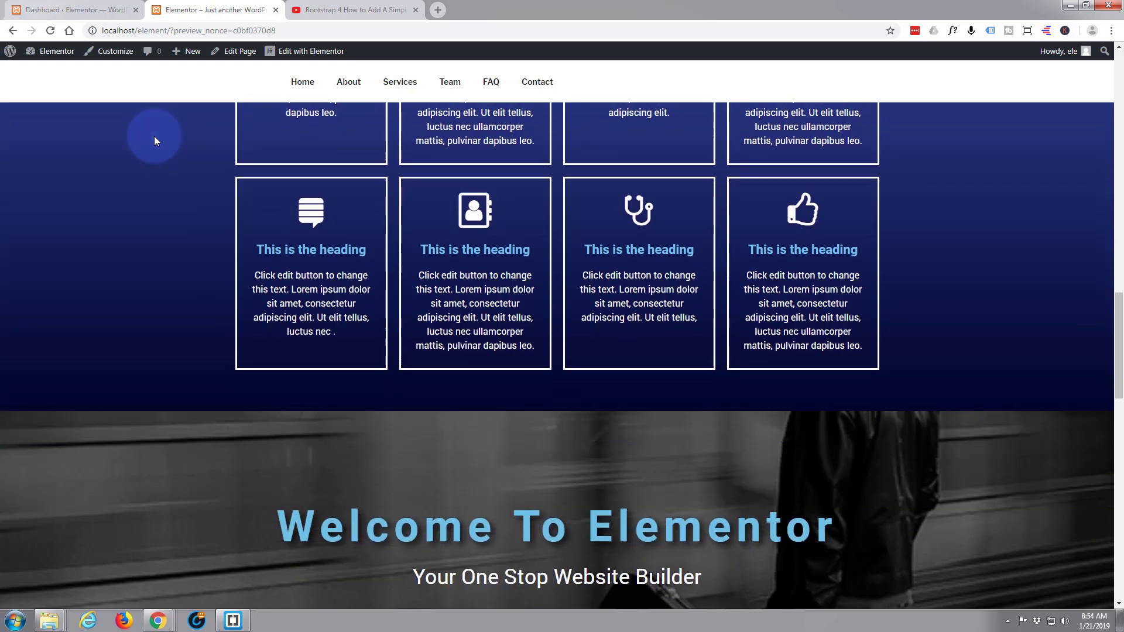
scroll(154, 140, down, 13)
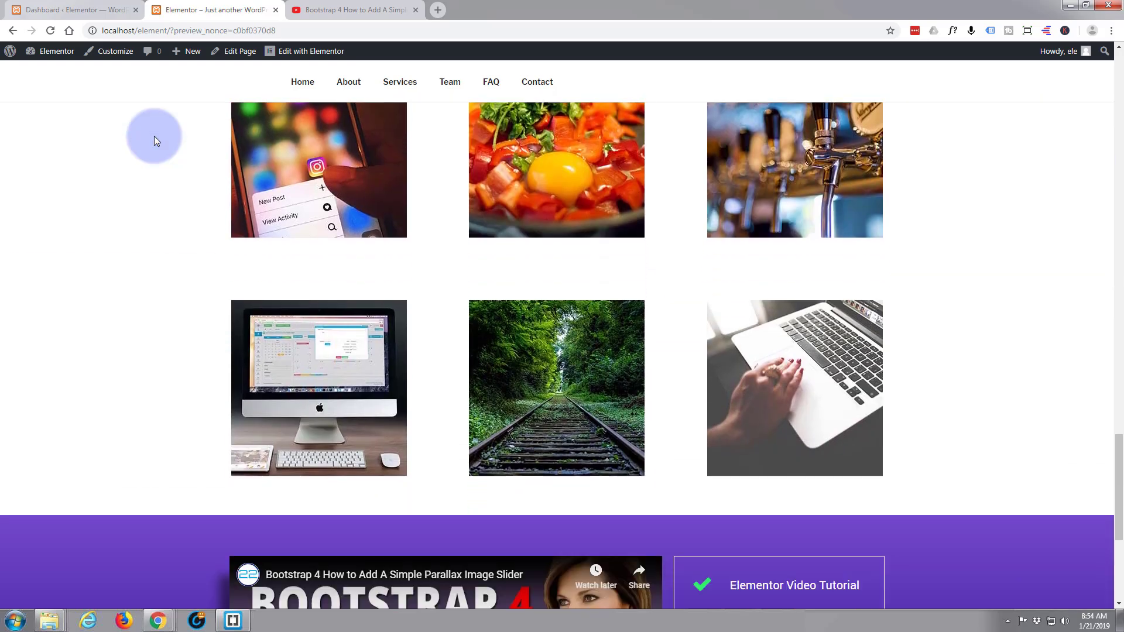
scroll(153, 140, down, 5)
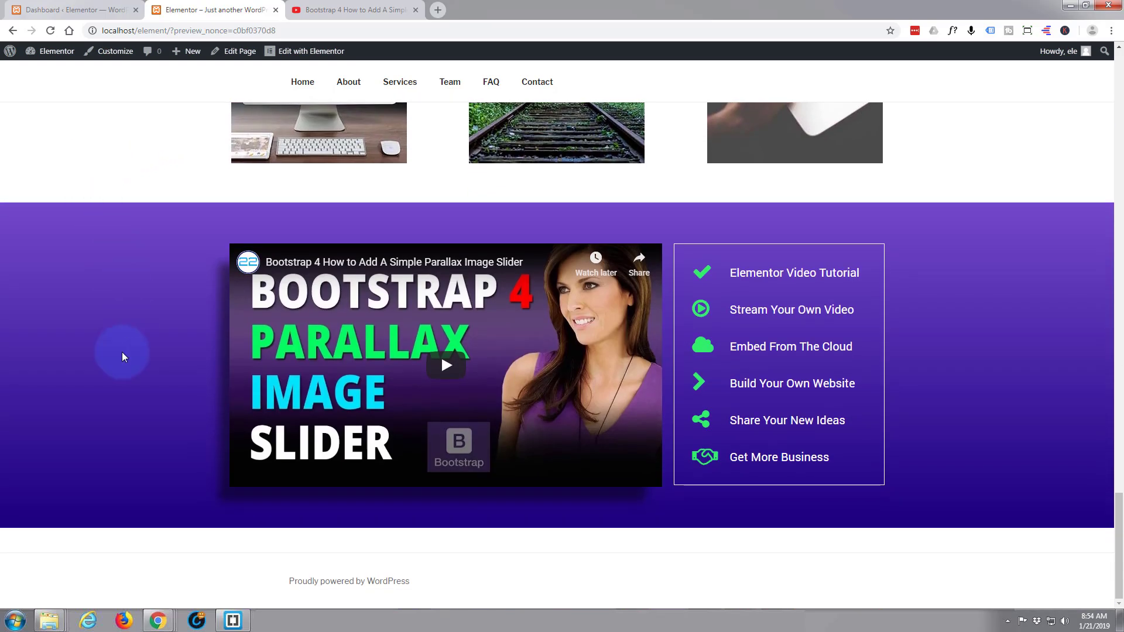